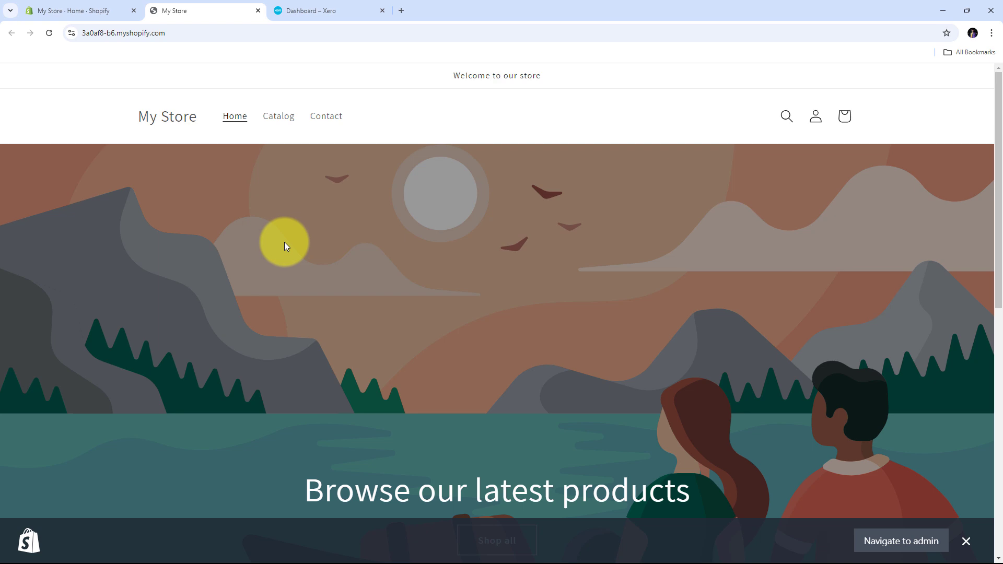
# Step: Scroll the Shopify storefront to the Chair and Mobile featured products, then bring up the Xero dashboard
pyautogui.scroll(-8, 287, 194)
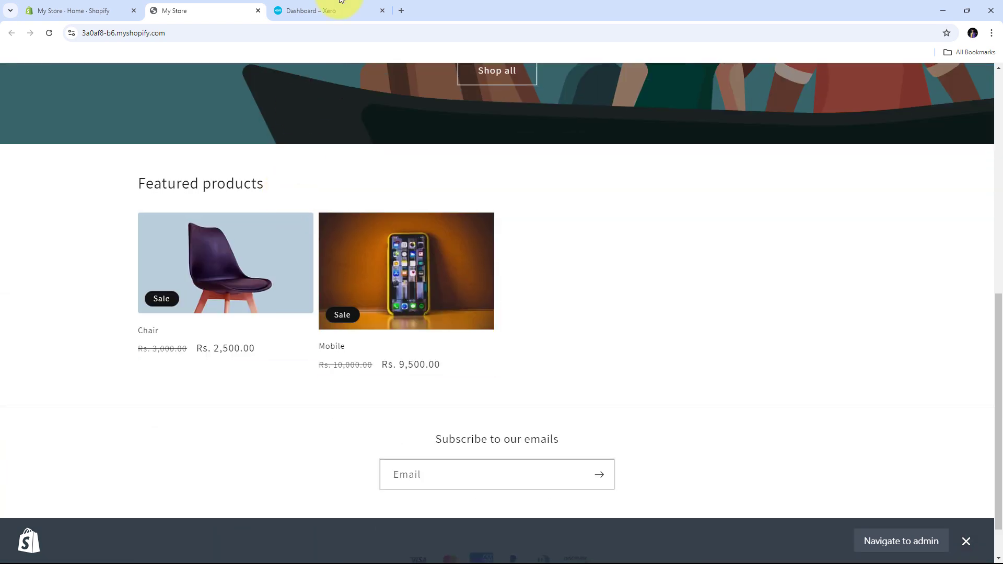
pyautogui.click(330, 5)
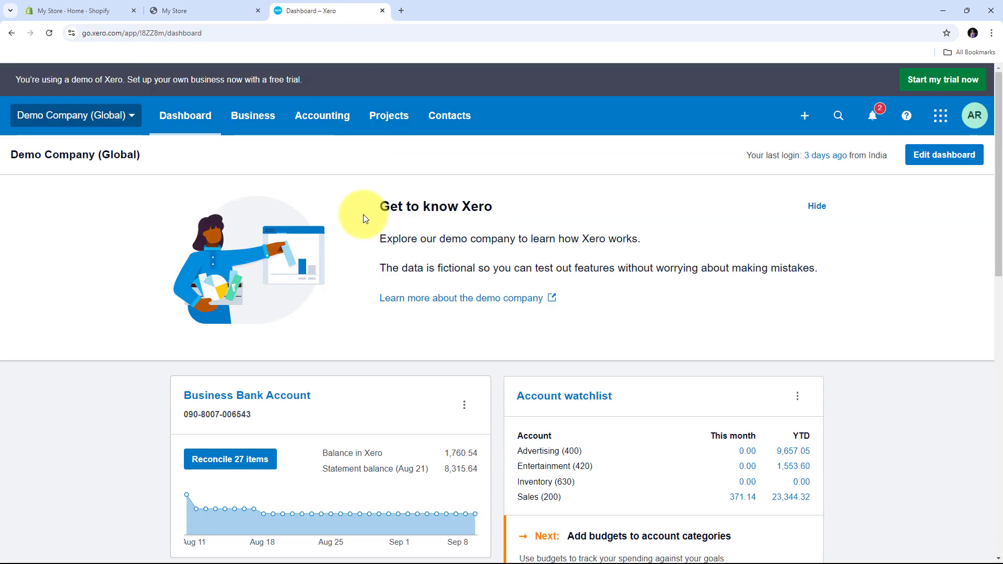
# Step: Compare the Shopify admin home with the Xero demo company dashboard, then start a new browser tab
pyautogui.hotkey('ctrl', '1')
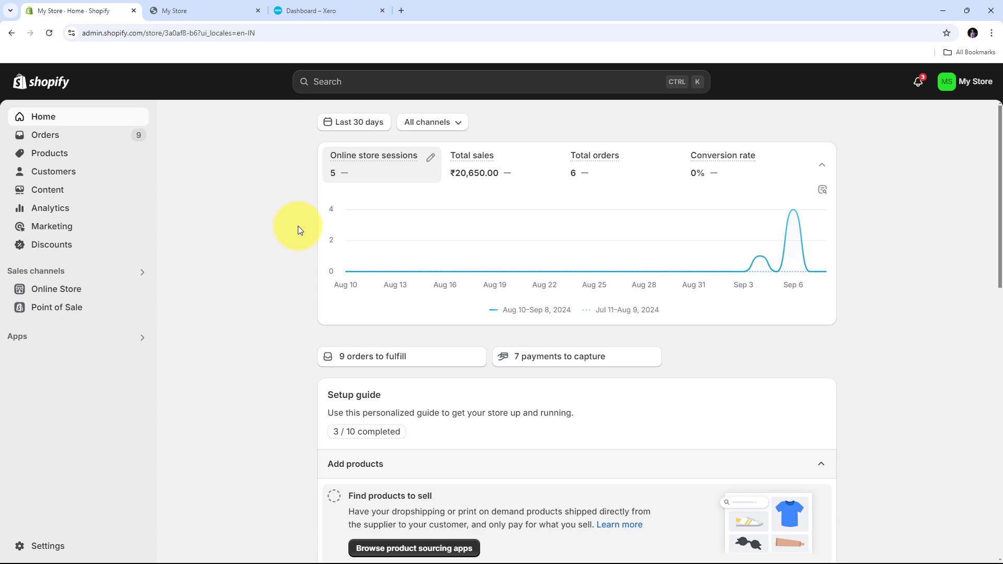
pyautogui.hotkey('ctrl', '3')
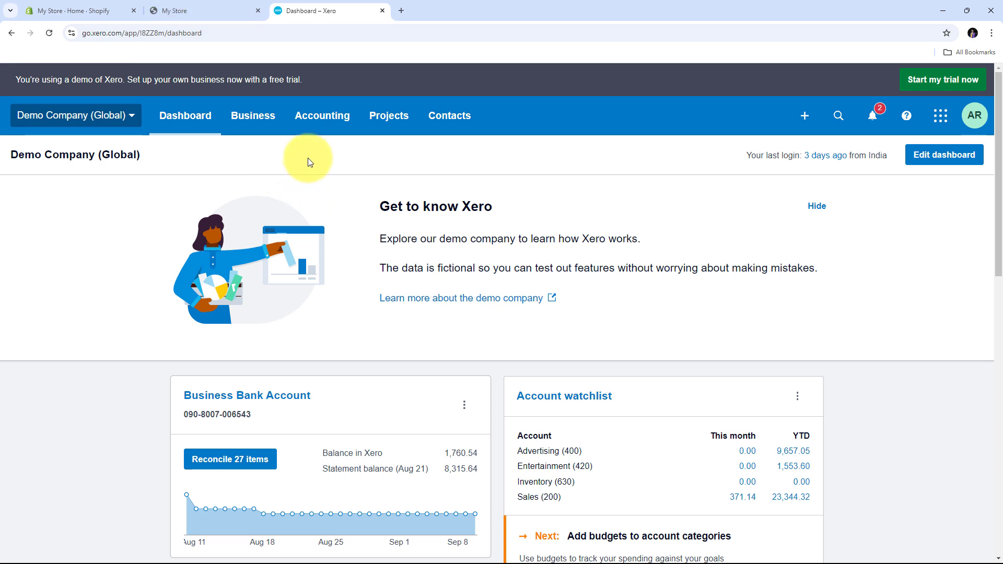
pyautogui.click(46, 10)
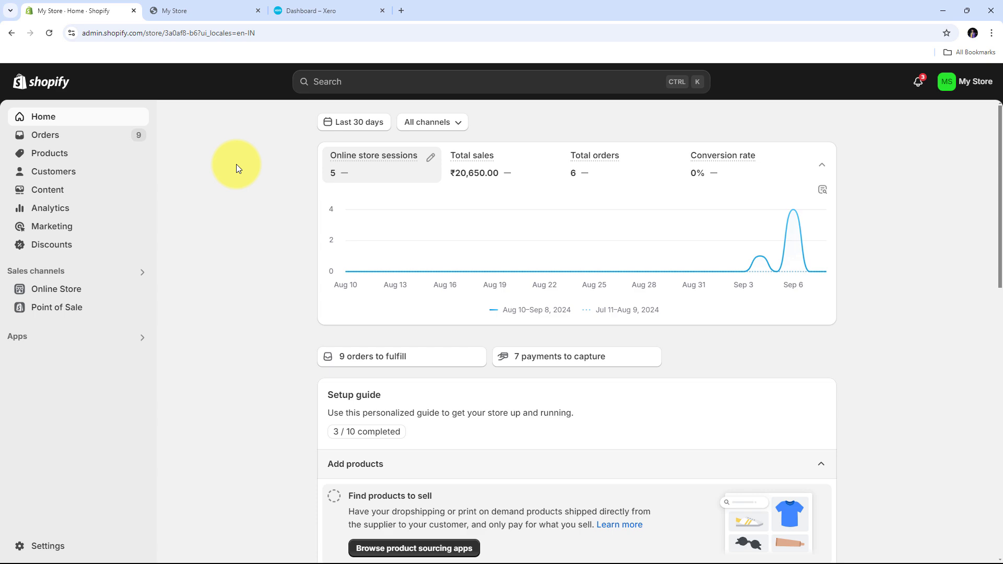
pyautogui.click(312, 10)
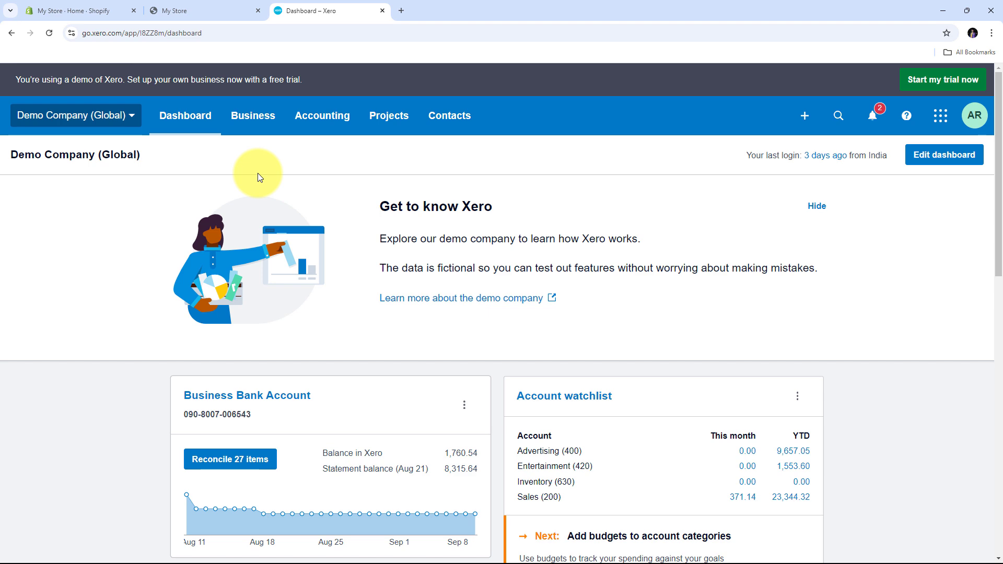
pyautogui.click(106, 14)
pyautogui.click(308, 10)
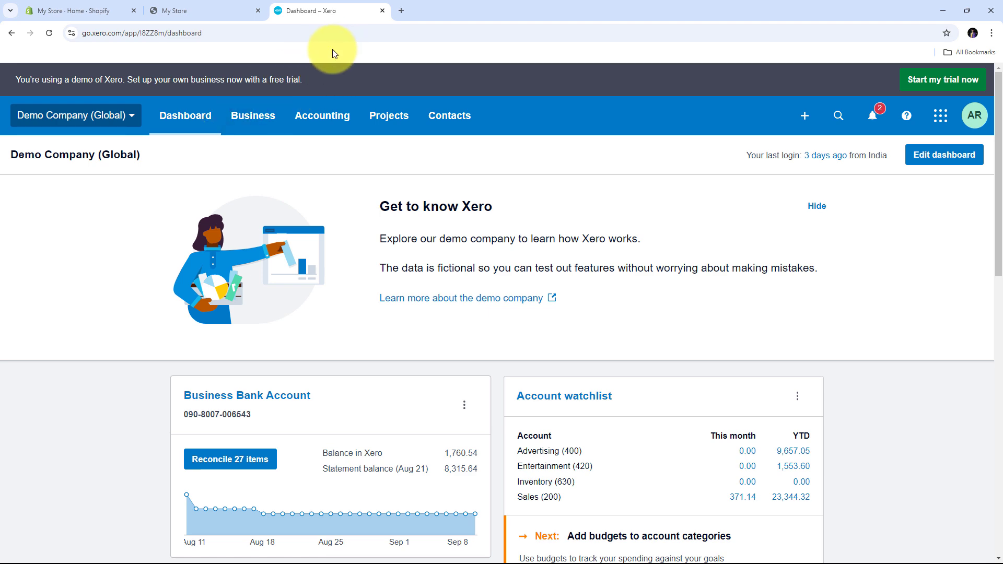
pyautogui.click(92, 9)
pyautogui.click(341, 7)
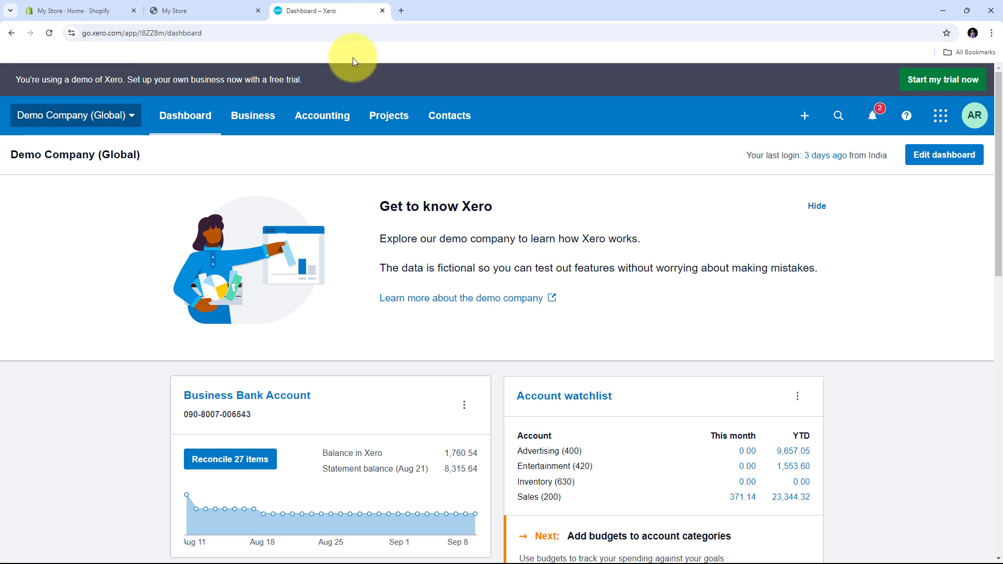
pyautogui.click(402, 11)
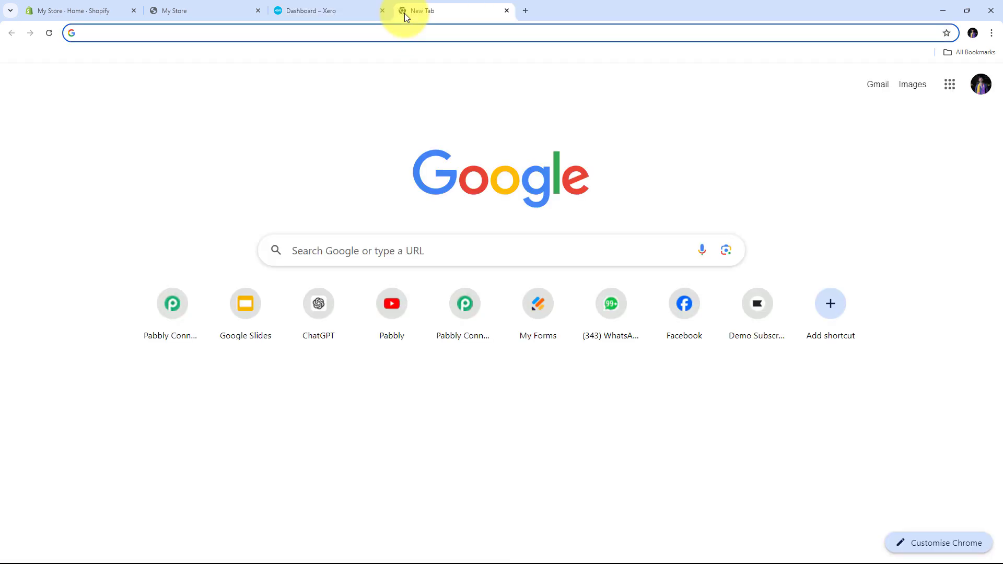
# Step: Go to pabbly.com/connect by typing 'pabbly' in the address bar
pyautogui.write('pabbly.co')
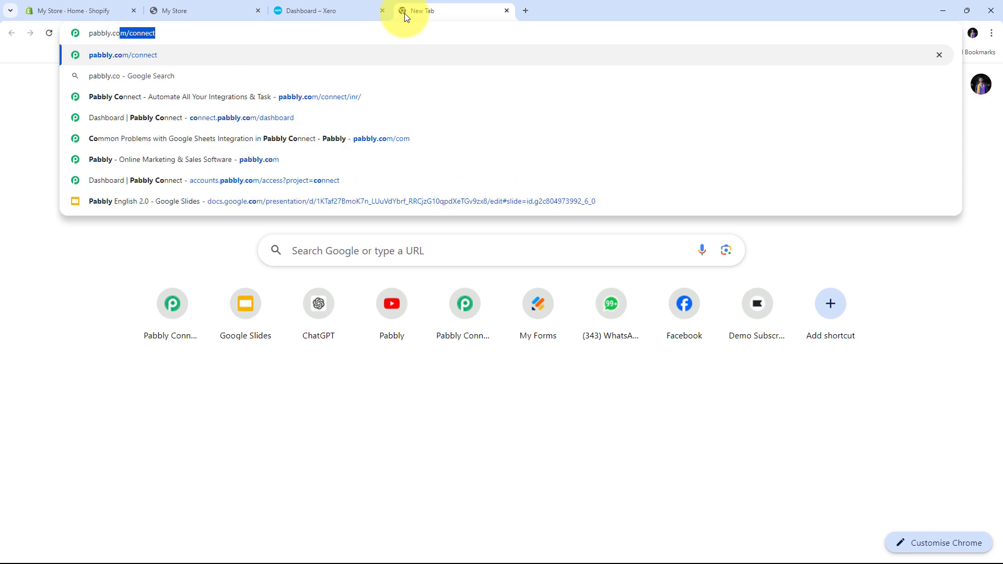
pyautogui.press('Return')
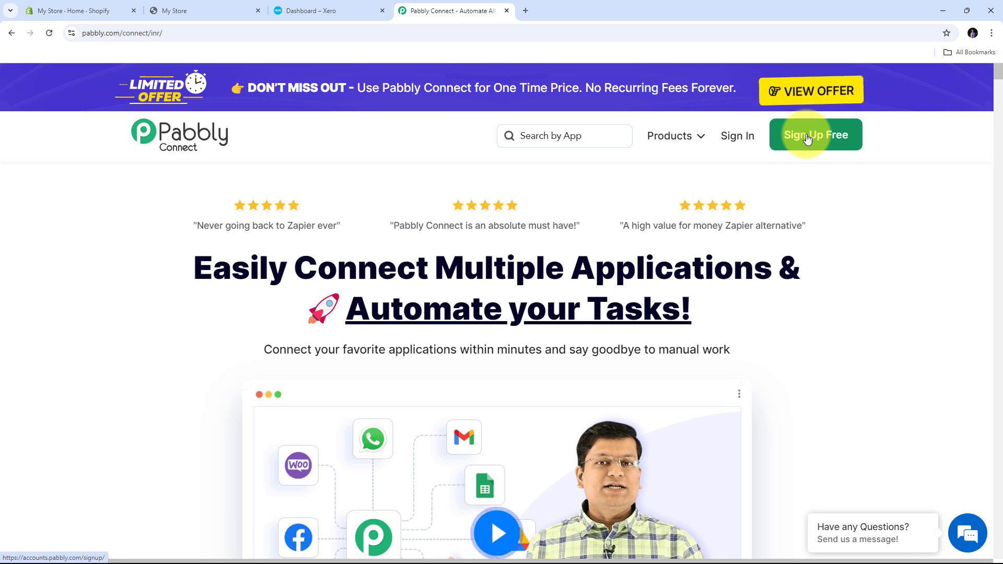
# Step: Sign in to Pabbly and launch Pabbly Connect from the All Pabbly Apps page
pyautogui.click(738, 137)
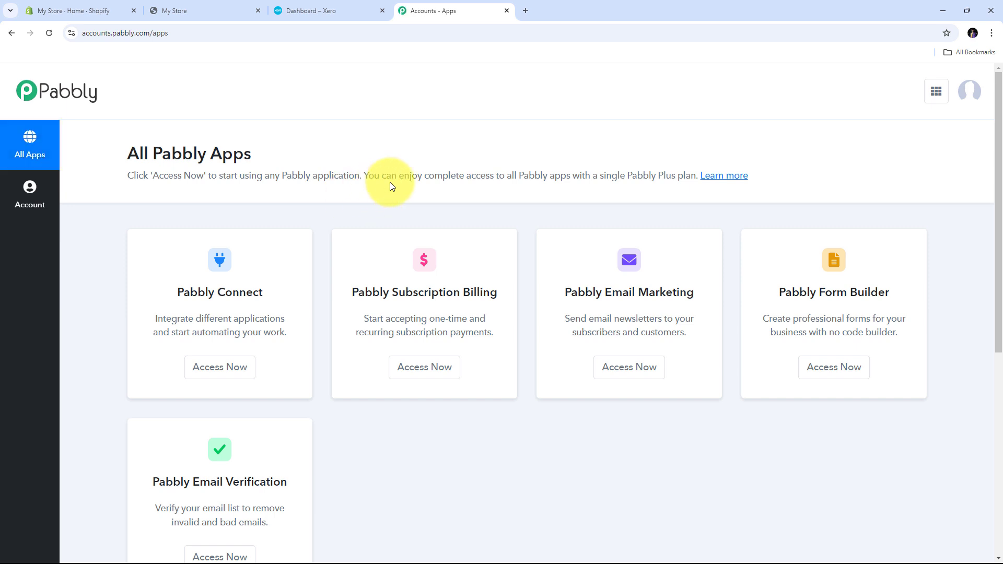
pyautogui.scroll(-2, 263, 186)
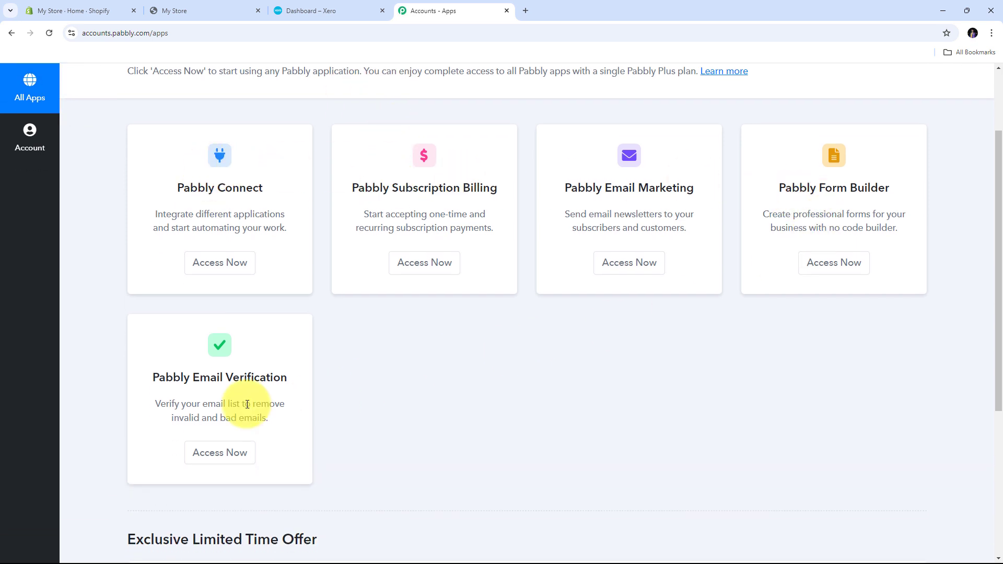
pyautogui.moveTo(177, 188); pyautogui.dragTo(265, 188)
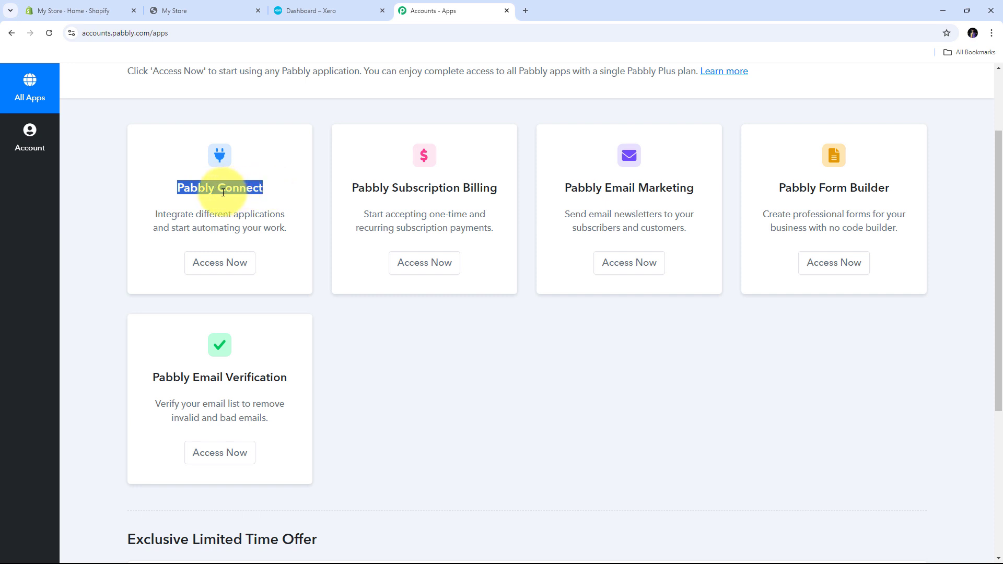
pyautogui.click(219, 265)
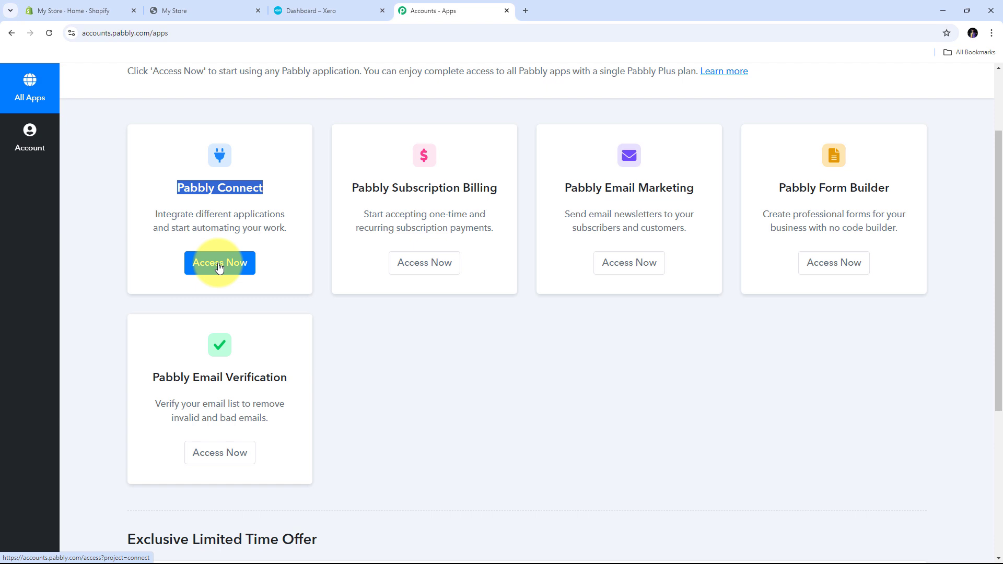
pyautogui.click(219, 265)
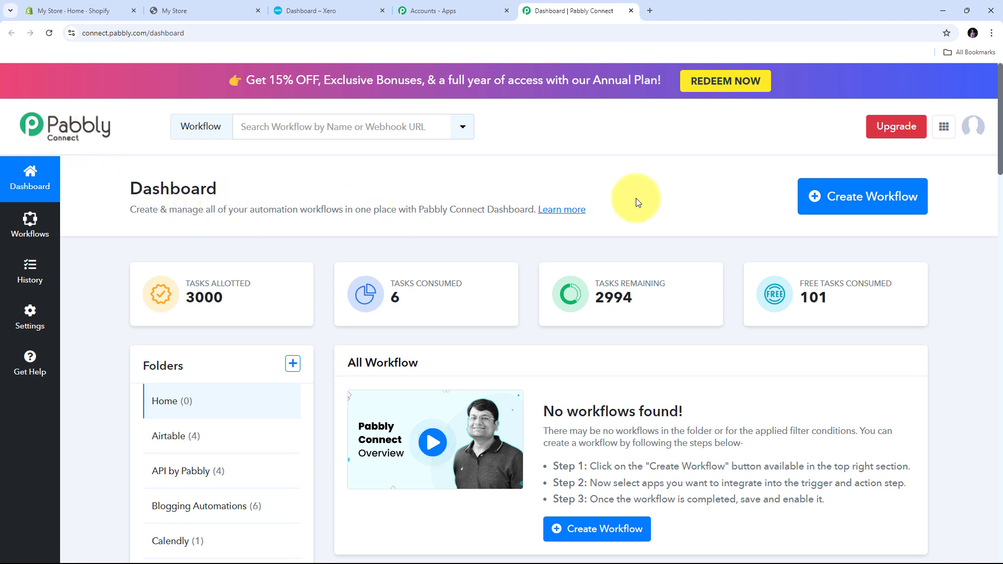
pyautogui.click(851, 201)
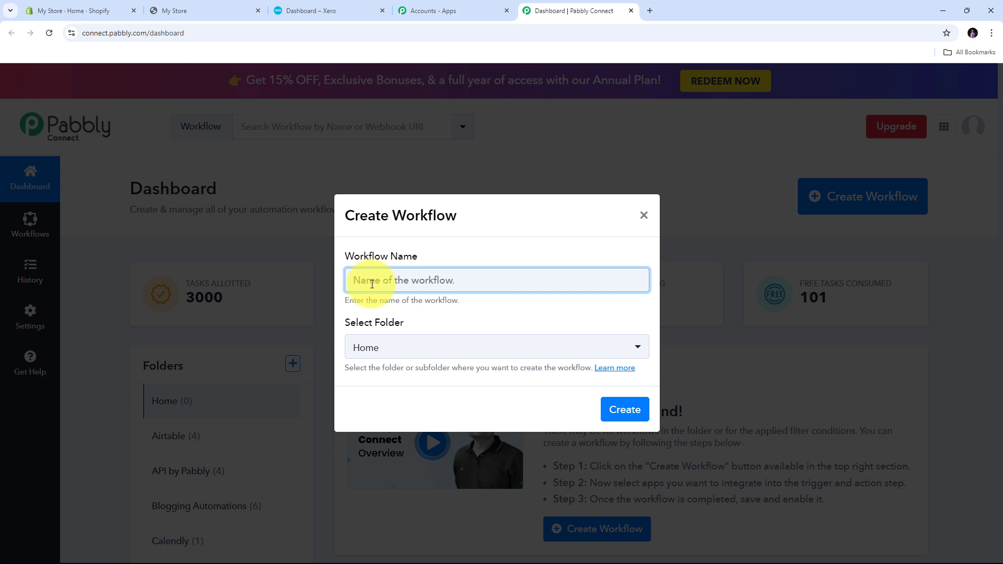
# Step: Create a workflow named 'Create Invoices for Shopify Orders in Xero' in the Home folder
pyautogui.write('Create Invoices for Shopify Orders in Xero')
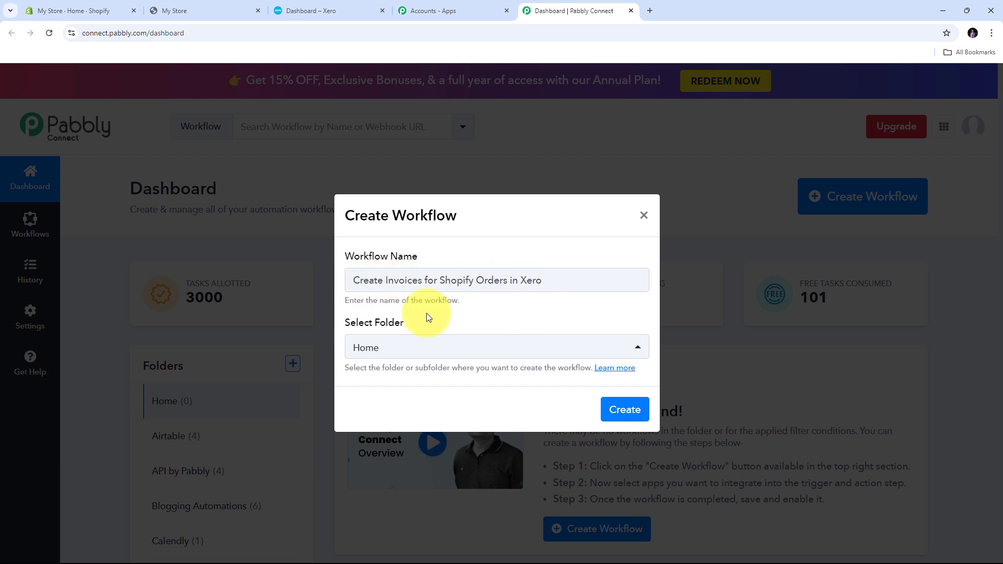
pyautogui.click(616, 410)
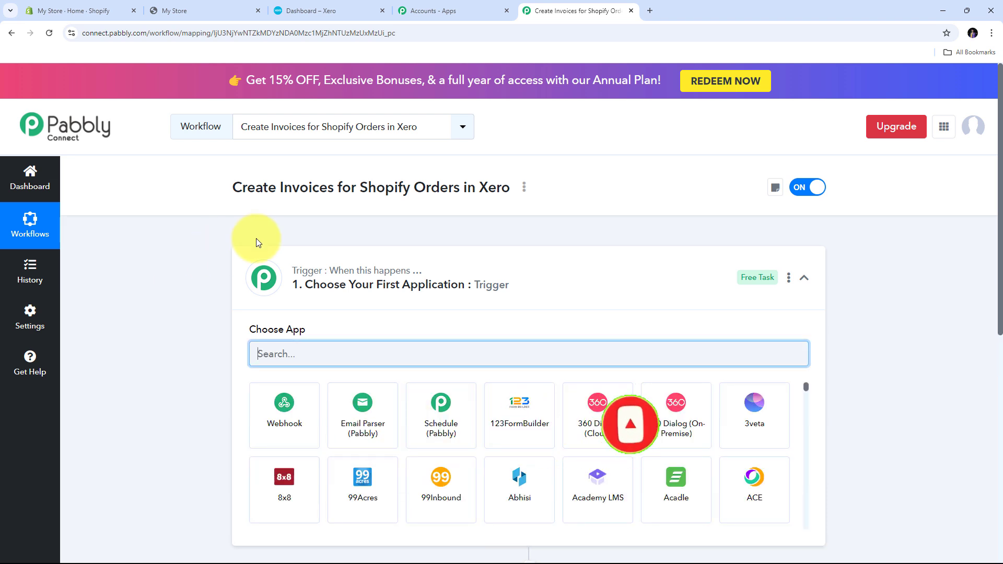
# Step: Set the workflow trigger app to Shopify with the New Order trigger event
pyautogui.scroll(-3, 261, 239)
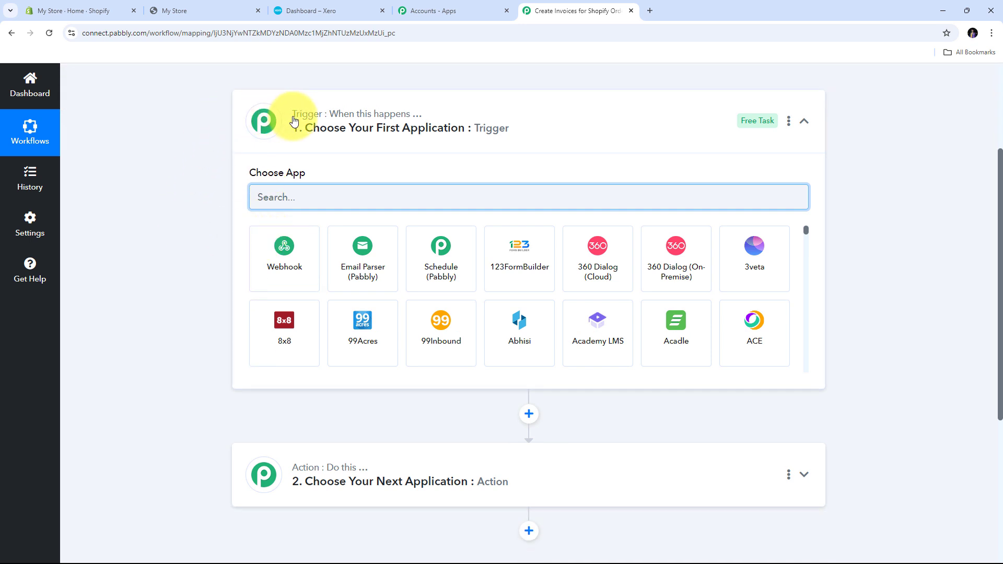
pyautogui.moveTo(307, 120)
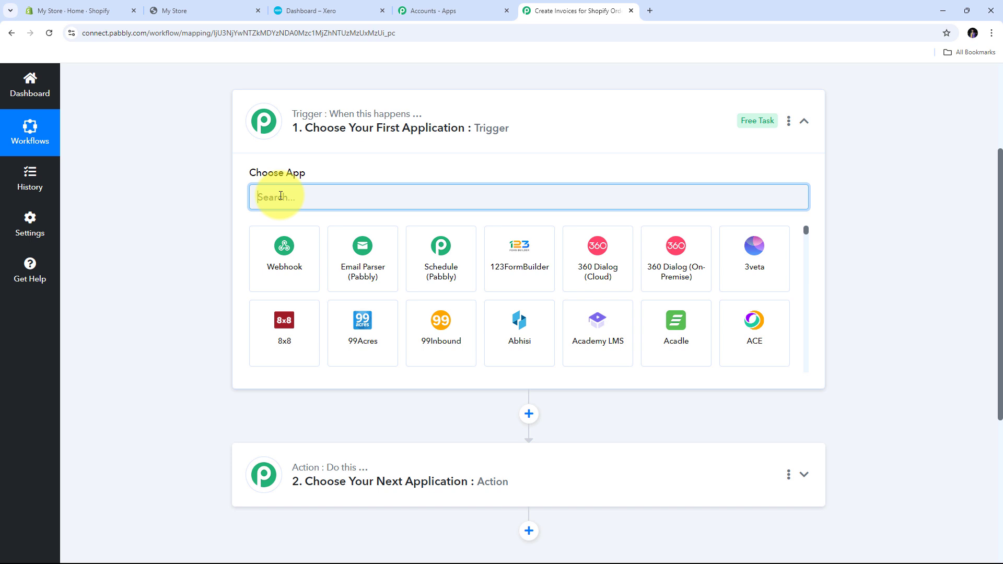
pyautogui.write('S')
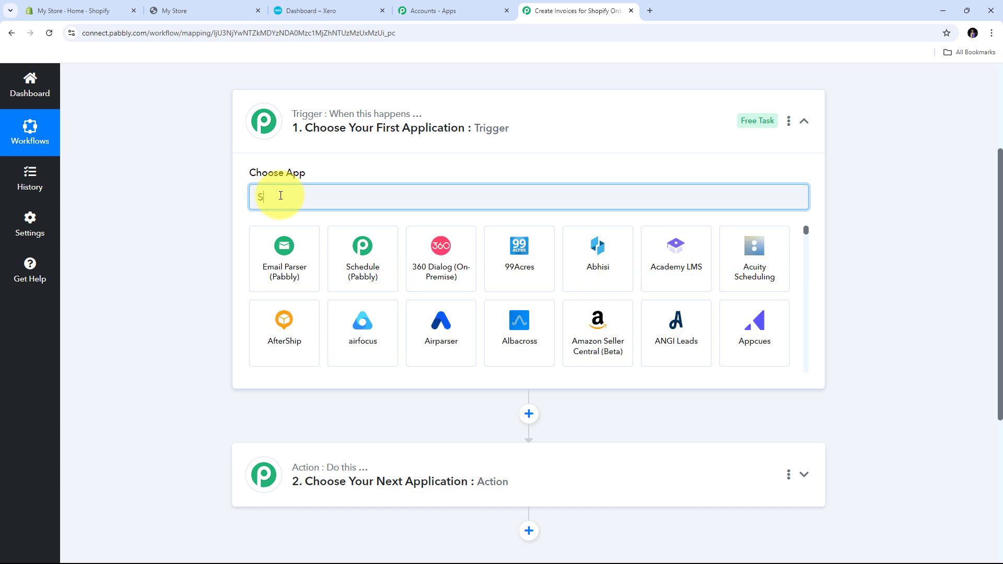
pyautogui.write('hopify')
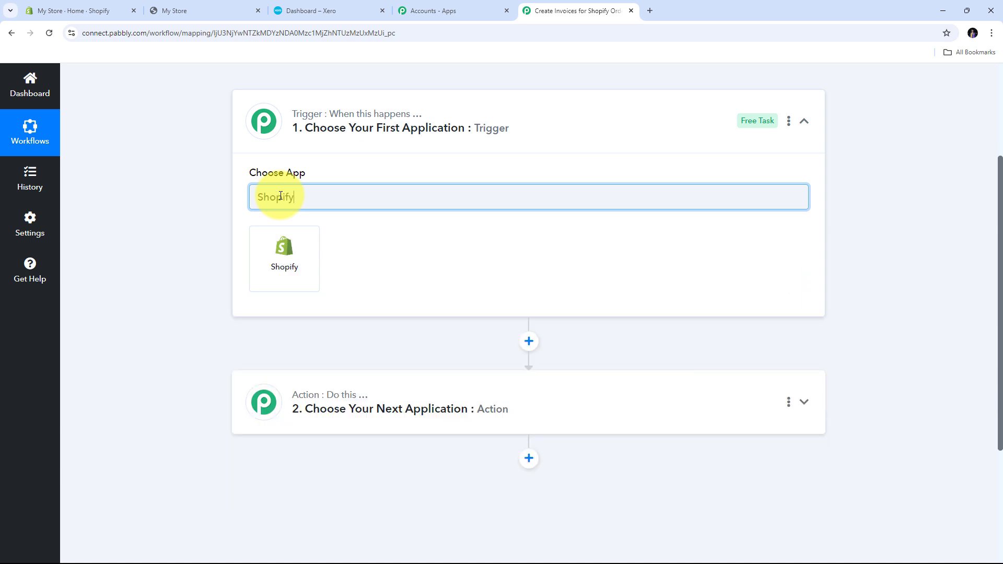
pyautogui.click(287, 259)
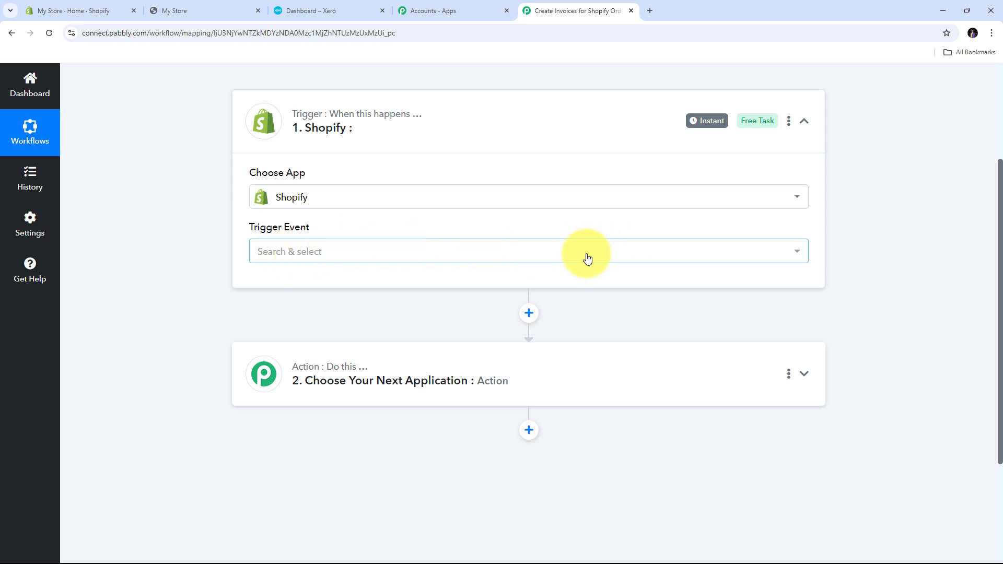
pyautogui.click(354, 260)
pyautogui.scroll(-4, 380, 332)
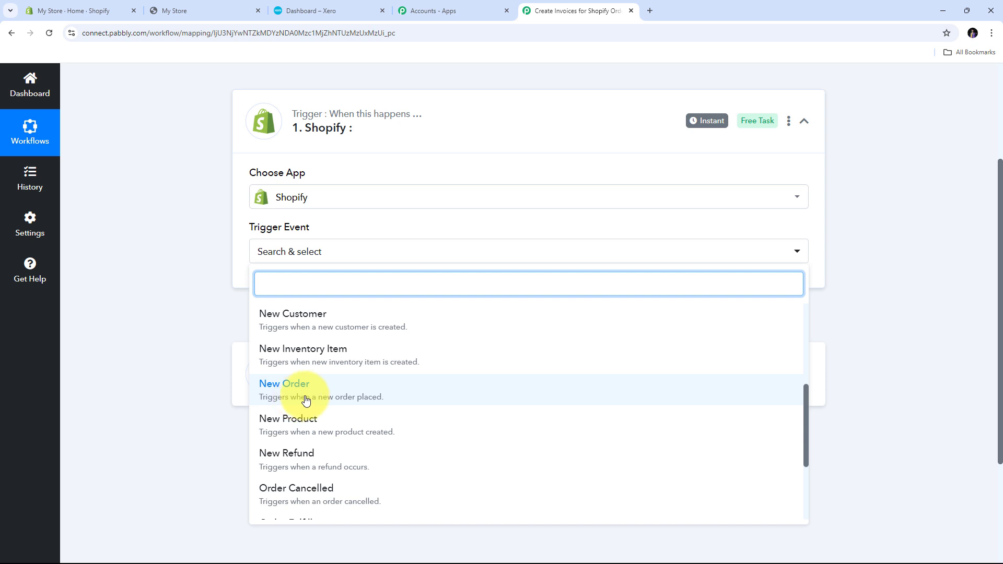
pyautogui.click(302, 400)
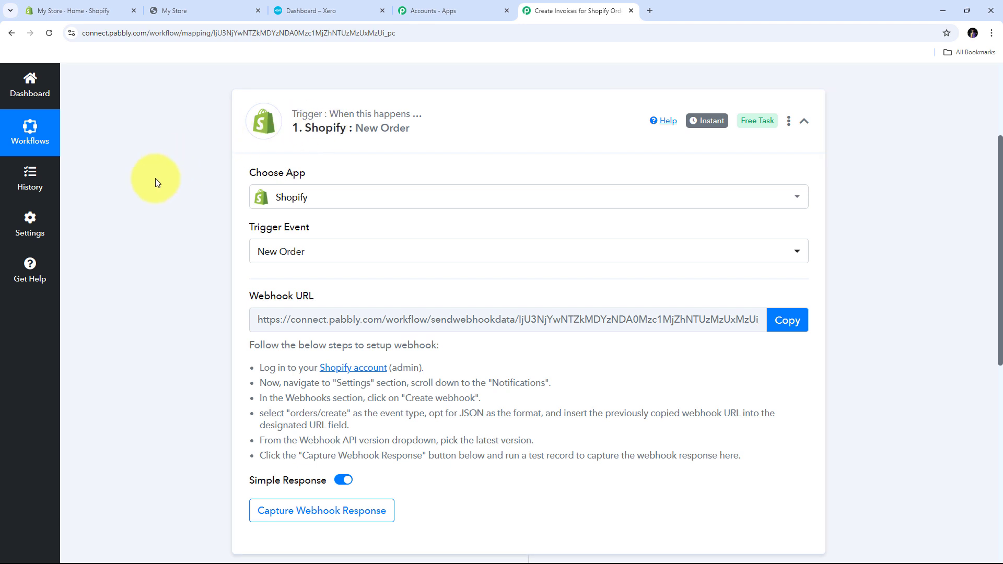
# Step: Copy the New Order trigger's webhook URL and return to the Shopify admin
pyautogui.moveTo(245, 295); pyautogui.dragTo(359, 294)
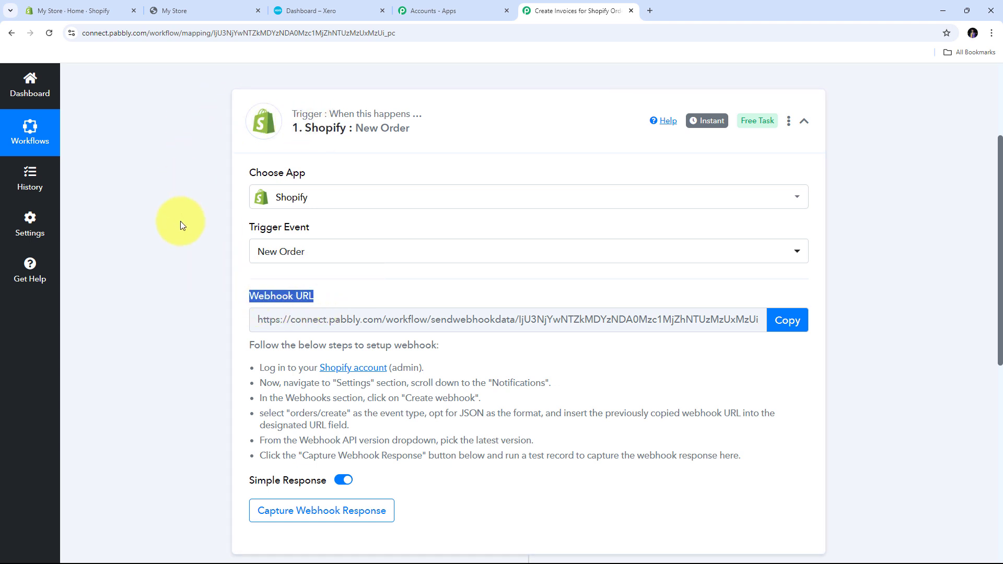
pyautogui.moveTo(243, 373); pyautogui.dragTo(817, 467)
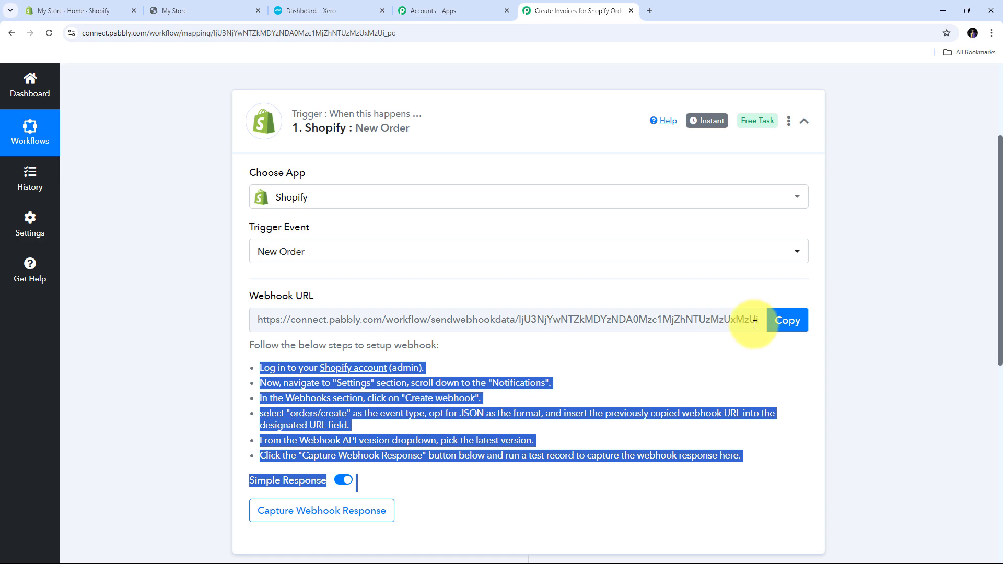
pyautogui.click(783, 320)
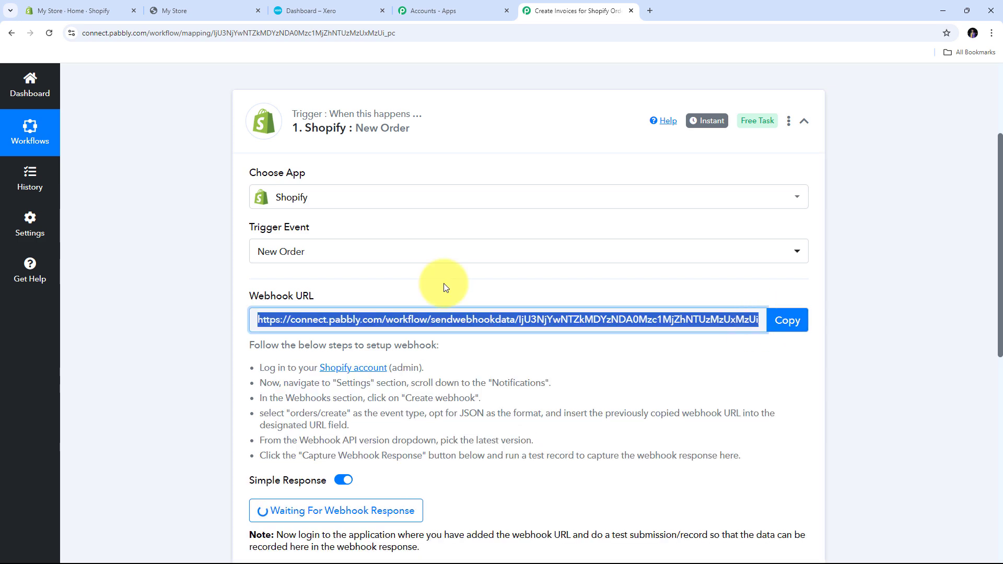
pyautogui.click(91, 13)
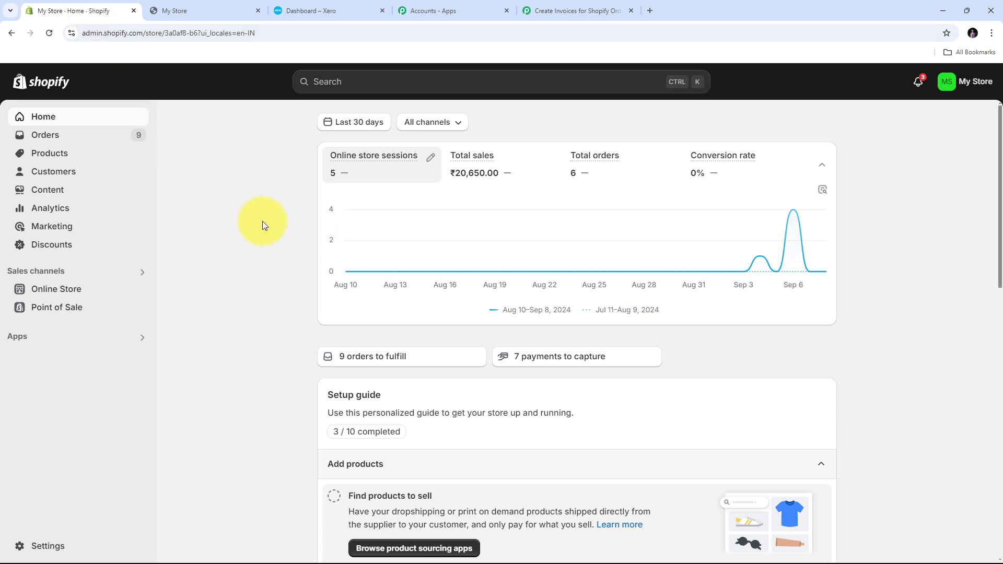
# Step: Go to Shopify Settings > Notifications > Webhooks and start a new webhook
pyautogui.click(42, 548)
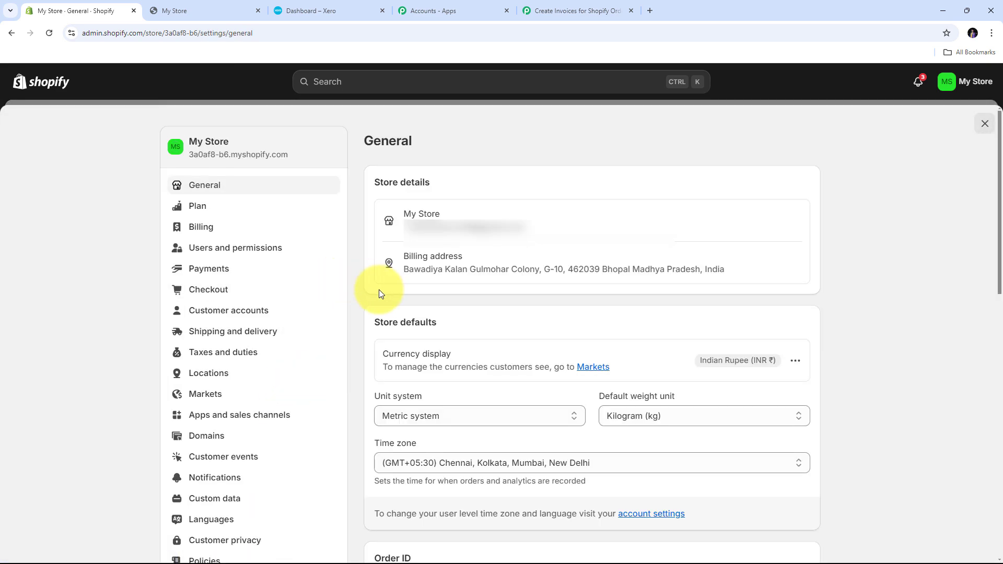
pyautogui.scroll(-10, 352, 294)
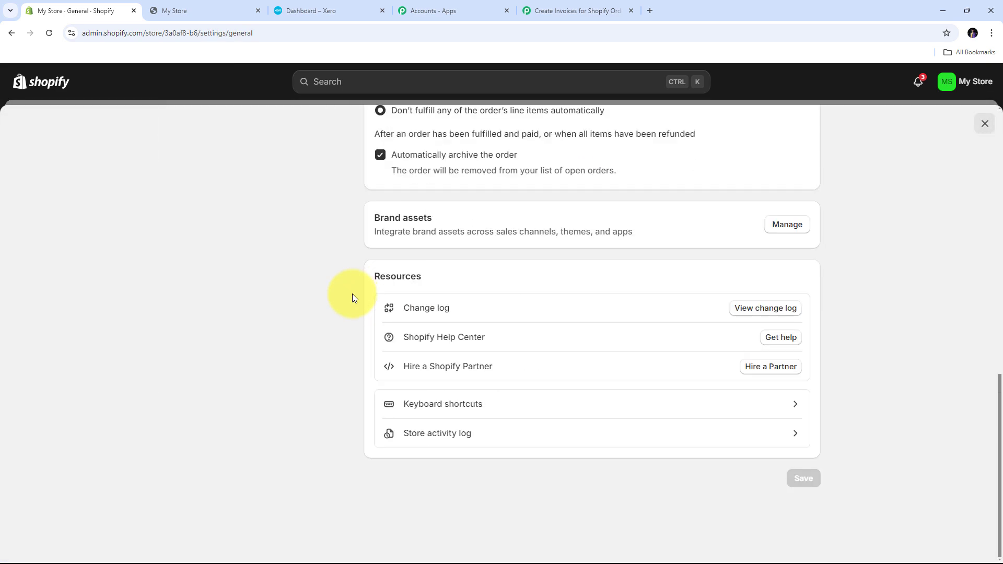
pyautogui.scroll(7, 352, 294)
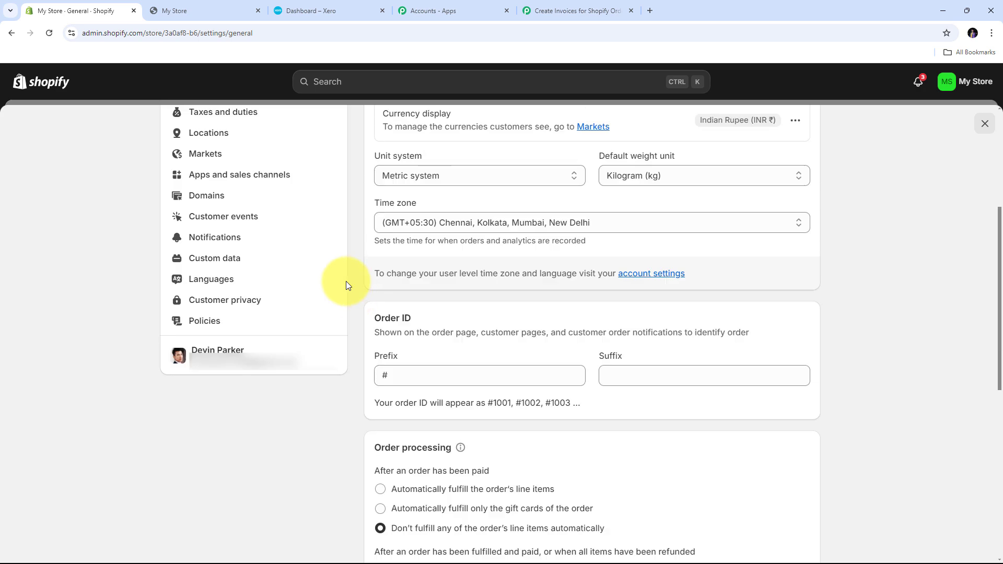
pyautogui.click(209, 244)
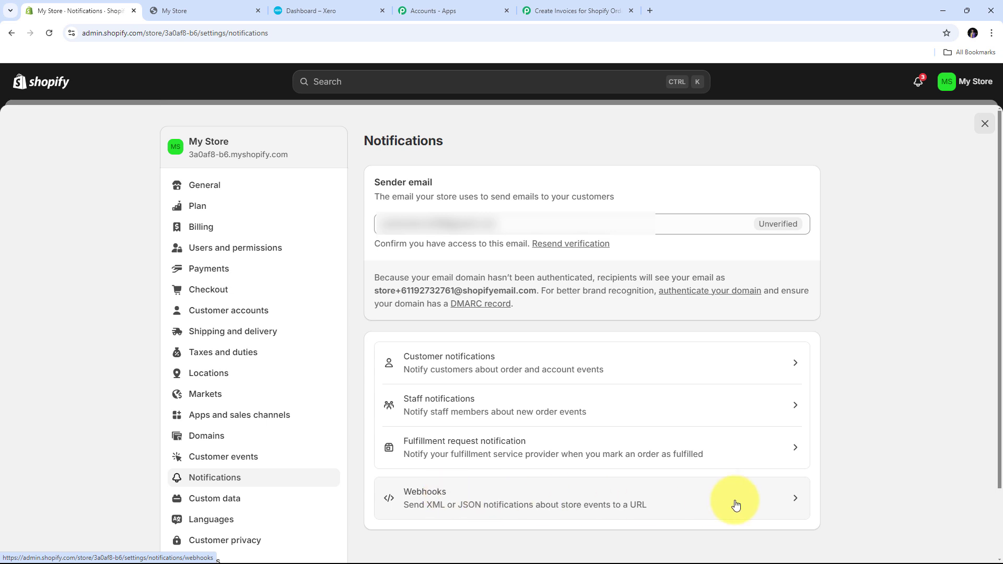
pyautogui.click(660, 507)
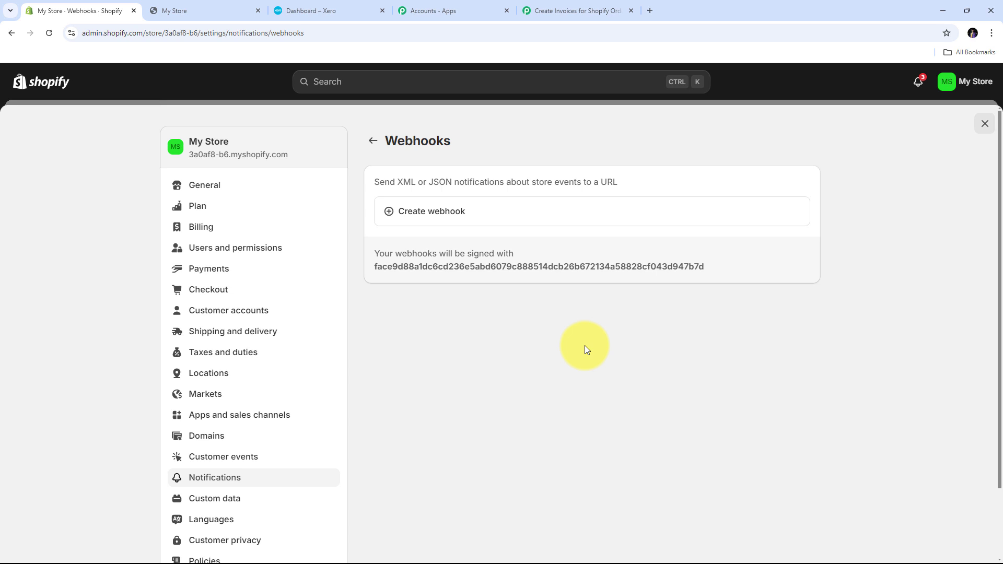
pyautogui.click(454, 216)
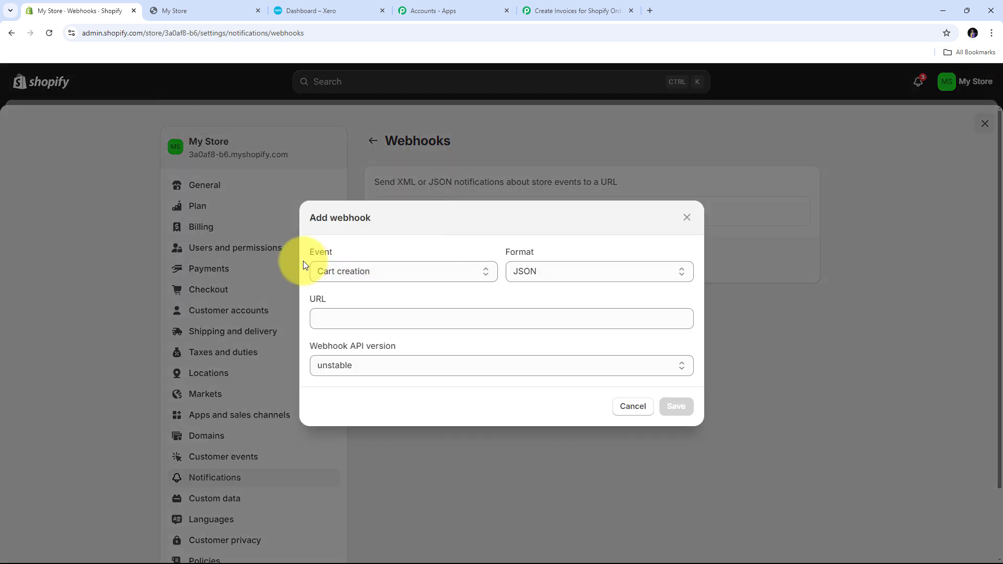
# Step: Set the webhook event to Order creation, format JSON, and paste in the Pabbly webhook URL
pyautogui.click(484, 271)
pyautogui.scroll(-10, 439, 318)
pyautogui.scroll(-8, 439, 318)
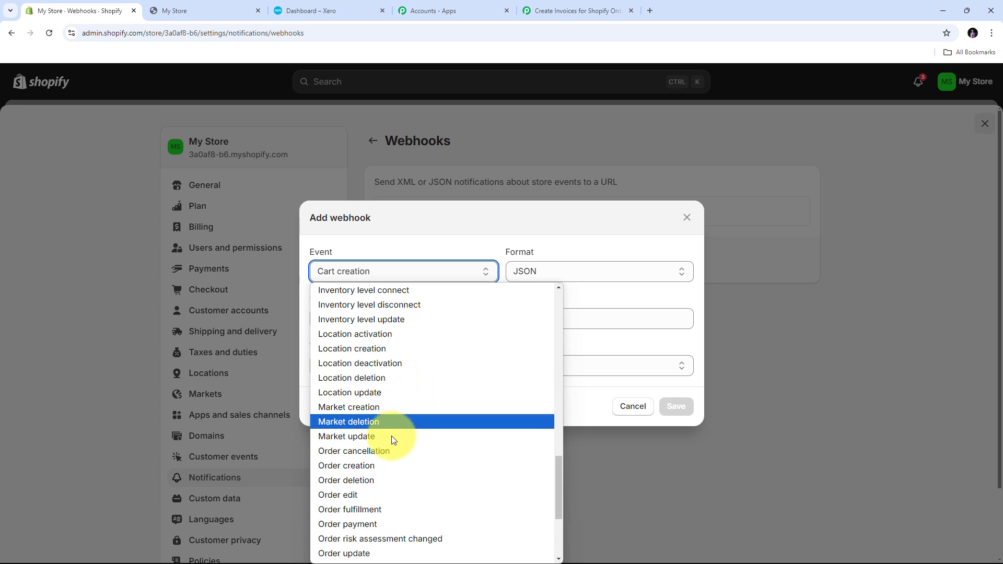
pyautogui.click(360, 465)
pyautogui.click(579, 274)
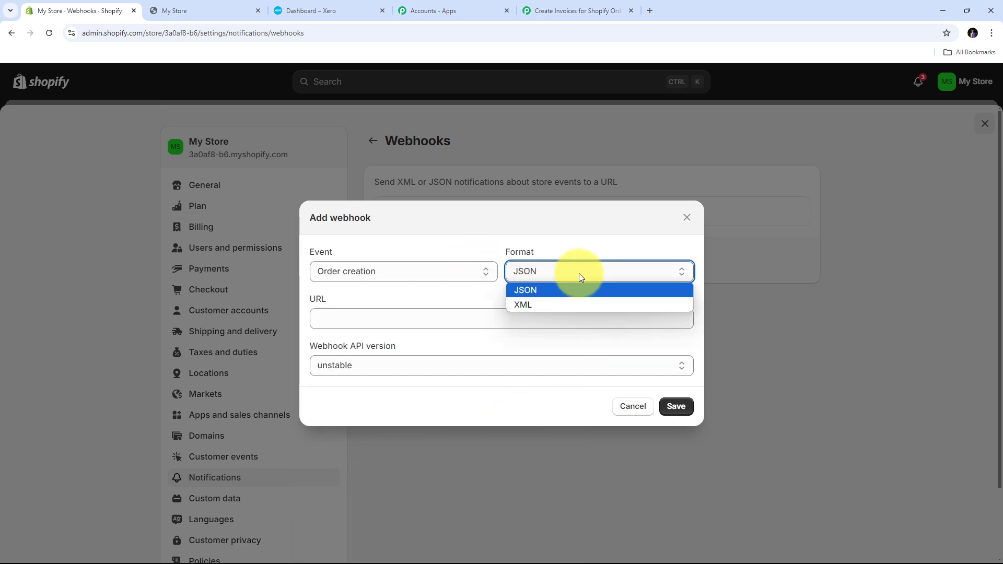
pyautogui.click(529, 293)
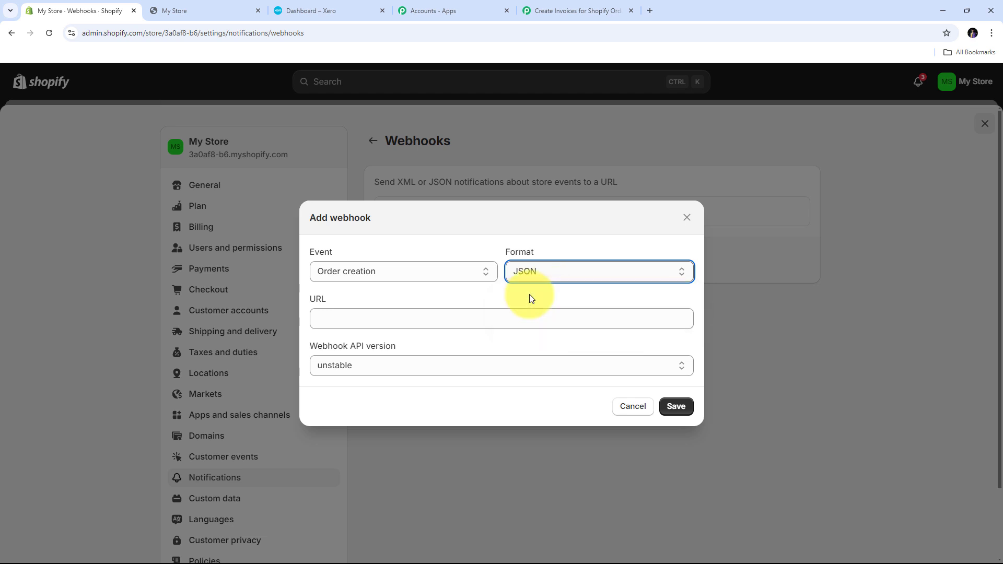
pyautogui.click(340, 319)
pyautogui.rightClick(340, 318)
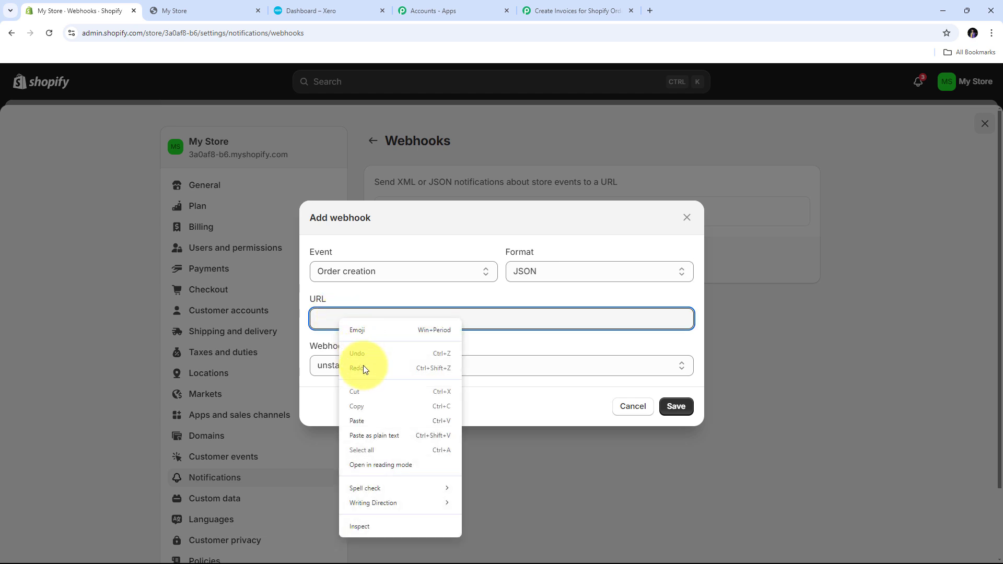
pyautogui.click(349, 423)
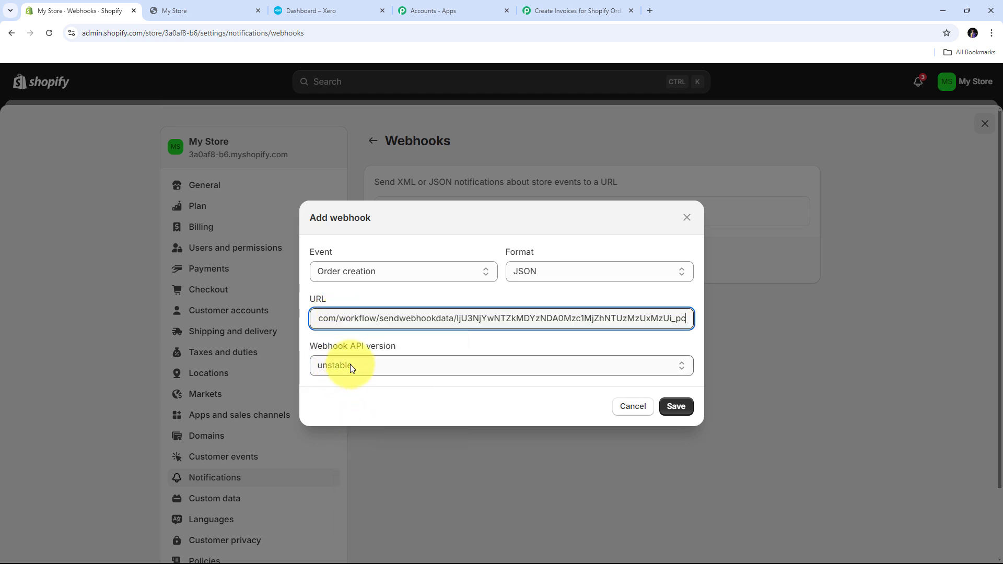
# Step: Choose API version 2024-07 (Latest), save the webhook, and return to the Pabbly workflow
pyautogui.click(421, 367)
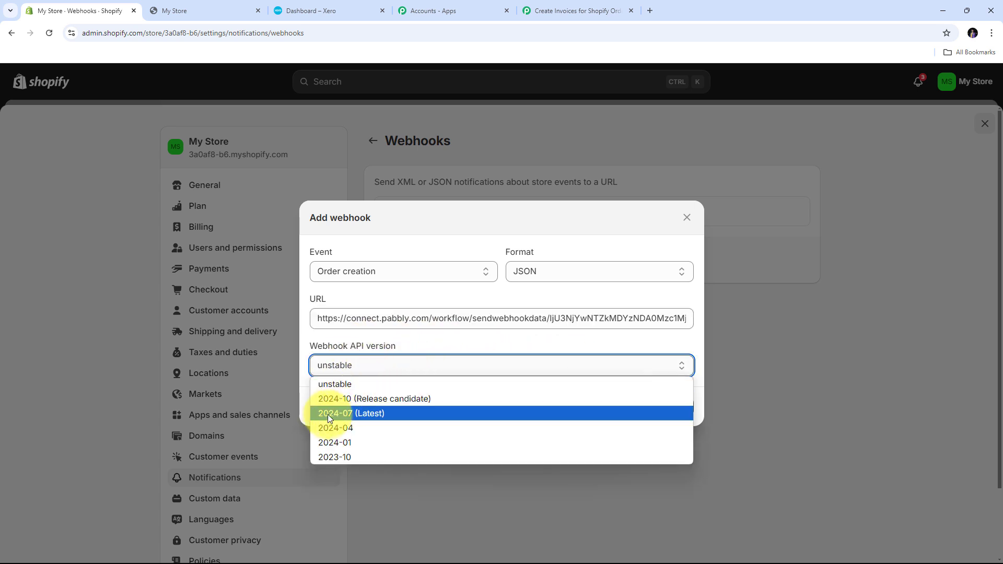
pyautogui.click(365, 414)
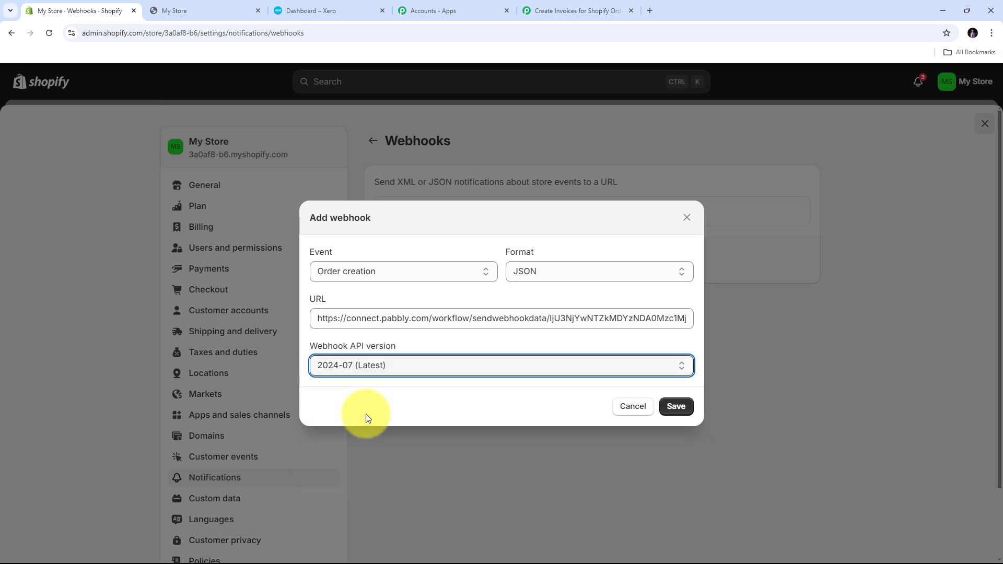
pyautogui.click(683, 414)
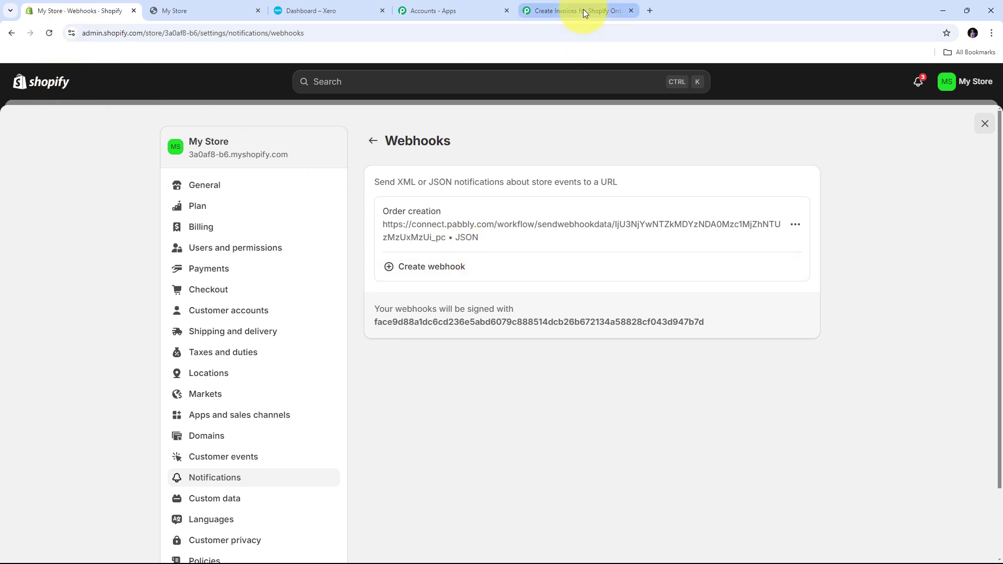
pyautogui.moveTo(583, 8)
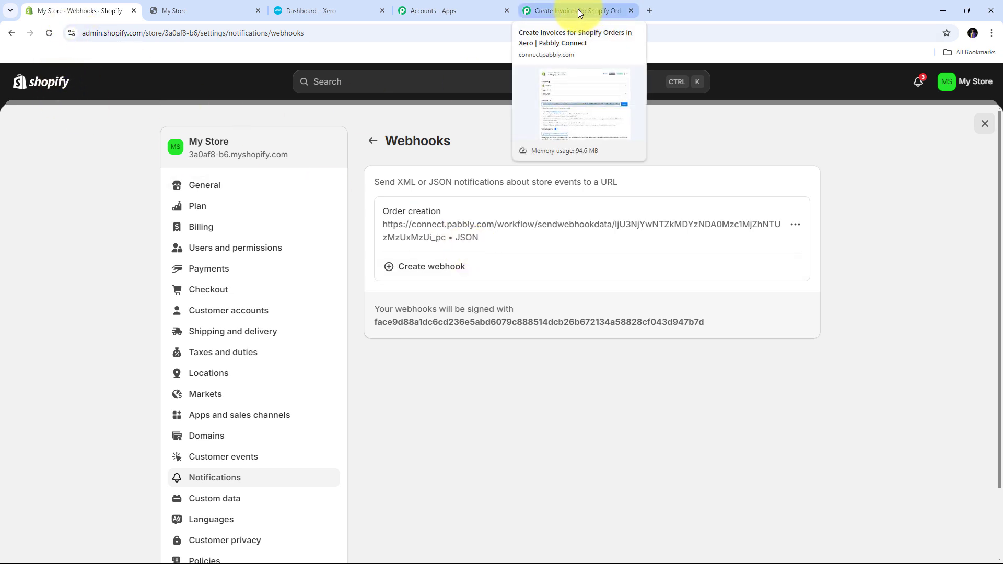
pyautogui.click(577, 8)
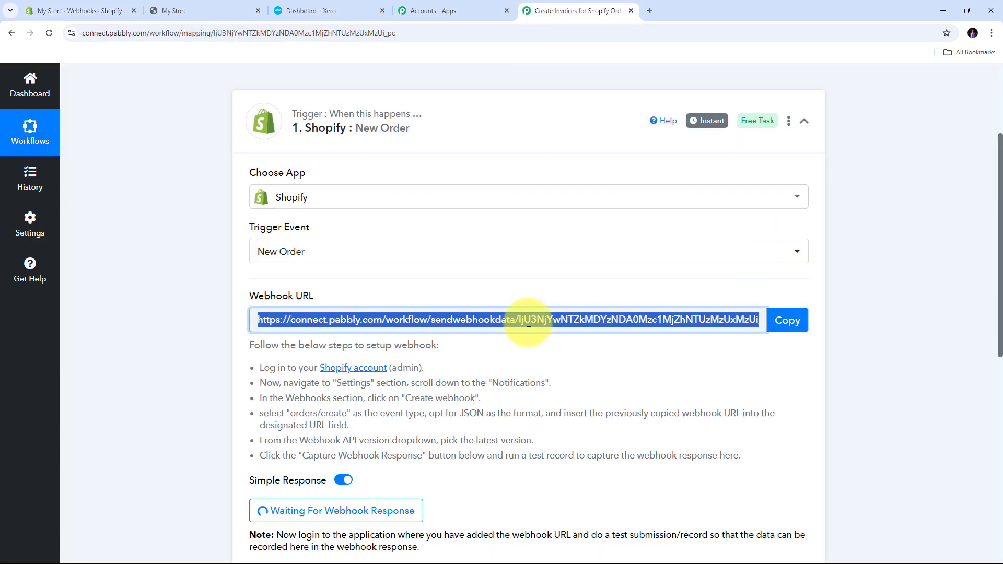
pyautogui.scroll(-3, 511, 314)
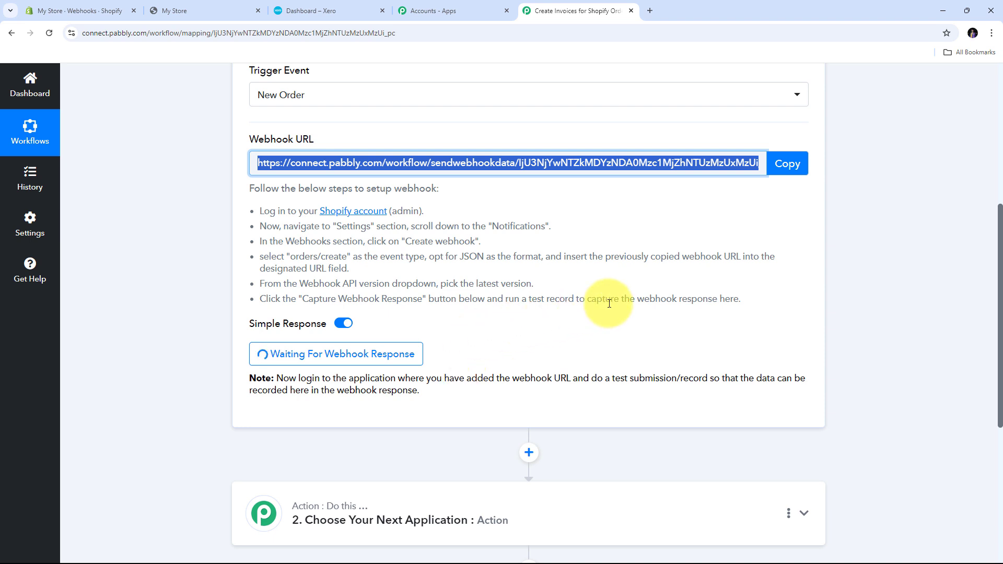
# Step: Open the Chair product page, priced Rs. 2,500.00, from the storefront's Featured products
pyautogui.click(202, 11)
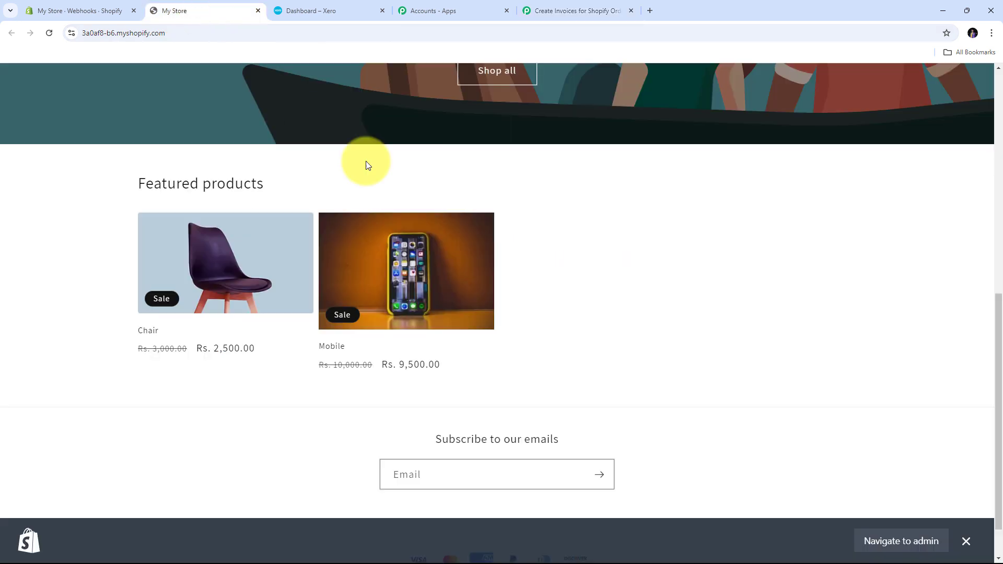
pyautogui.scroll(5, 347, 284)
pyautogui.scroll(-7, 503, 248)
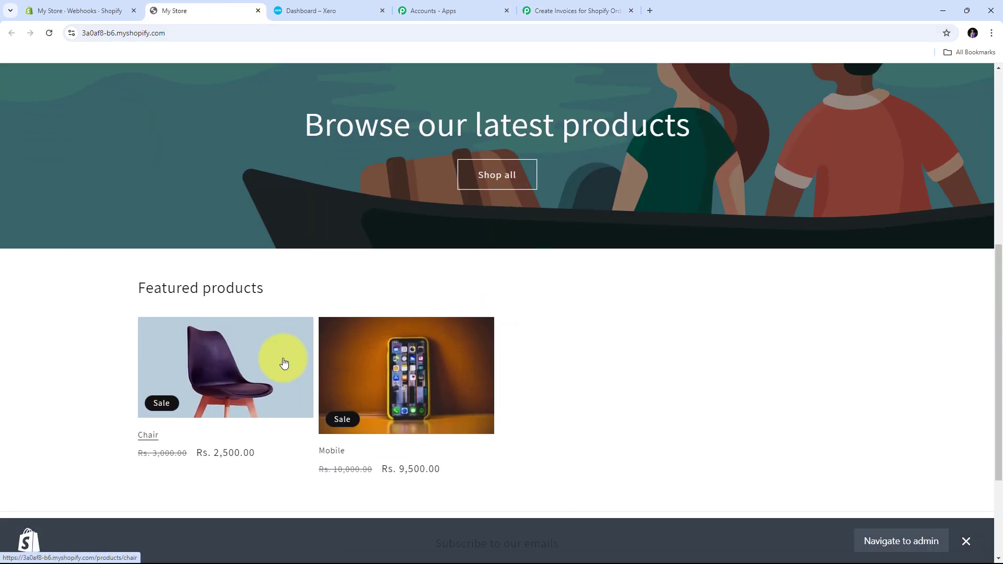
pyautogui.scroll(-1, 402, 369)
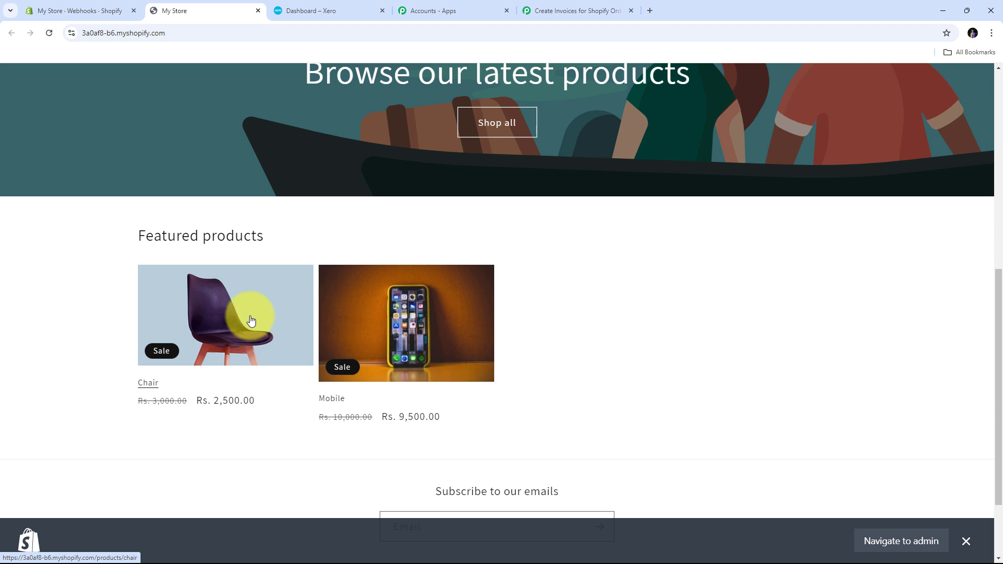
pyautogui.click(223, 317)
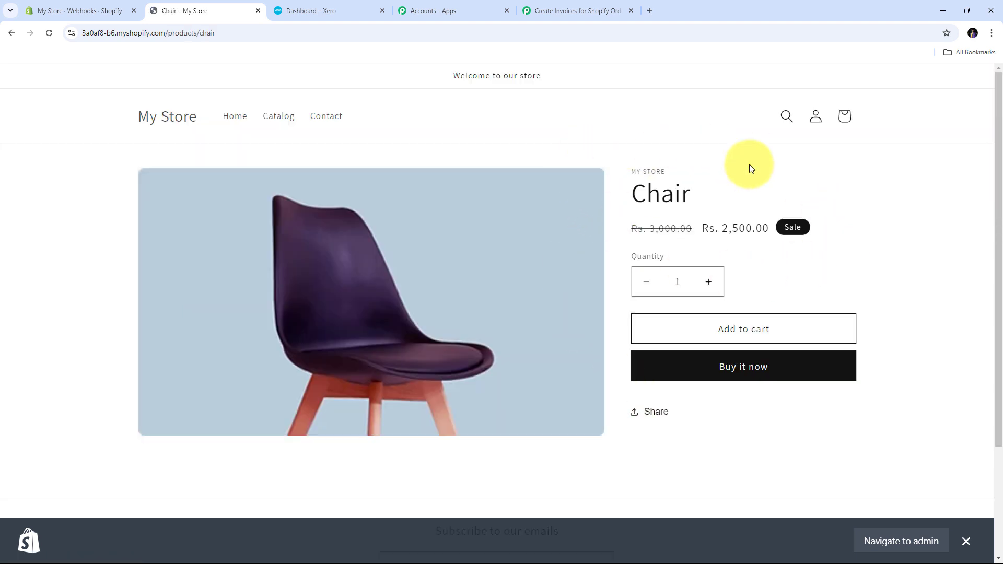
# Step: Buy the Chair now and paste the customer's contact e-mail at checkout
pyautogui.click(748, 373)
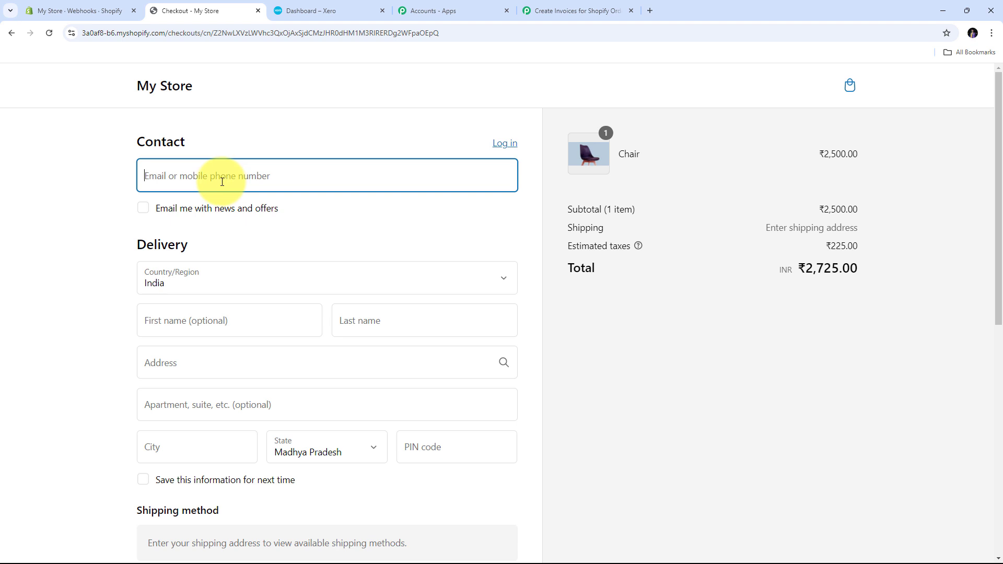
pyautogui.hotkey('ctrl', 'v')
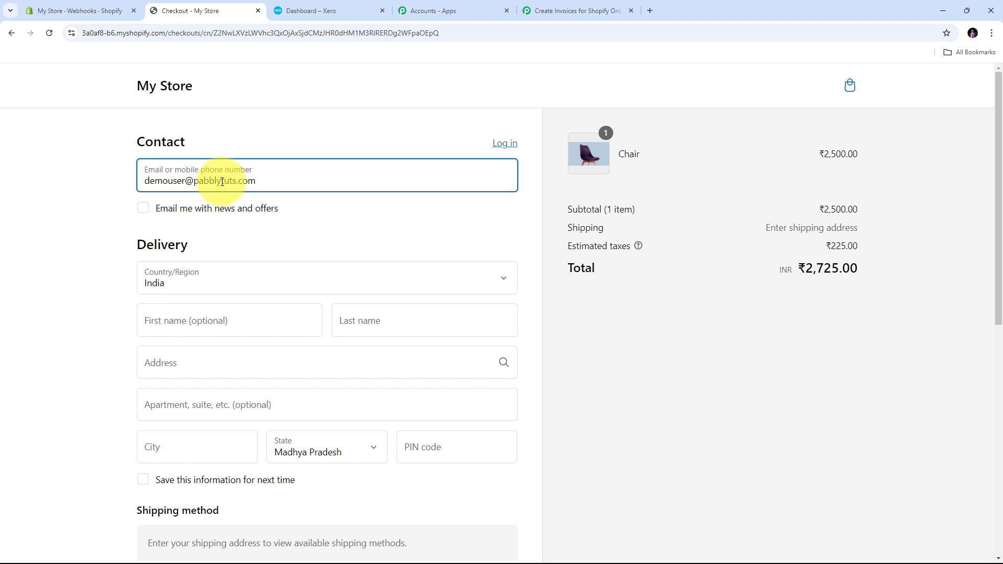
pyautogui.scroll(-1, 218, 214)
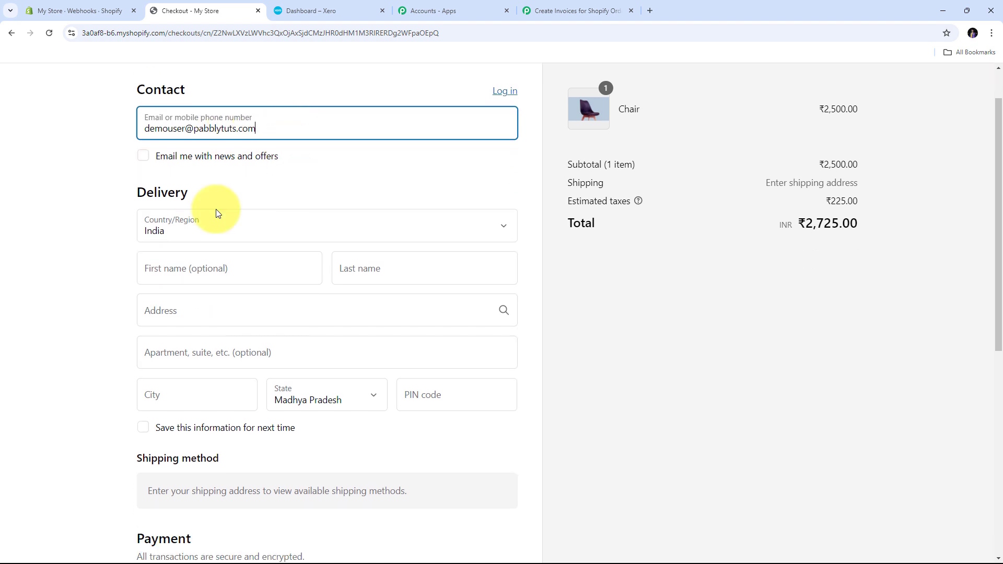
# Step: Enter the buyer's first and last name and the delivery street address
pyautogui.click(191, 269)
pyautogui.write('Demo')
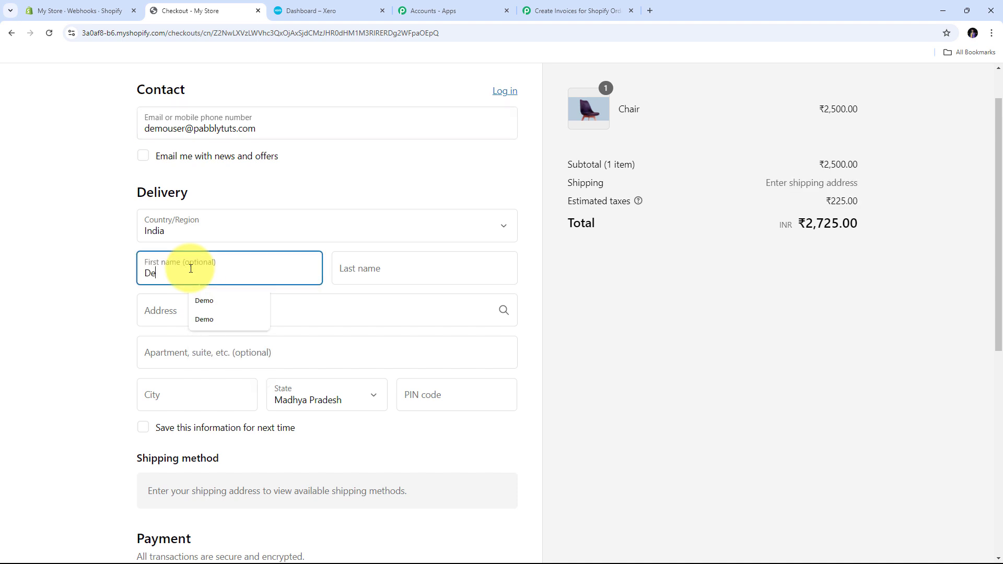
pyautogui.press('Tab')
pyautogui.write('User')
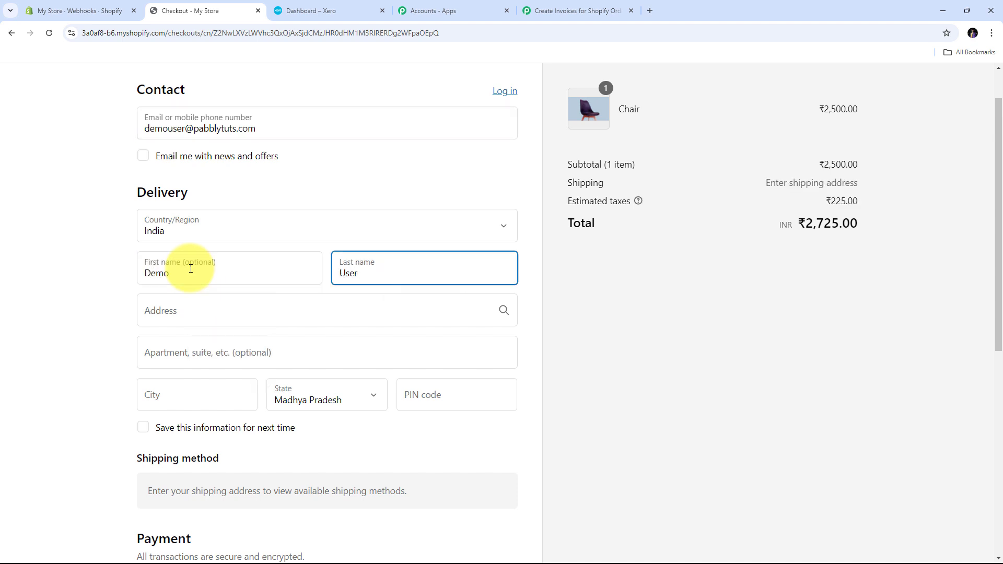
pyautogui.press('Tab')
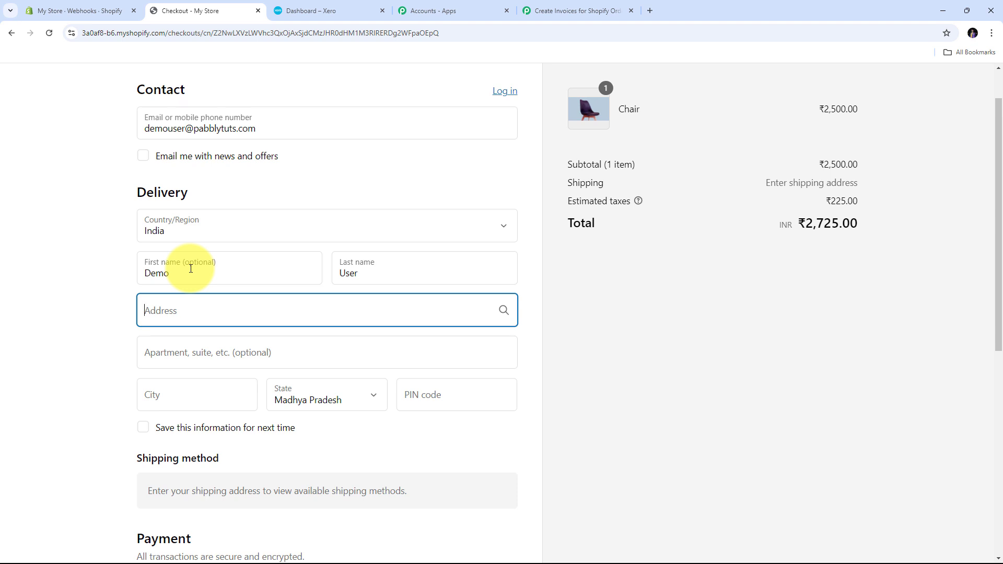
pyautogui.write('New Street')
pyautogui.click(133, 314)
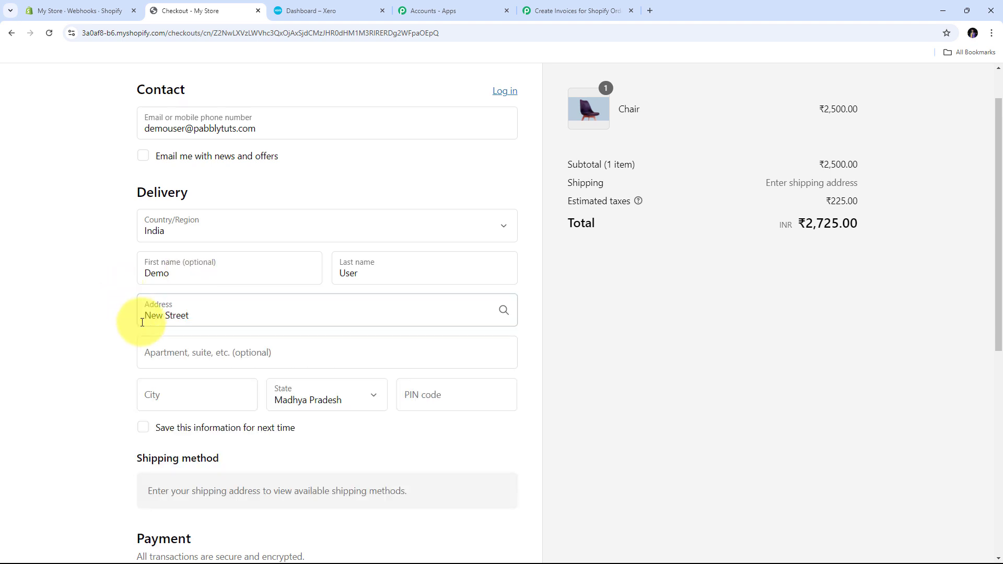
# Step: Fill in the apartment number, city and PIN code of the delivery address
pyautogui.click(187, 358)
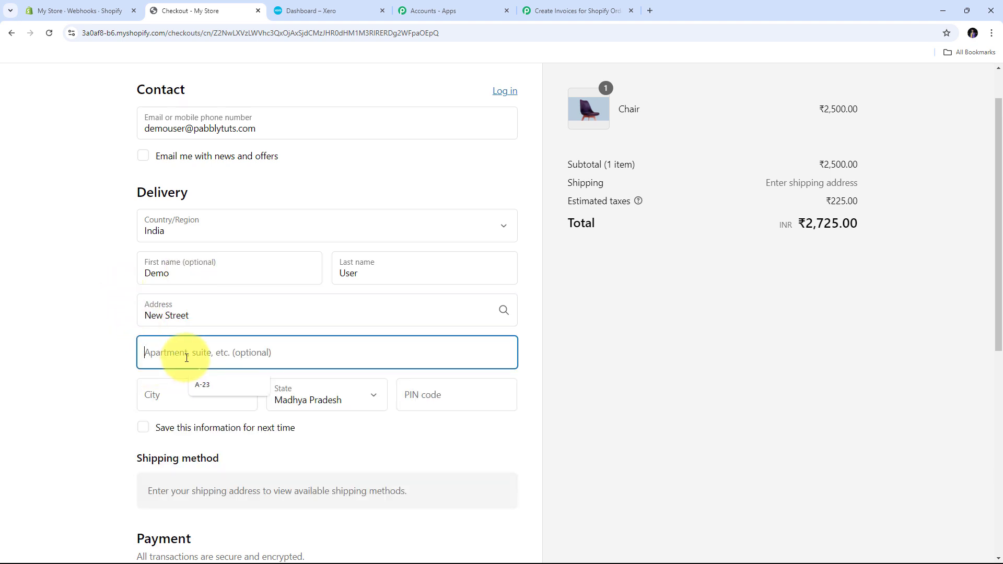
pyautogui.write('B-93')
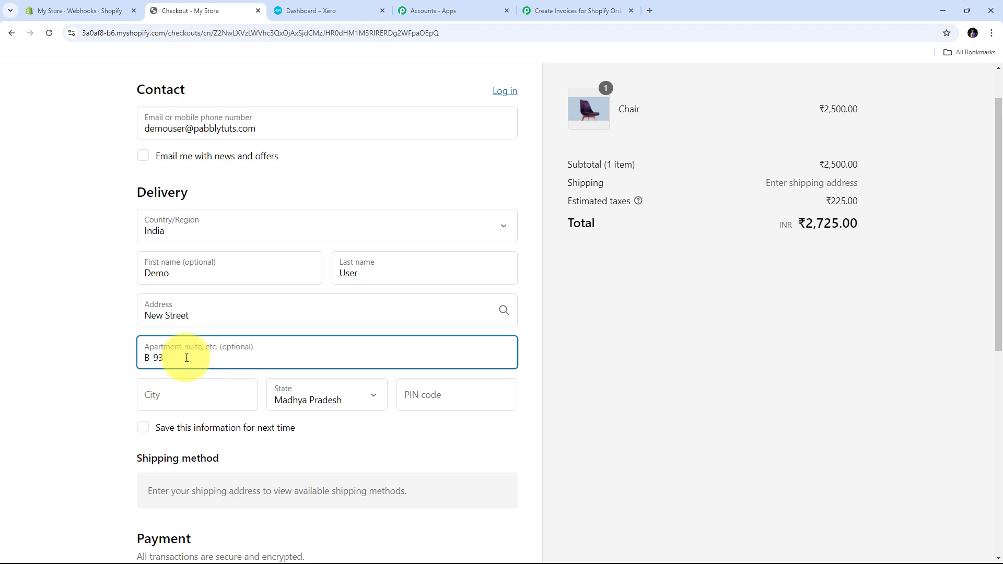
pyautogui.click(180, 391)
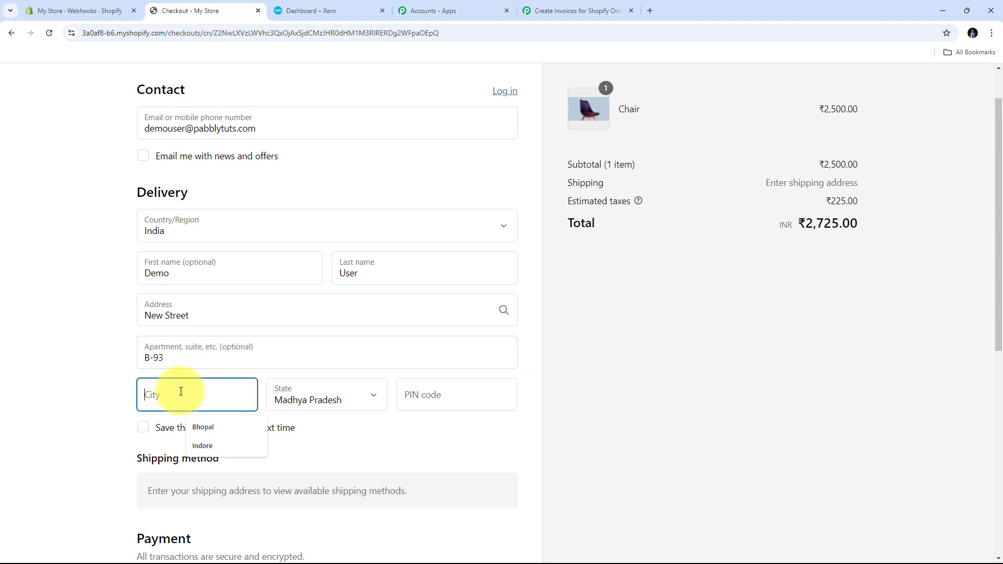
pyautogui.write('Bhopal')
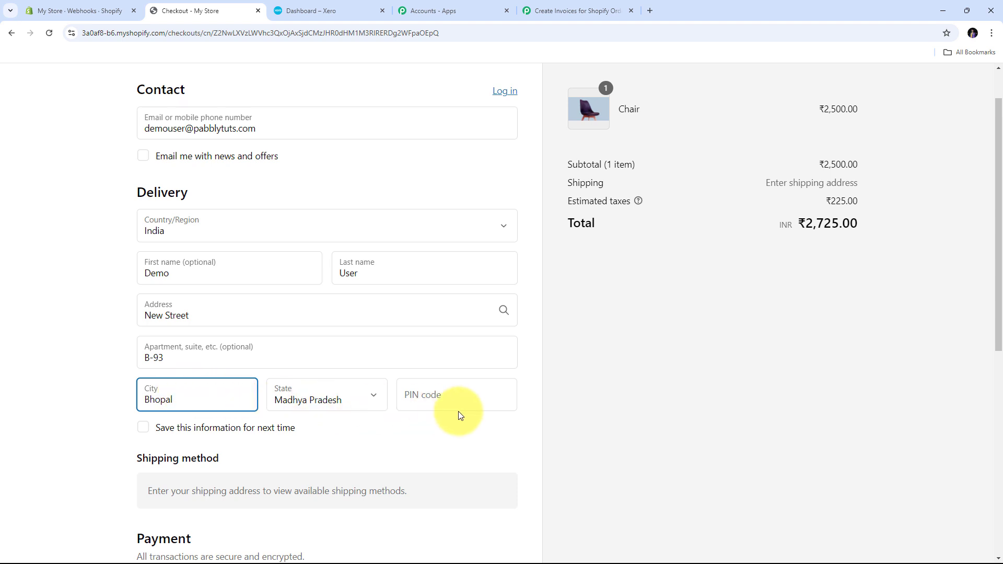
pyautogui.click(429, 388)
pyautogui.write('461111')
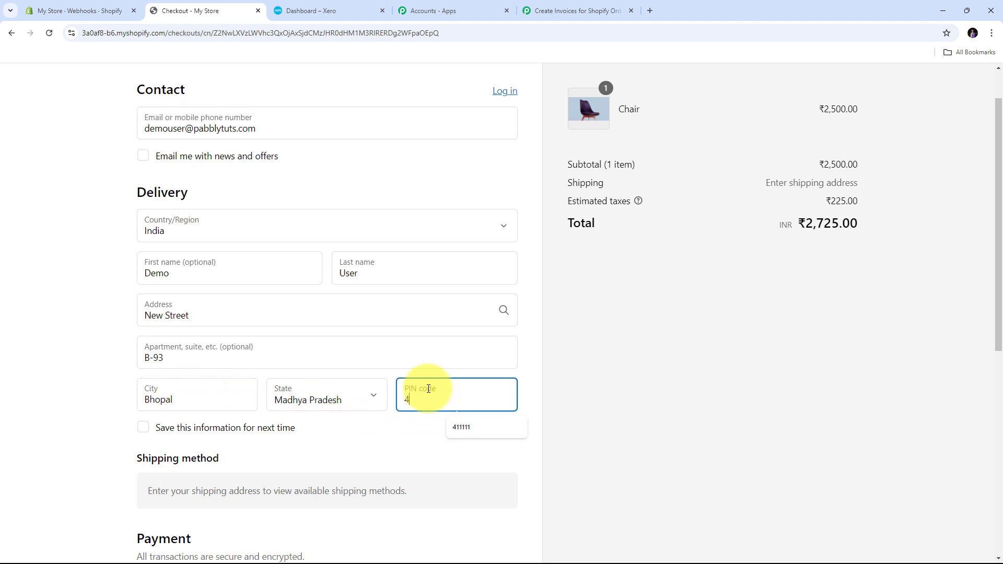
# Step: Choose Cash on Delivery (COD) and complete the ₹2,950.00 order
pyautogui.scroll(-5, 92, 323)
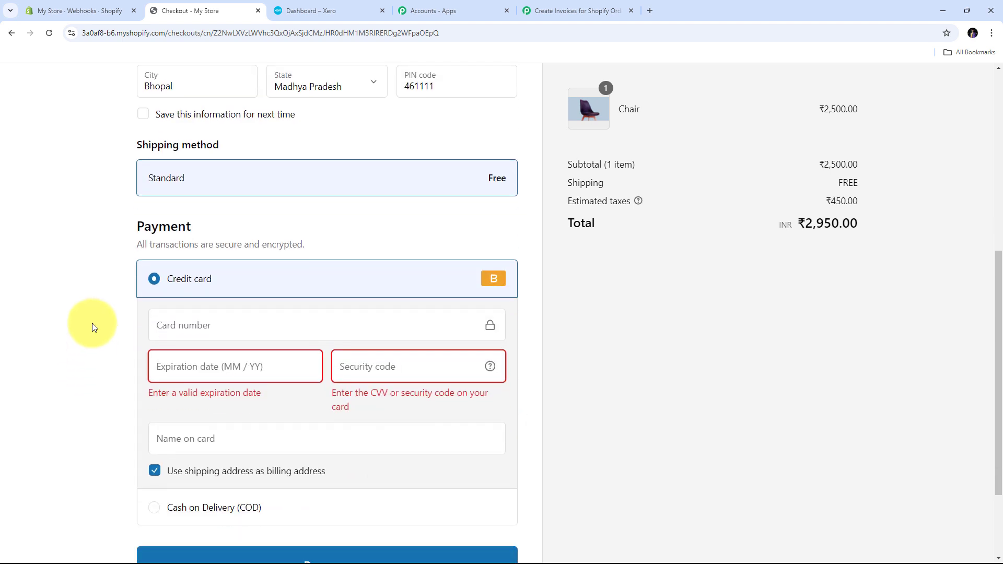
pyautogui.scroll(-2, 92, 324)
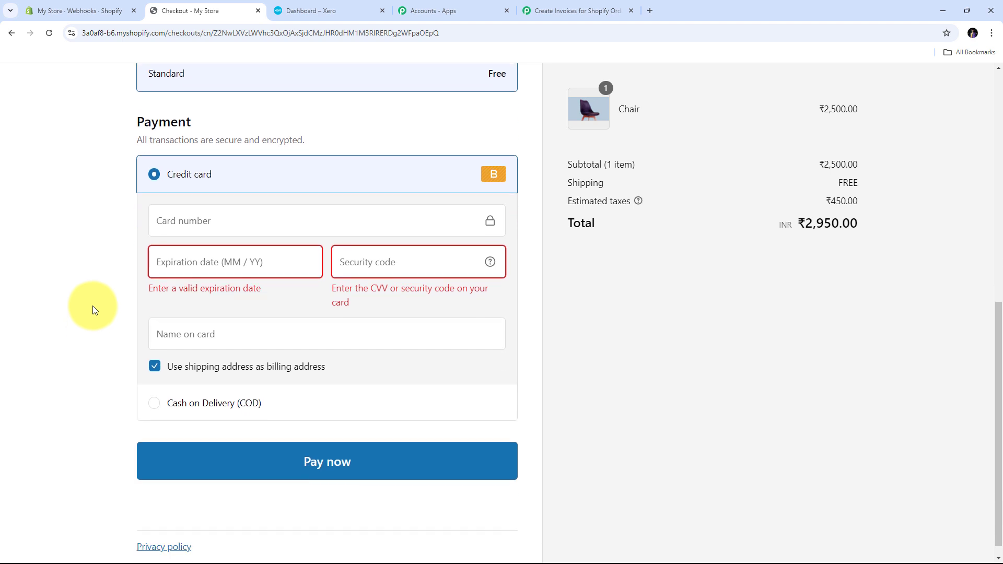
pyautogui.click(153, 409)
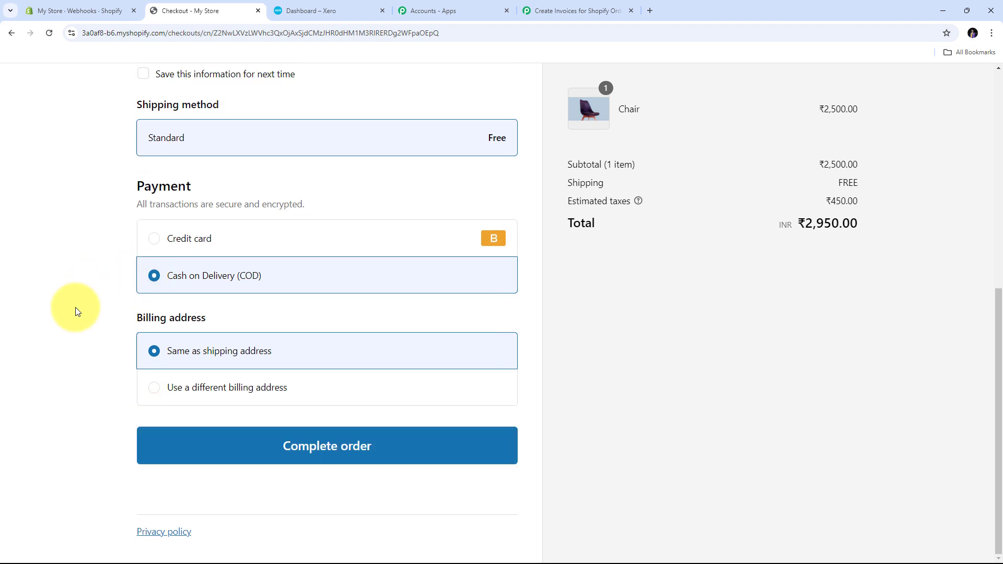
pyautogui.click(308, 452)
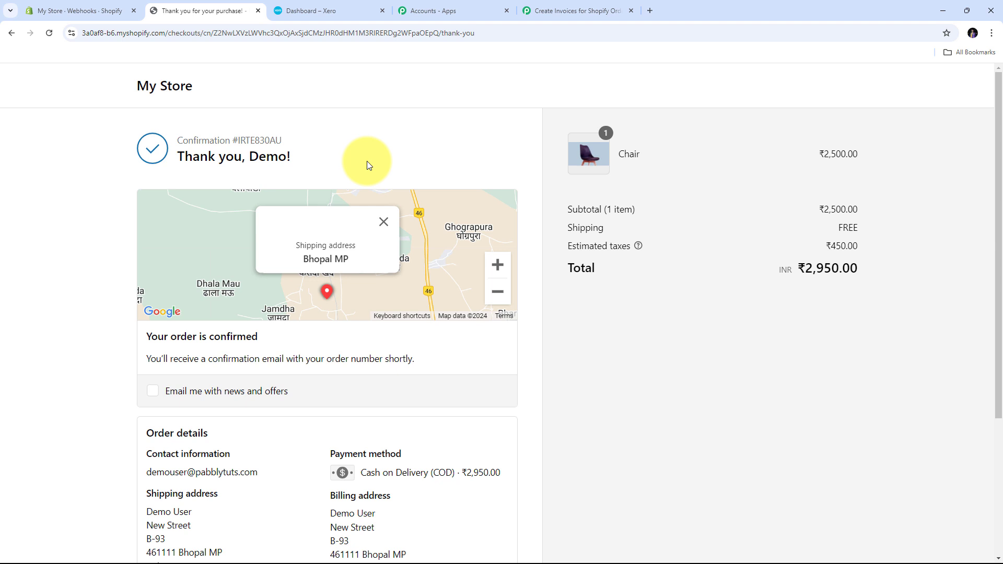
# Step: Scroll the thank-you page to review shipping, ₹450.00 tax and ₹2,950.00 total
pyautogui.scroll(-3, 553, 216)
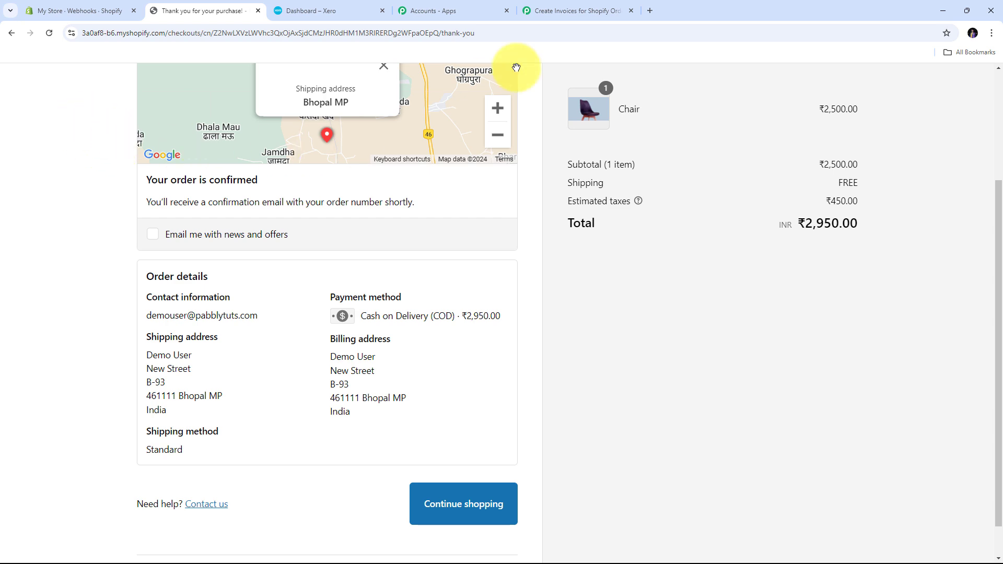
# Step: Back in Pabbly Connect, check the captured total tax 450.00 and total price 2950.00
pyautogui.click(571, 9)
pyautogui.scroll(1, 882, 272)
pyautogui.scroll(-6, 882, 269)
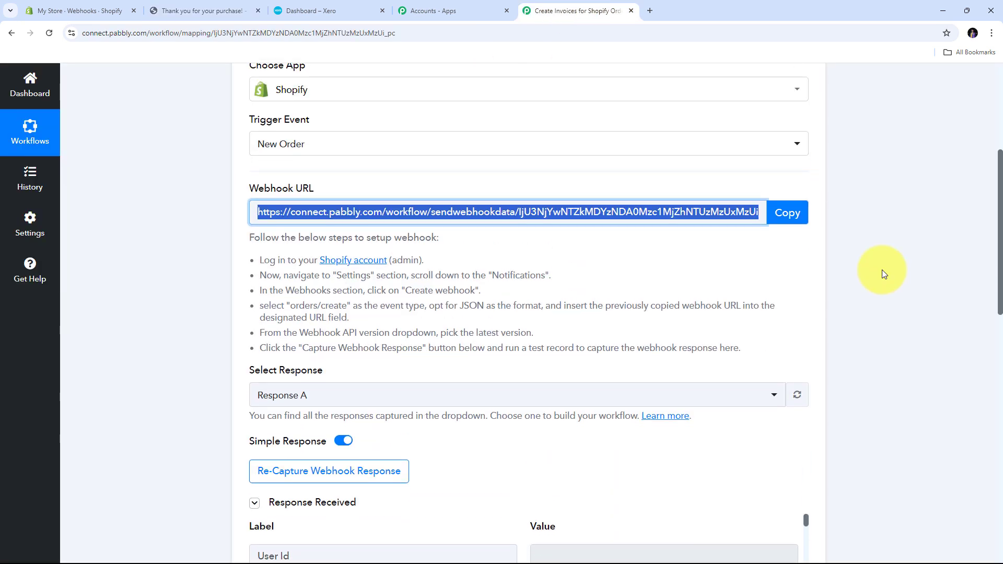
pyautogui.scroll(-1, 882, 270)
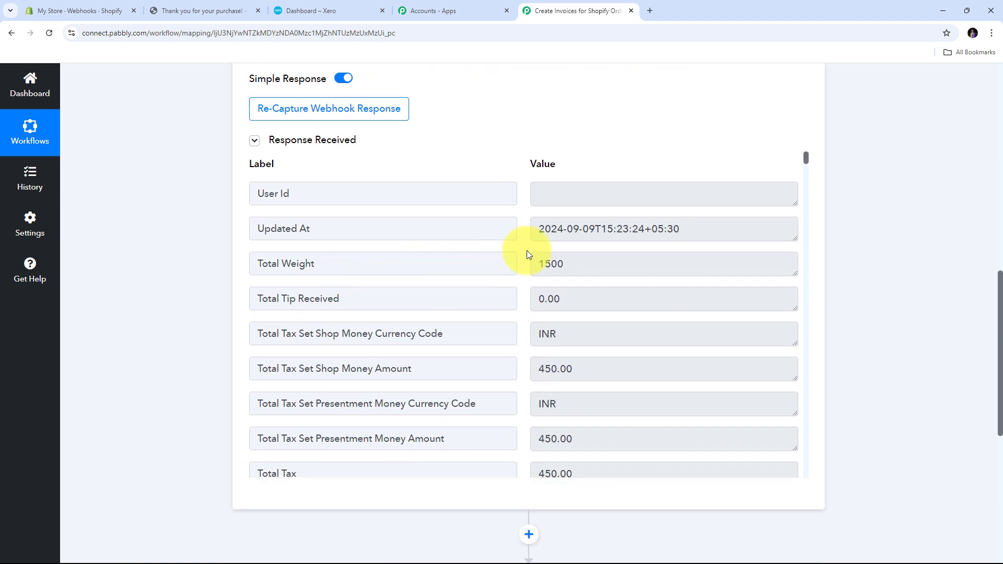
pyautogui.scroll(-7, 544, 250)
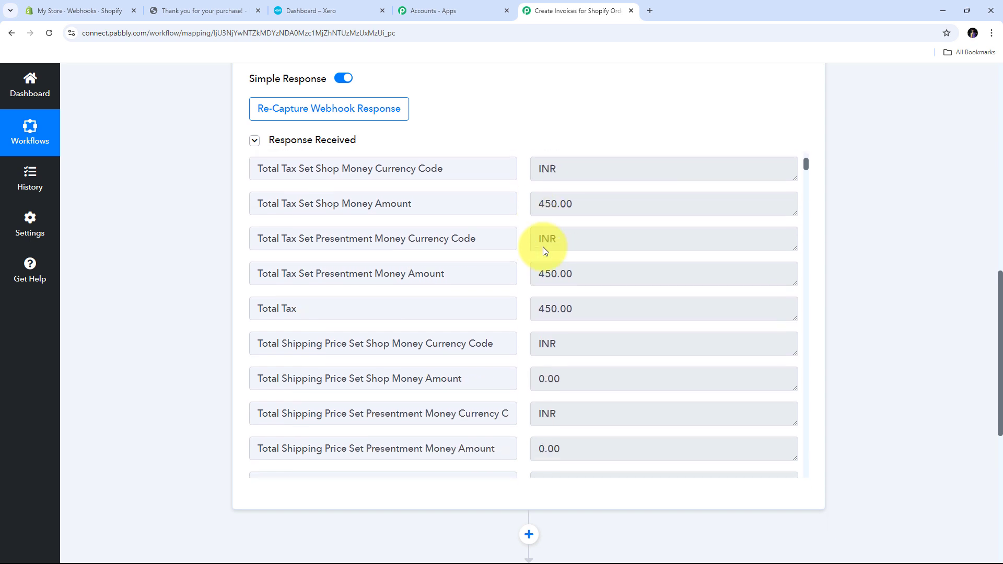
pyautogui.scroll(-6, 544, 250)
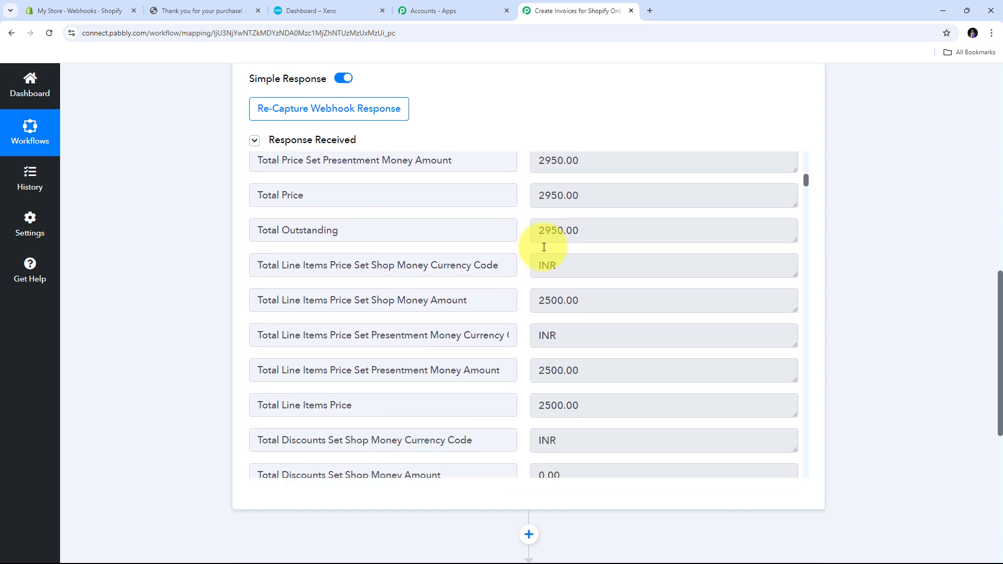
pyautogui.scroll(-3, 554, 246)
pyautogui.scroll(13, 497, 256)
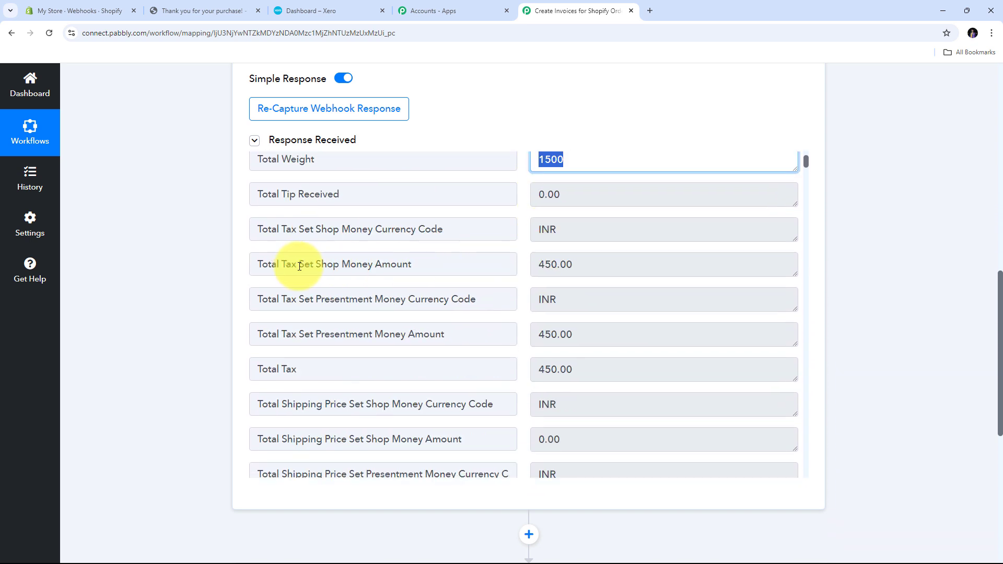
pyautogui.click(638, 266)
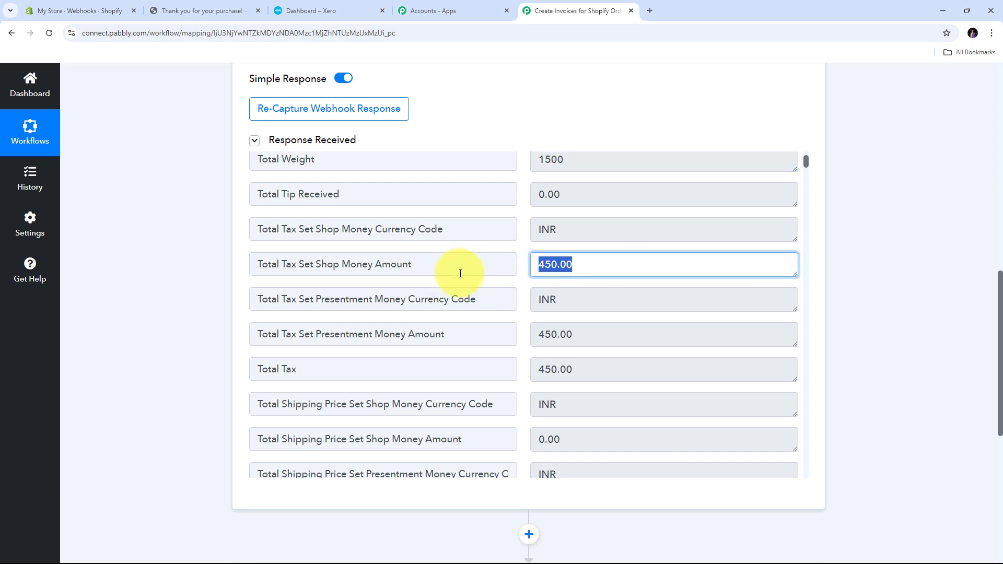
pyautogui.scroll(-4, 525, 274)
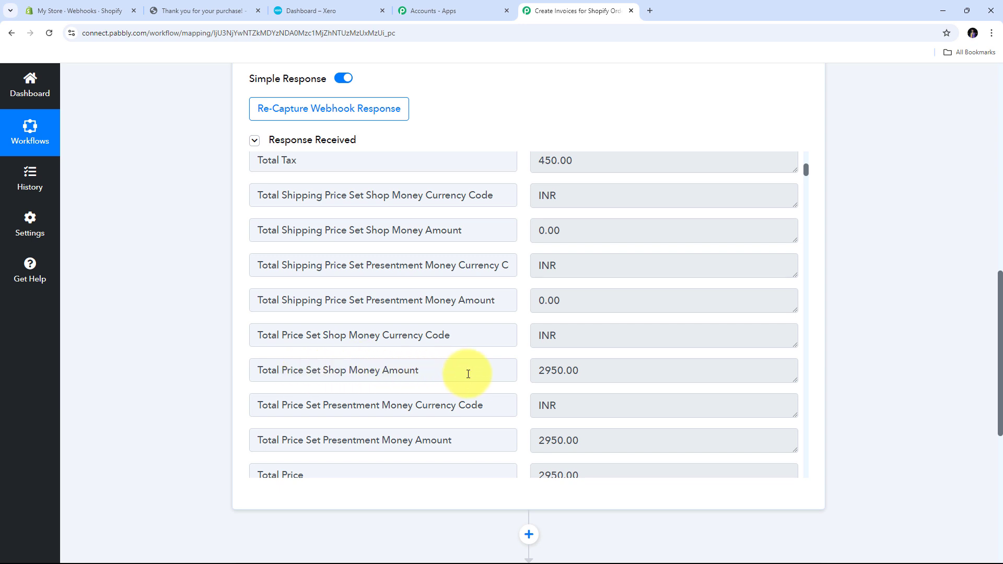
pyautogui.click(521, 382)
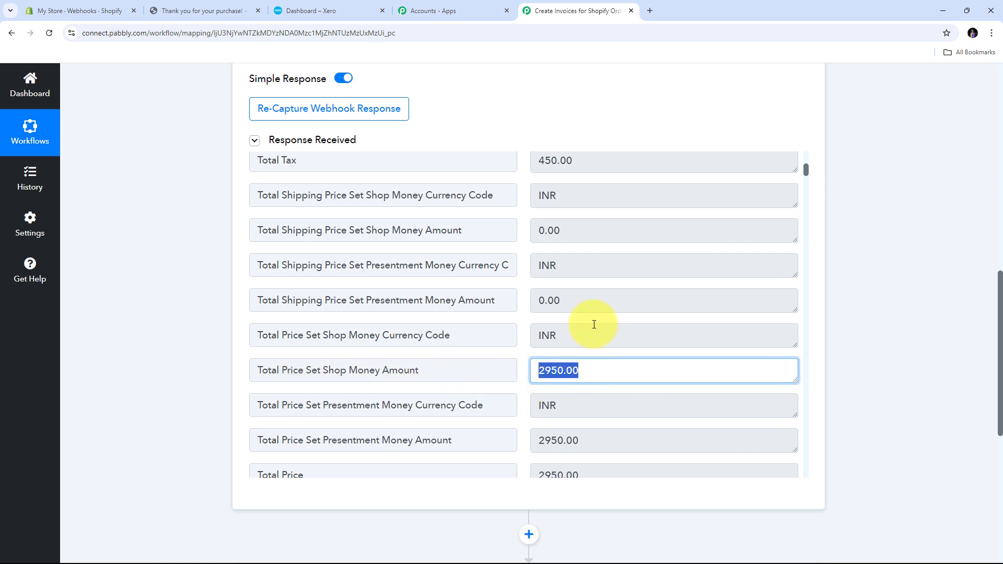
pyautogui.scroll(-5, 591, 319)
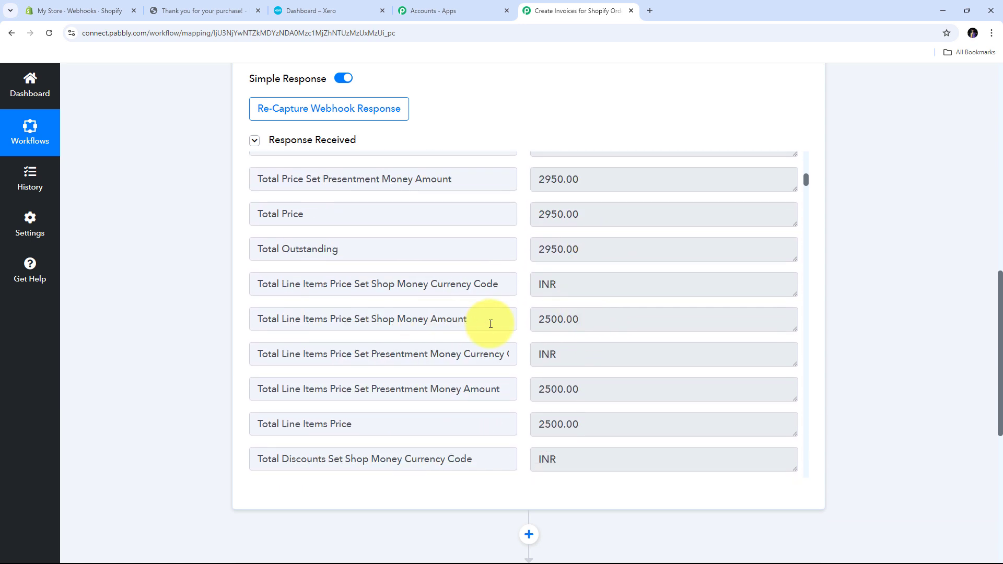
# Step: Review the captured line item fields, including the 2500.00 item price
pyautogui.moveTo(579, 320); pyautogui.dragTo(479, 324)
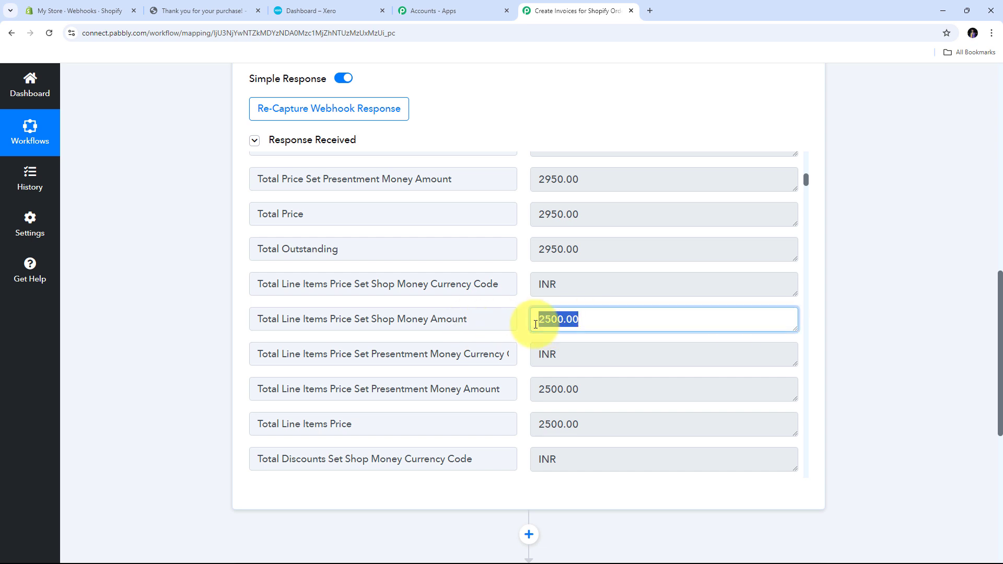
pyautogui.scroll(-10, 577, 324)
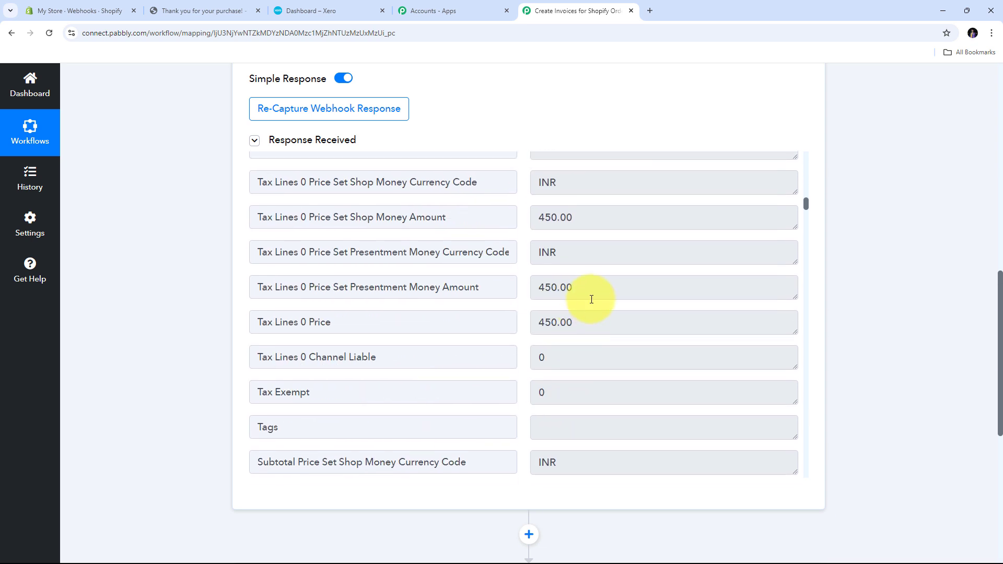
pyautogui.moveTo(591, 295); pyautogui.dragTo(495, 280)
pyautogui.scroll(-3, 486, 281)
pyautogui.scroll(-10, 510, 279)
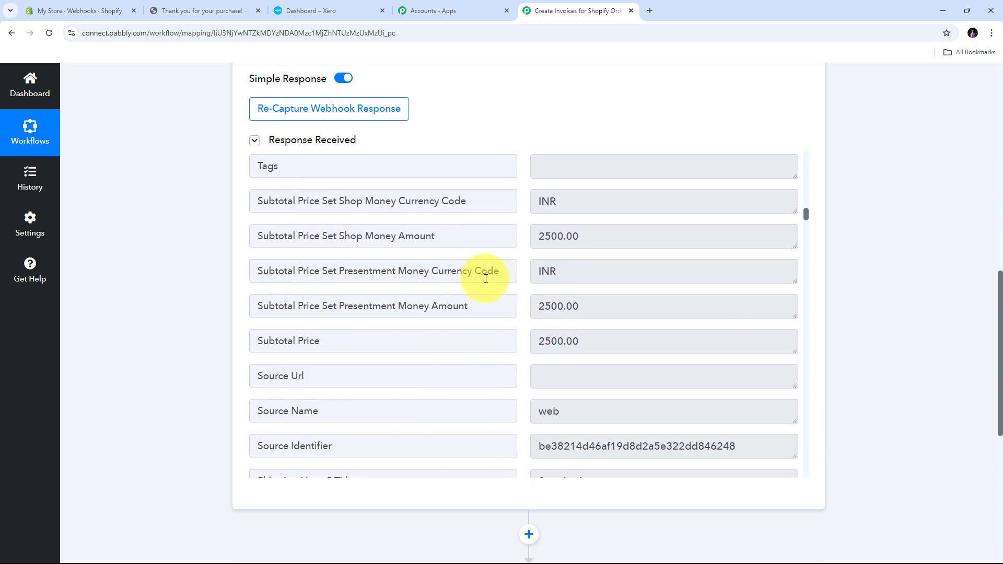
pyautogui.scroll(-3, 510, 275)
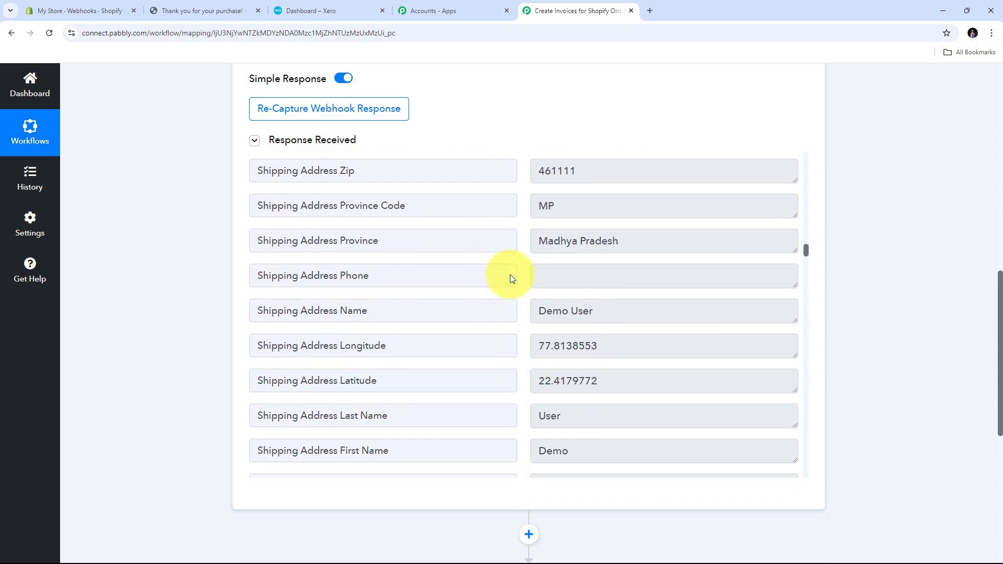
pyautogui.scroll(2, 510, 277)
pyautogui.moveTo(536, 276); pyautogui.dragTo(620, 262)
pyautogui.scroll(-1, 408, 247)
pyautogui.moveTo(555, 258); pyautogui.dragTo(455, 280)
pyautogui.scroll(-1, 667, 300)
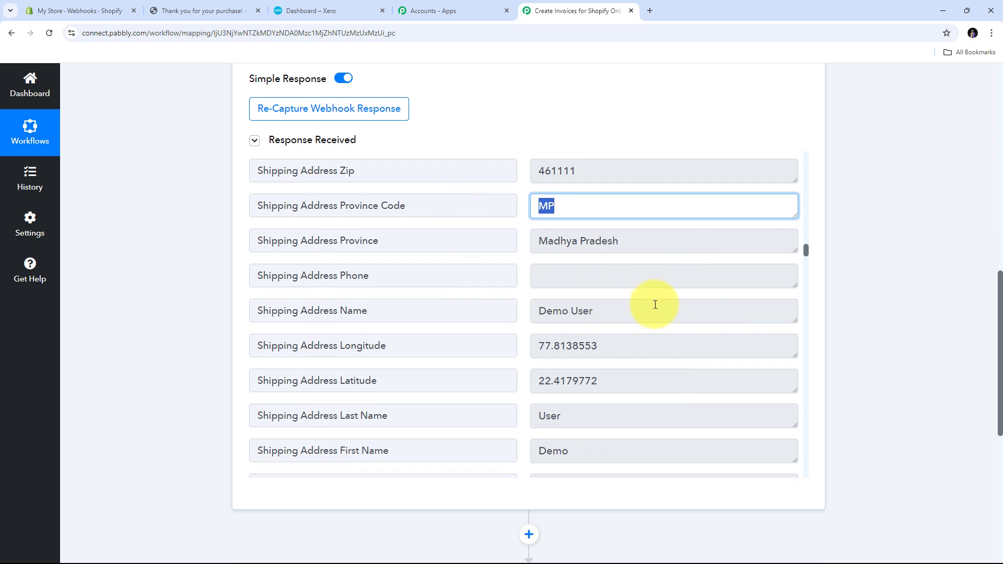
pyautogui.moveTo(651, 303); pyautogui.dragTo(496, 309)
pyautogui.scroll(-2, 556, 286)
pyautogui.scroll(-2, 555, 286)
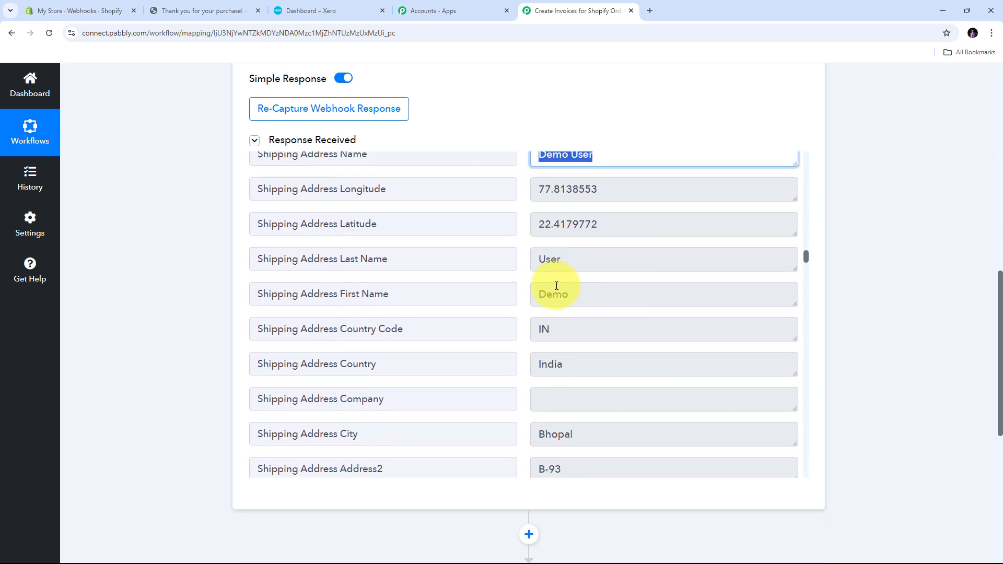
pyautogui.moveTo(601, 294); pyautogui.dragTo(477, 292)
pyautogui.moveTo(611, 254); pyautogui.dragTo(470, 260)
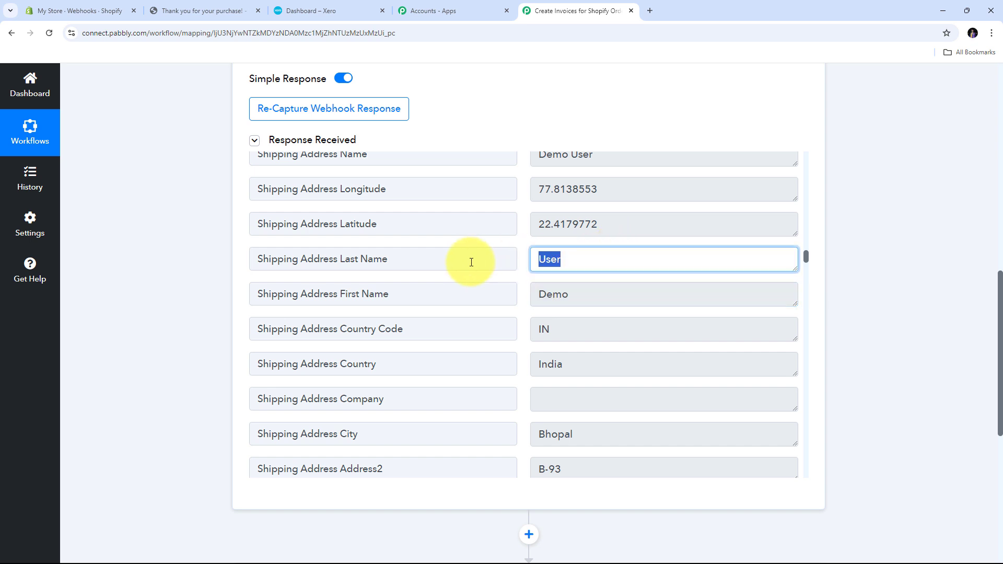
pyautogui.scroll(-3, 497, 259)
# Step: Check the captured shipping city, country India and INR presentment currency
pyautogui.moveTo(641, 319); pyautogui.dragTo(486, 329)
pyautogui.moveTo(611, 260); pyautogui.dragTo(495, 260)
pyautogui.scroll(-1, 494, 260)
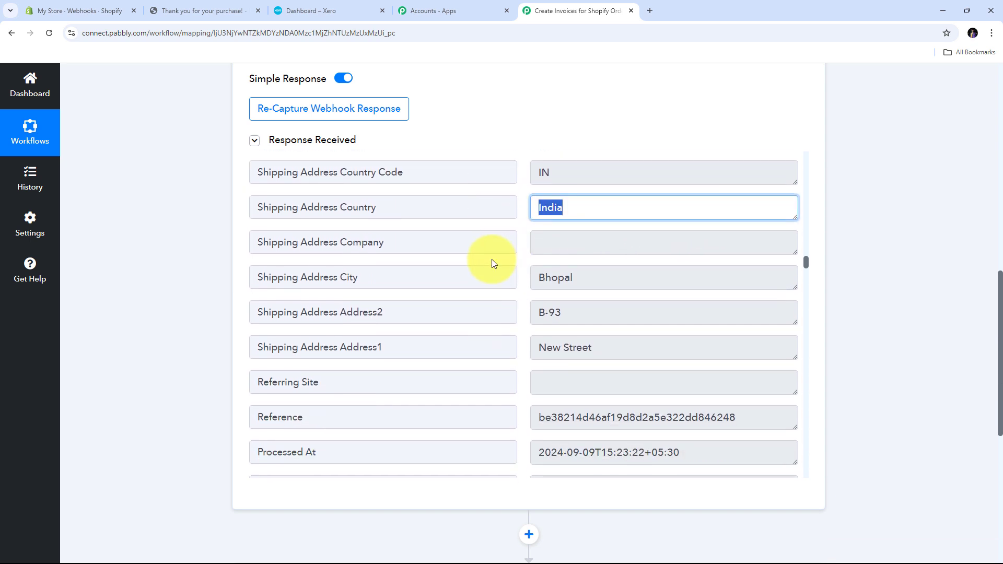
pyautogui.moveTo(634, 310); pyautogui.dragTo(472, 308)
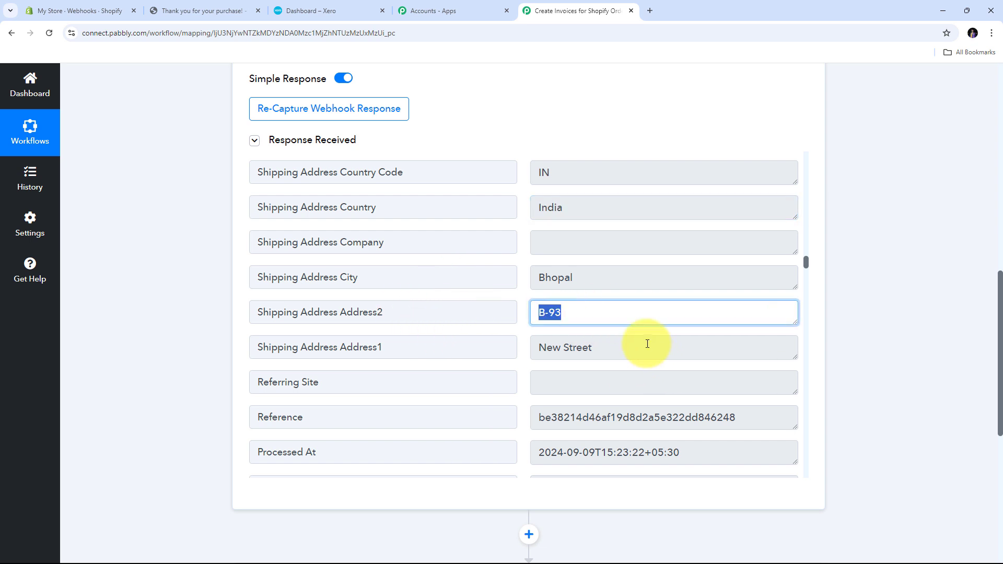
pyautogui.moveTo(647, 342); pyautogui.dragTo(486, 343)
pyautogui.scroll(-4, 523, 293)
pyautogui.moveTo(616, 280); pyautogui.dragTo(484, 285)
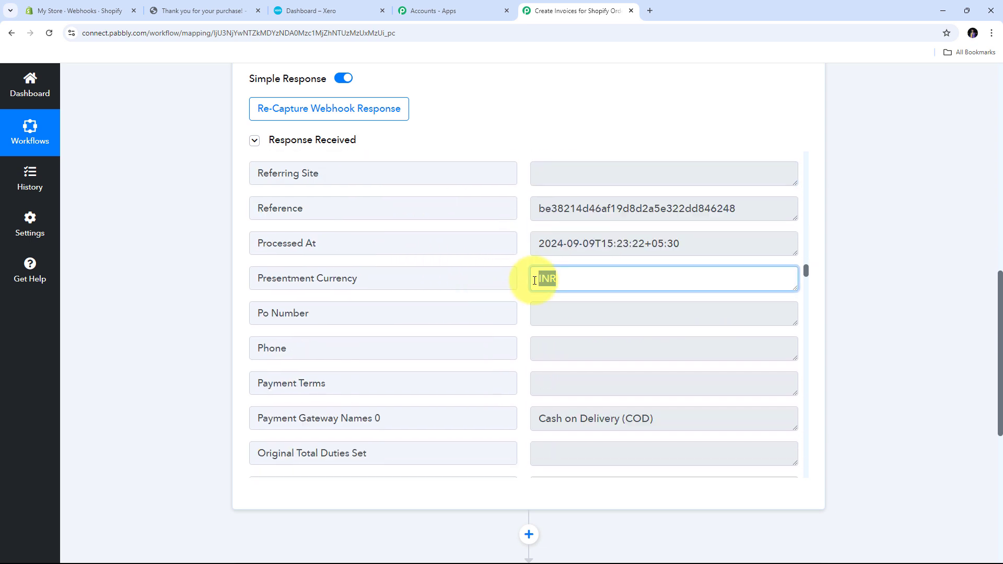
pyautogui.moveTo(578, 282); pyautogui.dragTo(430, 278)
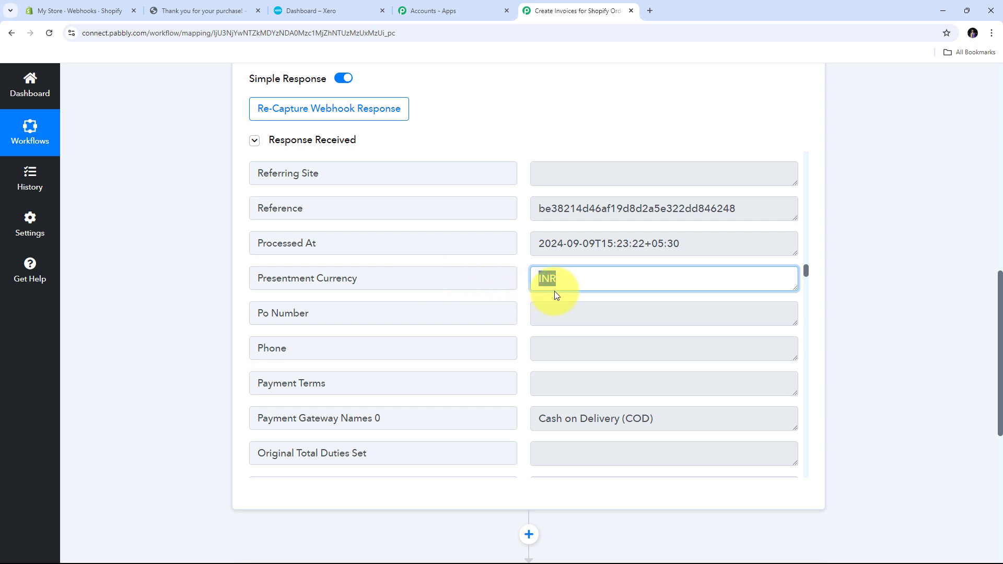
pyautogui.scroll(-2, 555, 293)
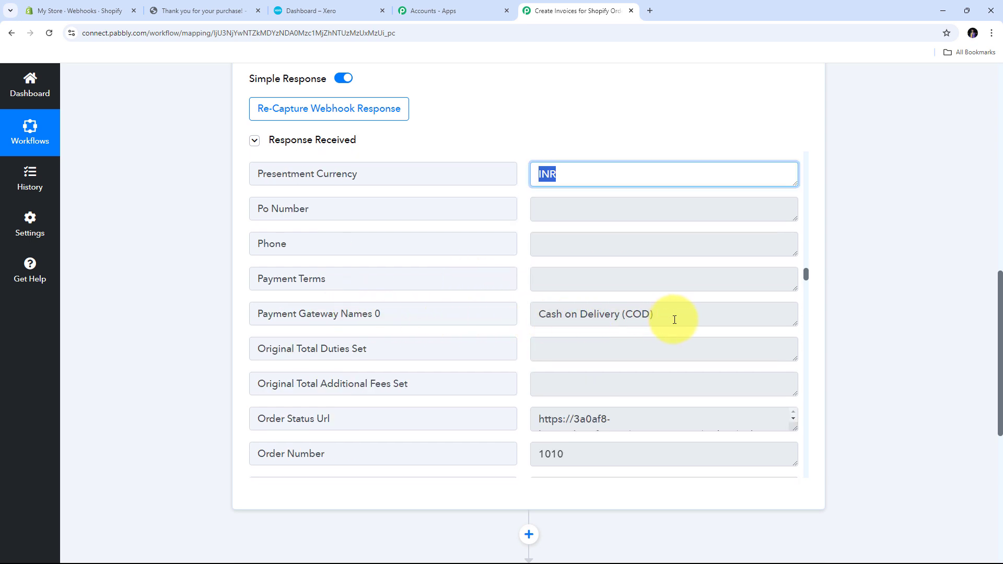
# Step: Review the remaining response fields down to the next action step
pyautogui.moveTo(674, 320); pyautogui.dragTo(425, 315)
pyautogui.scroll(-4, 559, 294)
pyautogui.scroll(1, 567, 298)
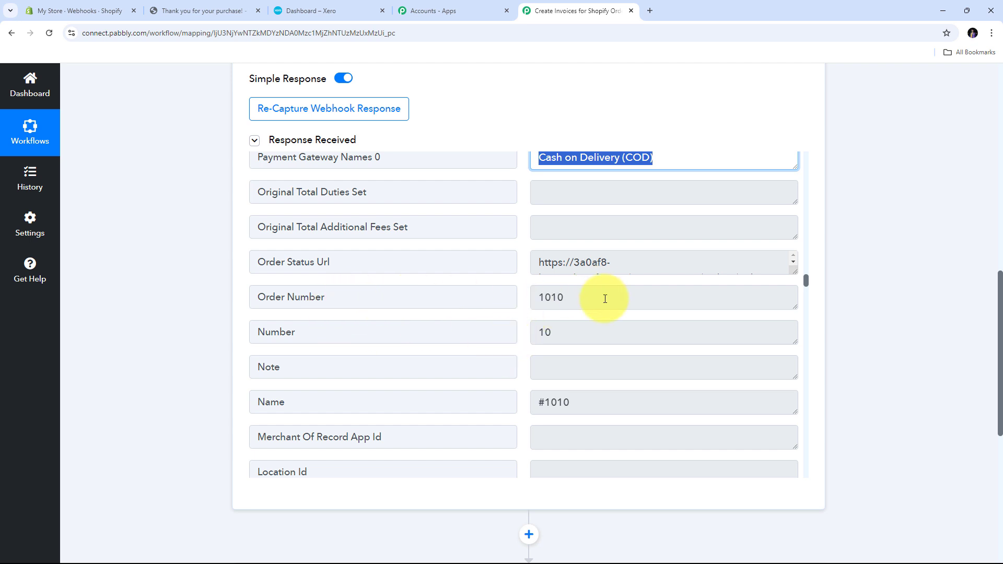
pyautogui.moveTo(605, 299); pyautogui.dragTo(475, 298)
pyautogui.scroll(-2, 553, 284)
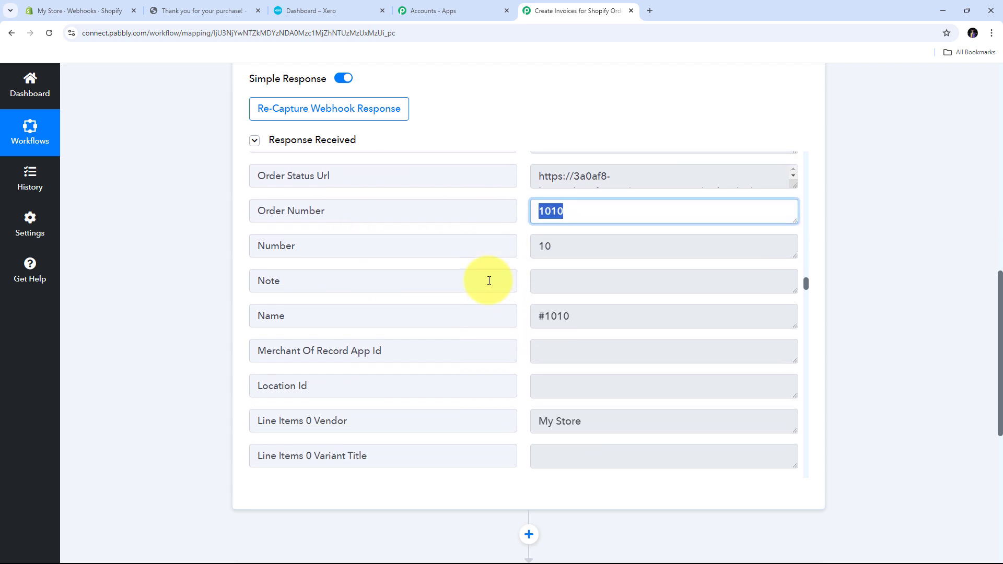
pyautogui.scroll(-5, 489, 281)
pyautogui.moveTo(572, 301); pyautogui.dragTo(511, 302)
pyautogui.scroll(-5, 577, 303)
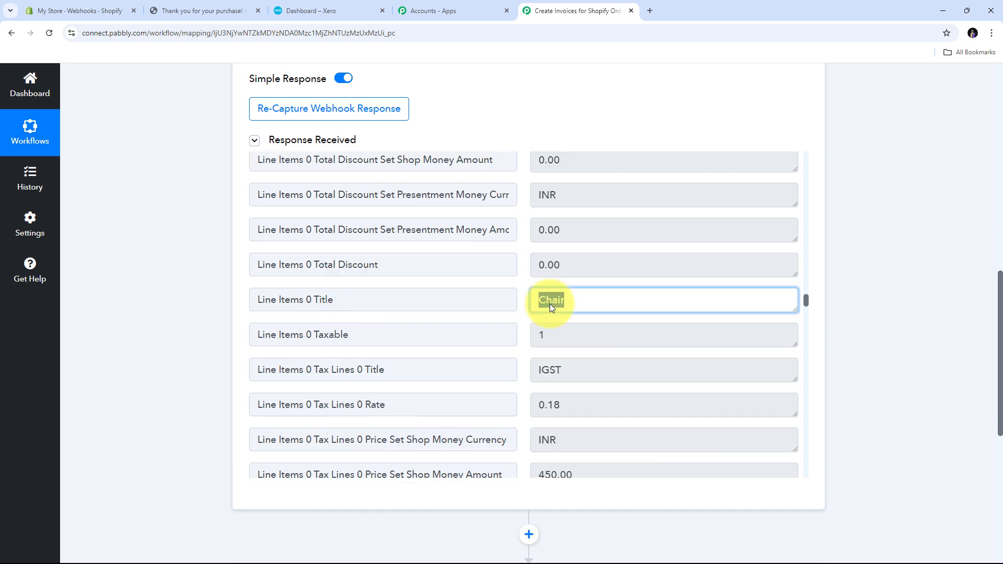
pyautogui.scroll(-8, 529, 312)
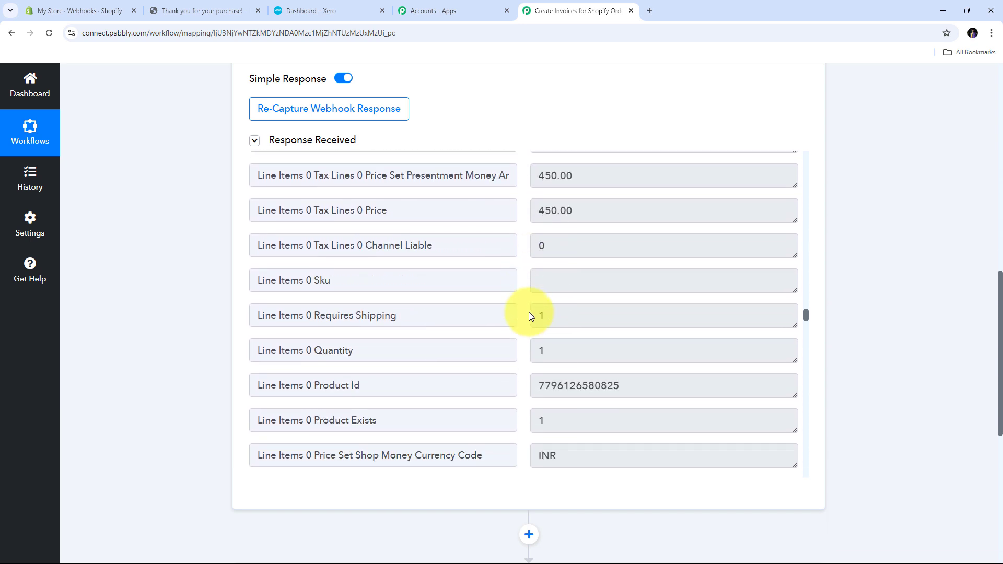
pyautogui.moveTo(634, 233); pyautogui.dragTo(510, 233)
pyautogui.scroll(1, 578, 231)
pyautogui.scroll(-4, 580, 232)
pyautogui.scroll(-6, 580, 232)
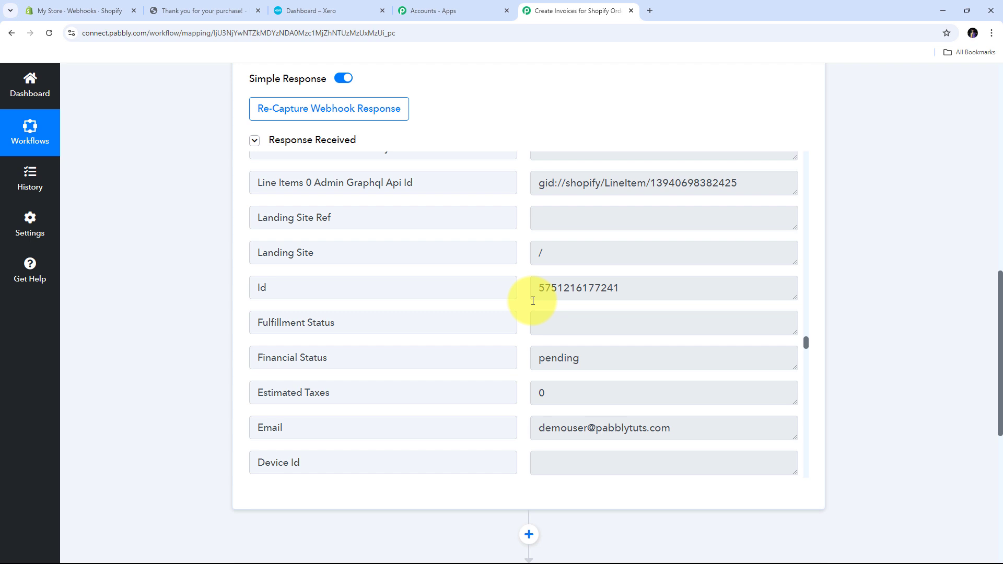
pyautogui.scroll(-5, 533, 301)
pyautogui.scroll(4, 513, 286)
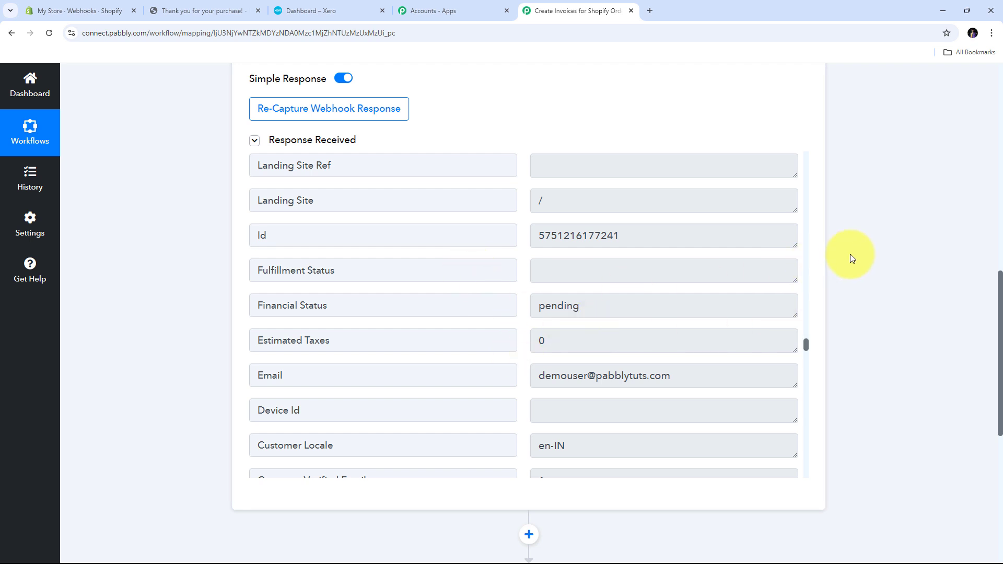
pyautogui.scroll(-4, 850, 254)
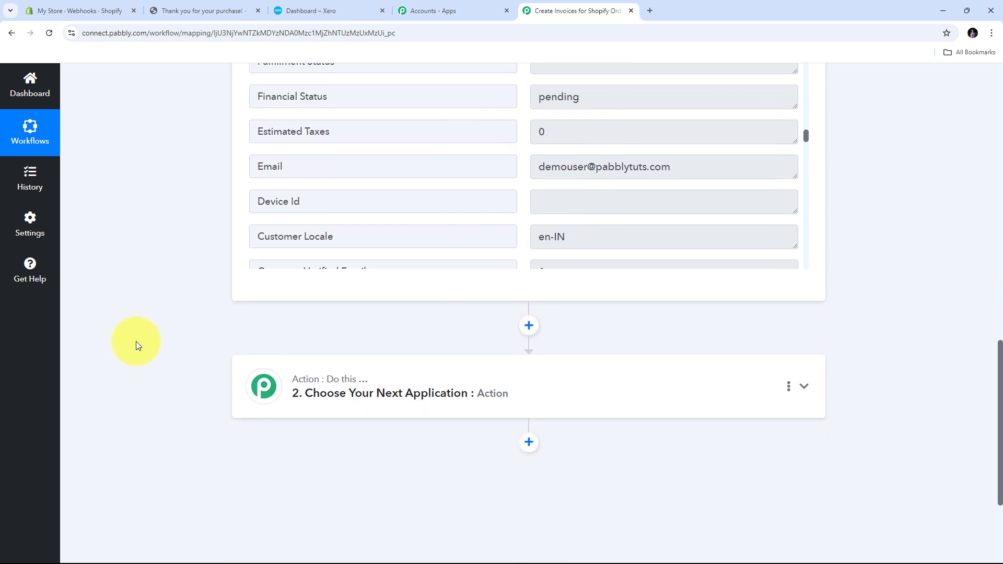
# Step: Search 'Xer', pick Xero as the action app and choose Create an Invoice
pyautogui.click(804, 388)
pyautogui.click(298, 290)
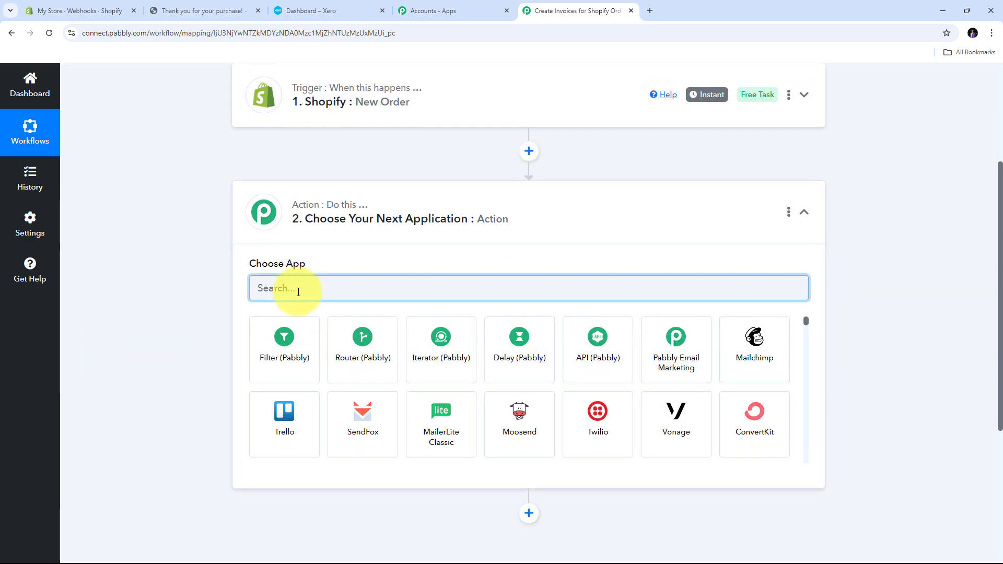
pyautogui.write('Xero')
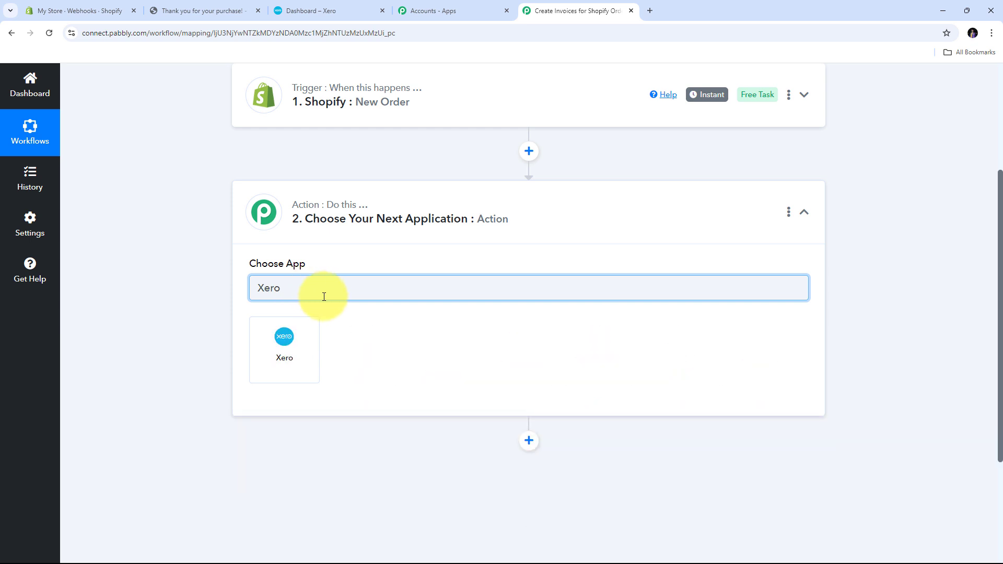
pyautogui.click(288, 345)
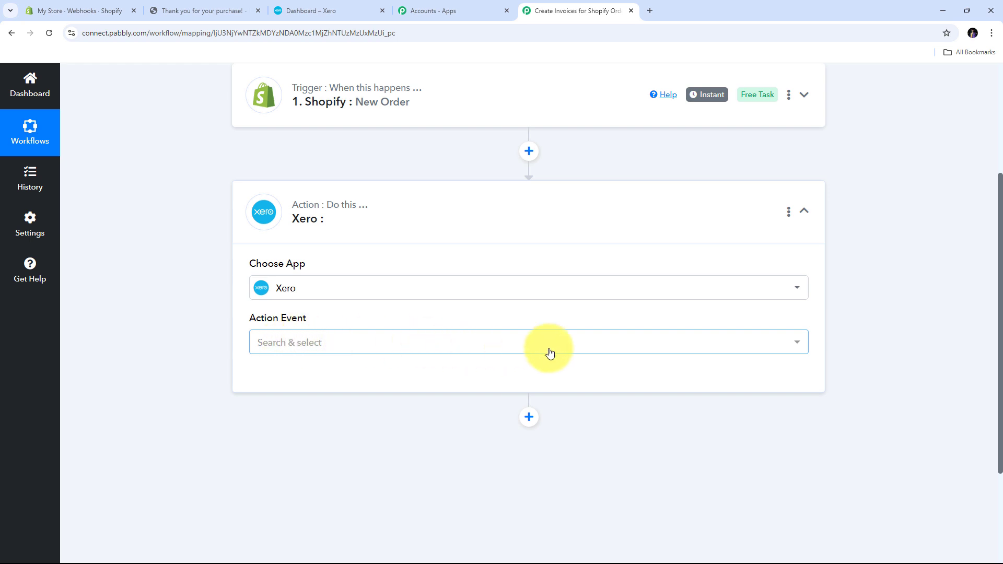
pyautogui.click(564, 342)
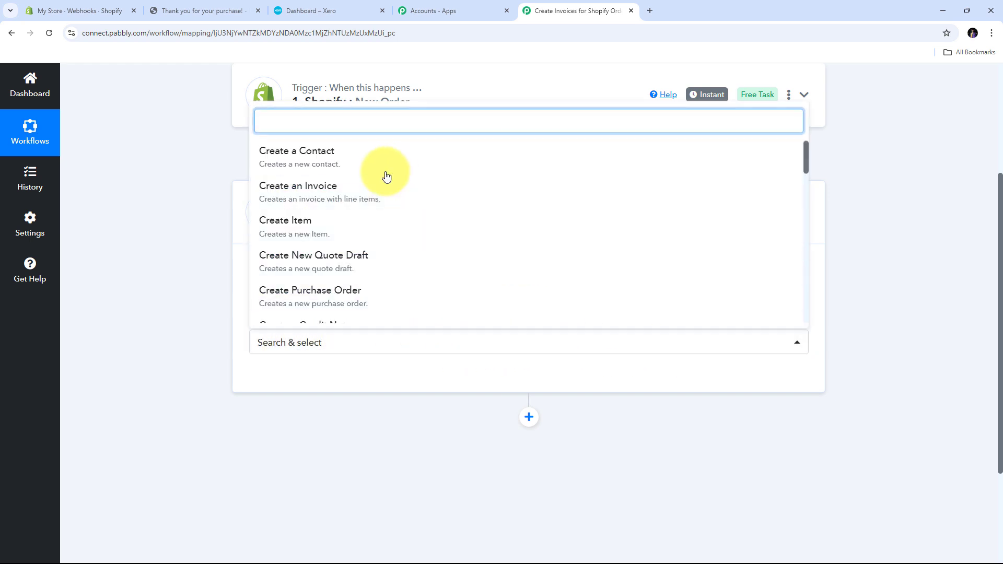
pyautogui.click(331, 197)
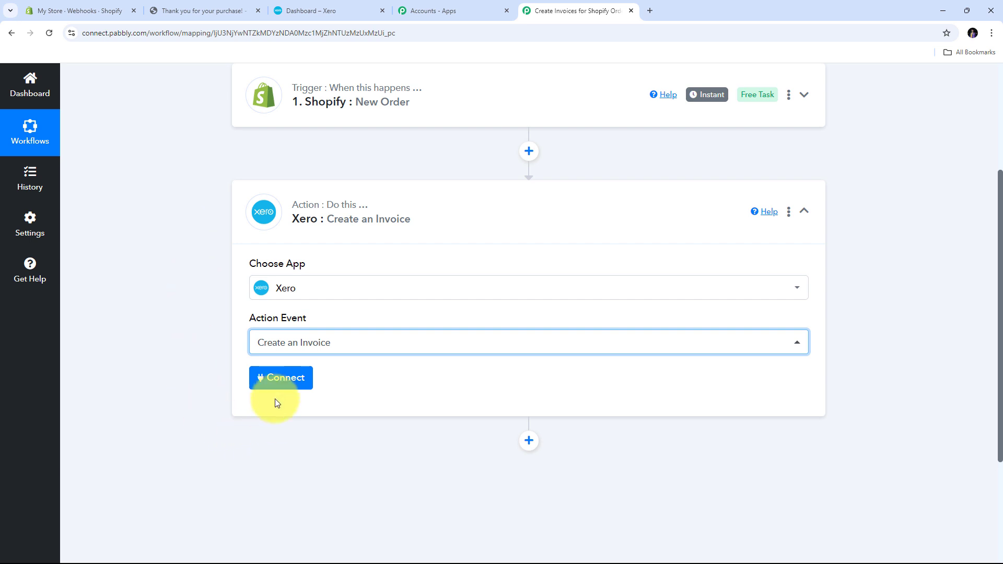
# Step: Add a new Xero connection and allow Pabbly Connect access to the organisation
pyautogui.click(290, 372)
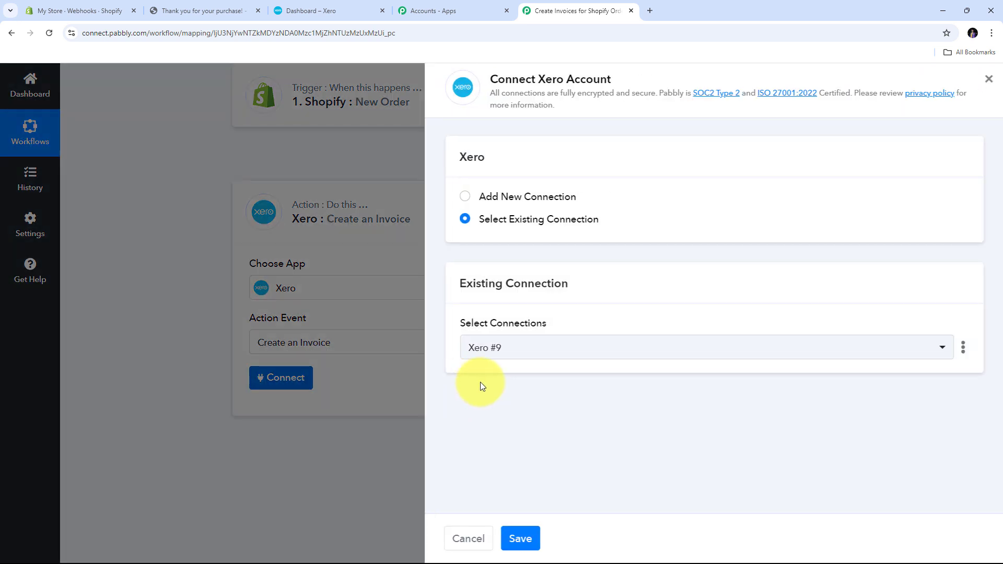
pyautogui.click(515, 202)
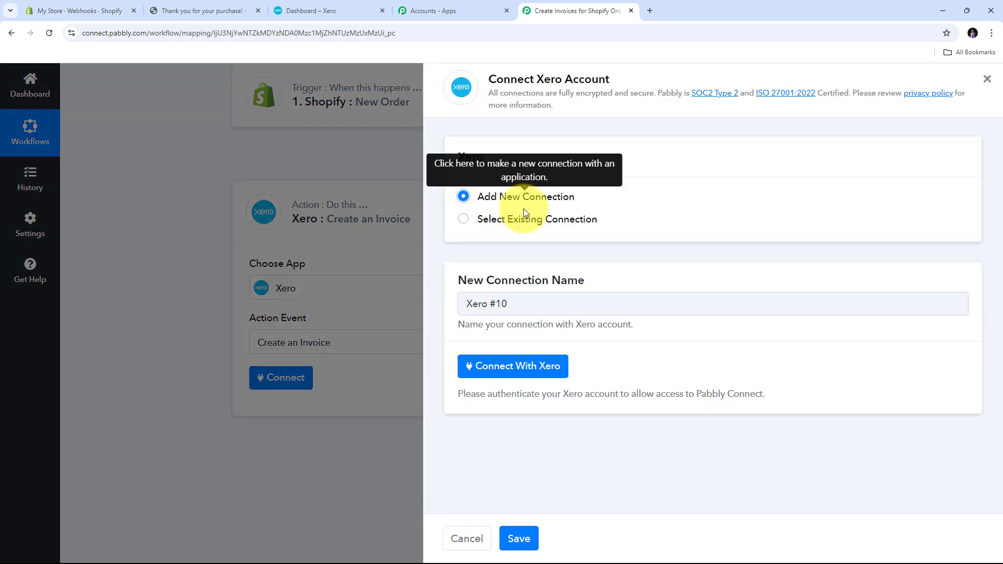
pyautogui.click(524, 368)
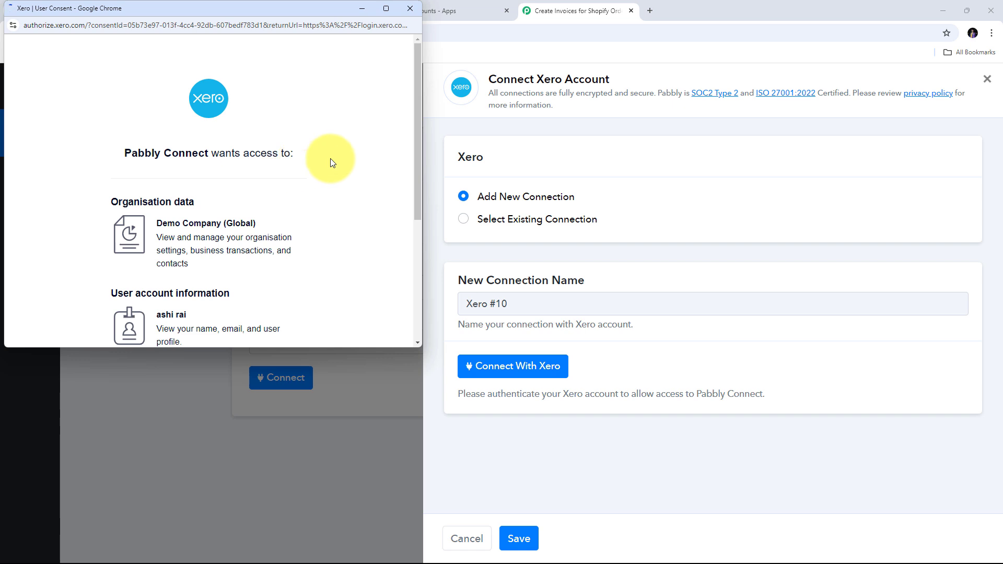
pyautogui.scroll(-4, 330, 158)
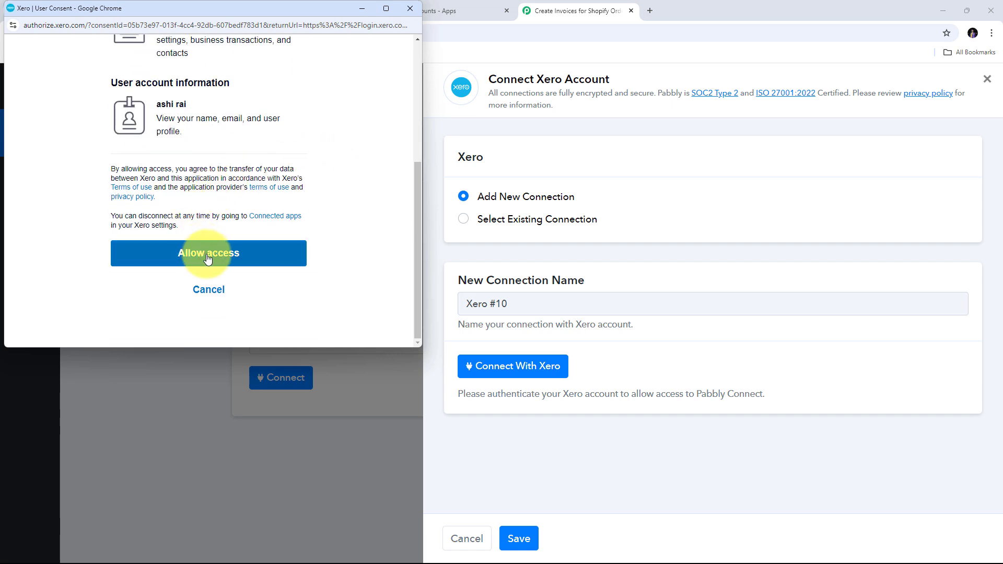
pyautogui.click(208, 257)
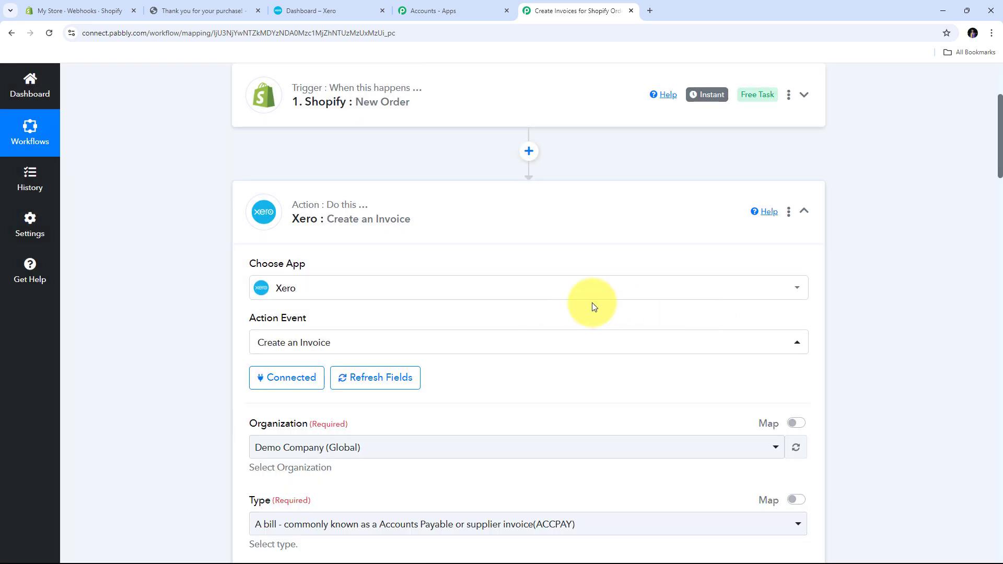
# Step: Select Demo Company (Global) as the Xero organisation
pyautogui.scroll(-3, 594, 303)
pyautogui.scroll(-13, 594, 308)
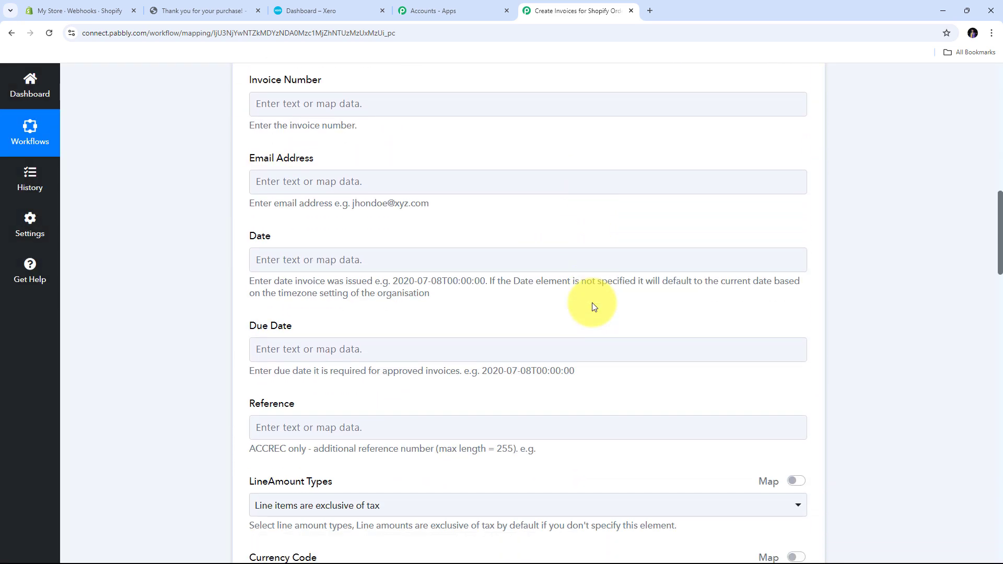
pyautogui.scroll(12, 593, 306)
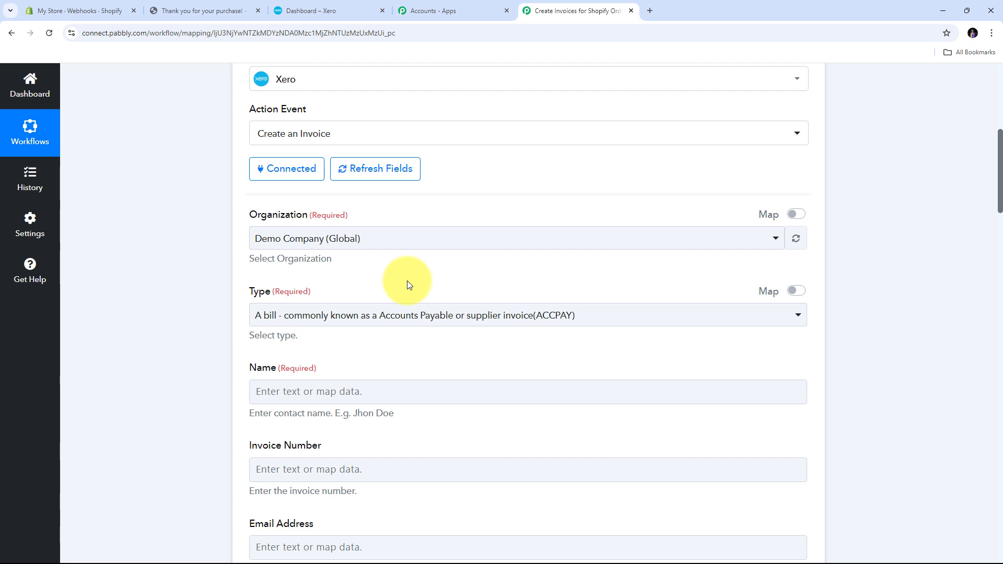
pyautogui.scroll(-1, 407, 282)
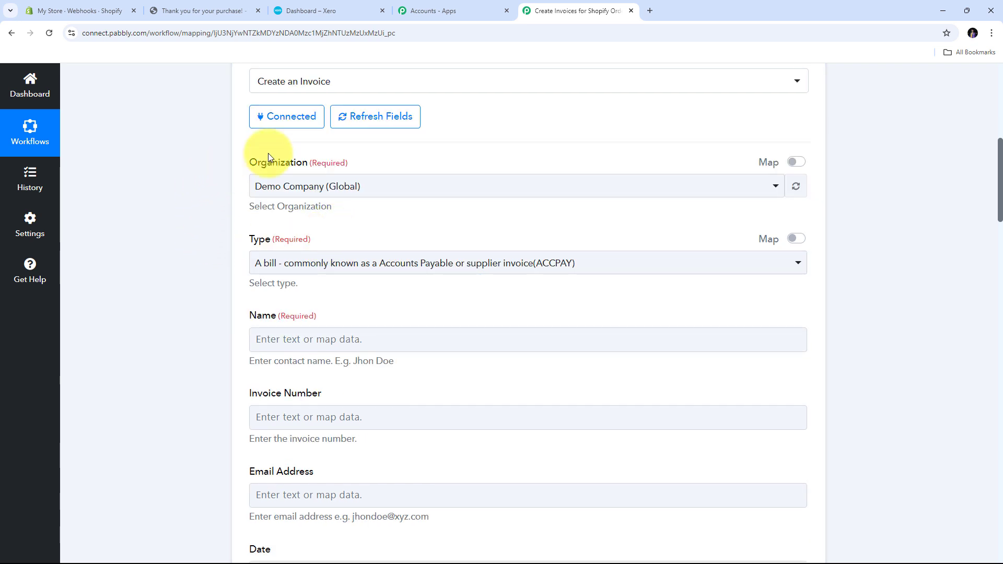
pyautogui.scroll(-5, 377, 241)
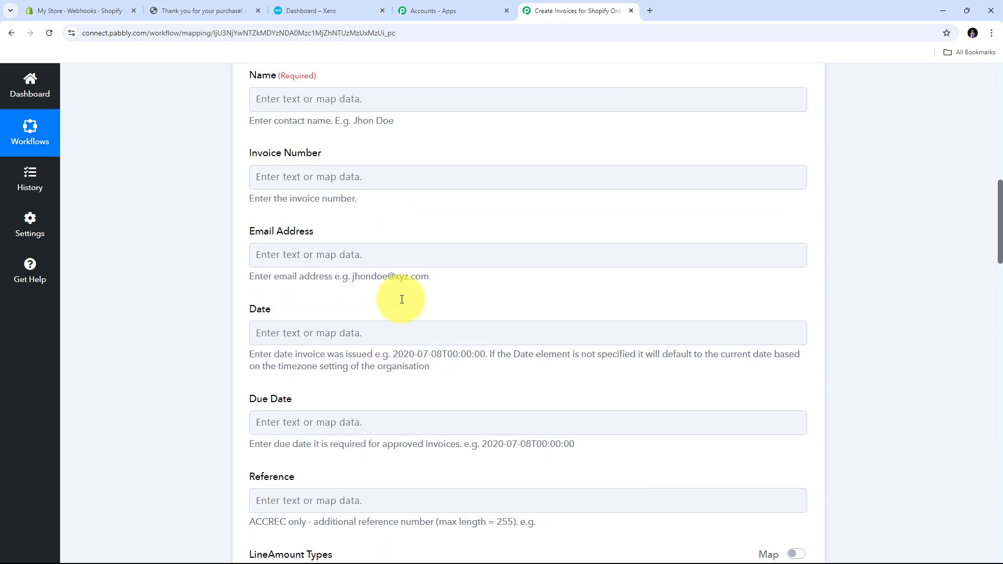
pyautogui.scroll(3, 401, 298)
pyautogui.scroll(1, 350, 224)
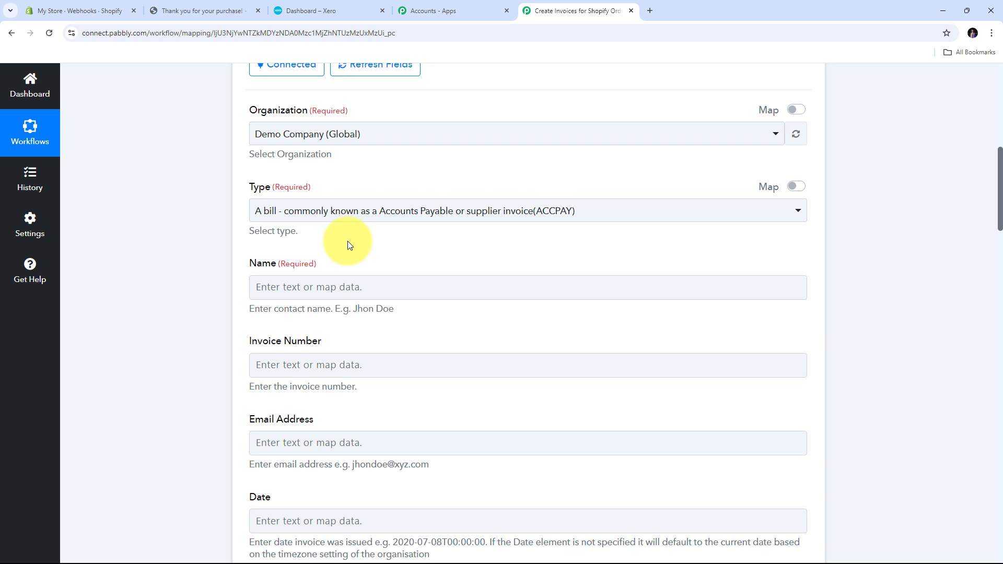
pyautogui.scroll(1, 347, 241)
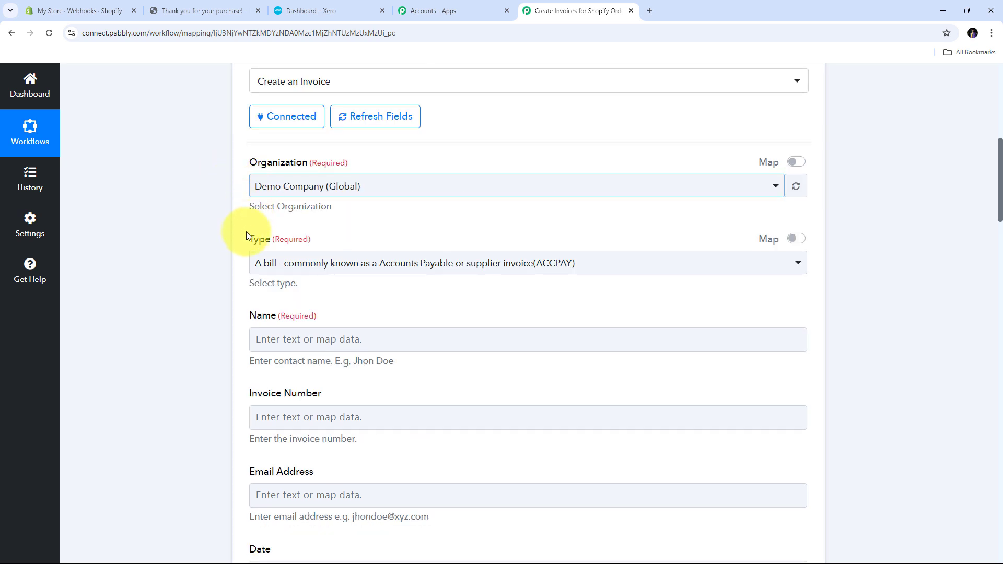
pyautogui.click(399, 187)
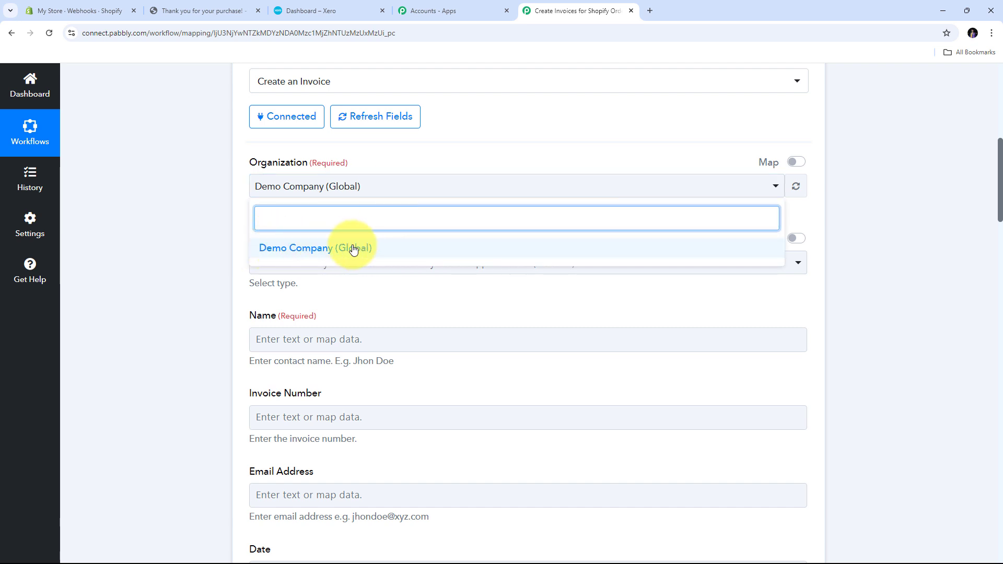
pyautogui.click(376, 248)
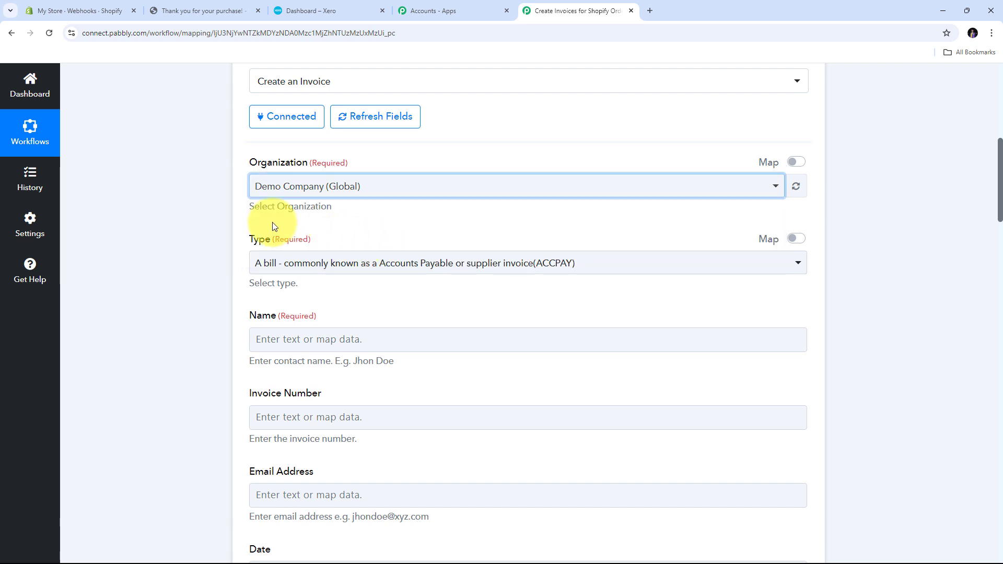
# Step: Set the invoice Type to a sales invoice (ACCREC) and review the fields below
pyautogui.scroll(-1, 259, 204)
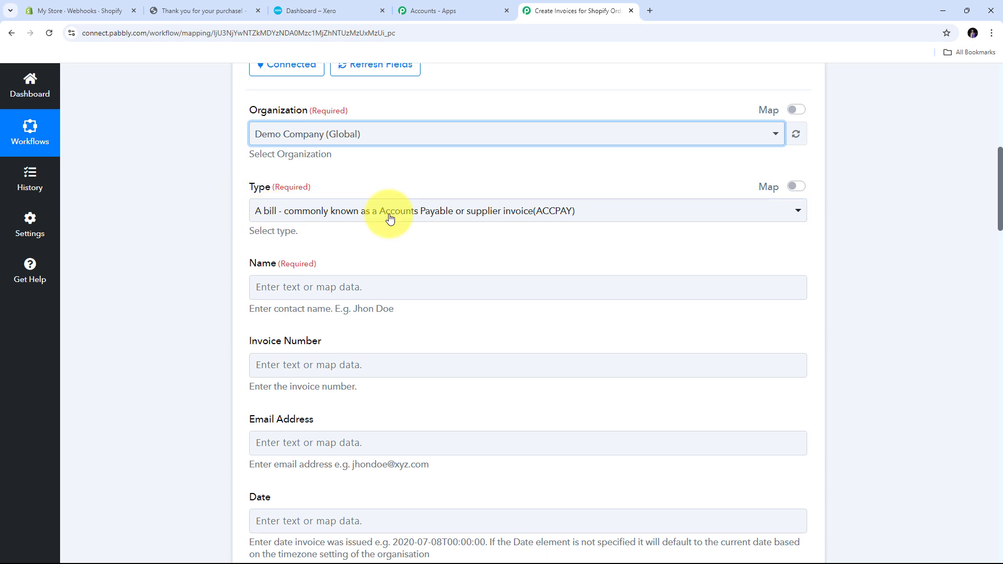
pyautogui.click(600, 209)
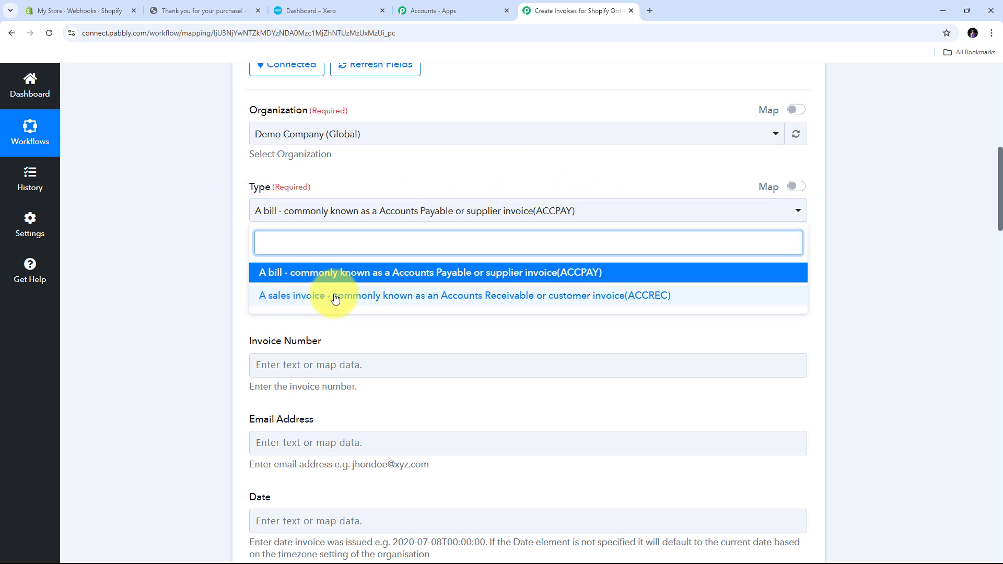
pyautogui.click(391, 296)
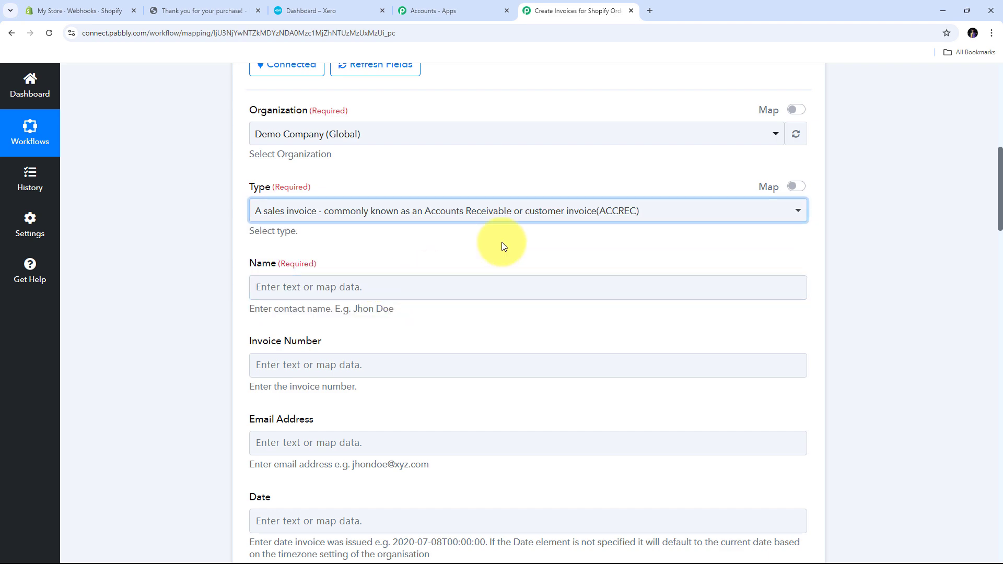
pyautogui.scroll(-6, 519, 249)
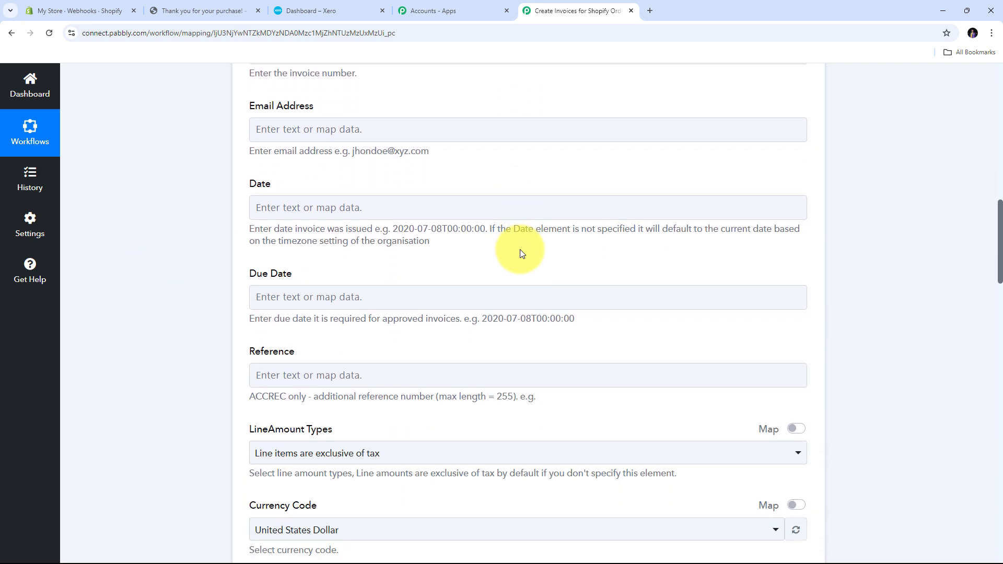
pyautogui.scroll(-3, 519, 254)
pyautogui.scroll(8, 520, 254)
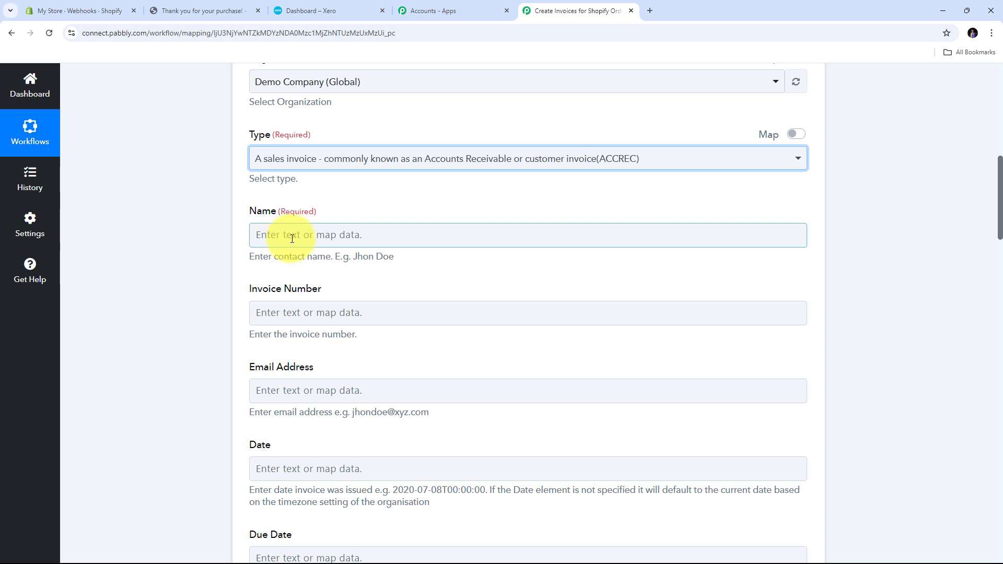
# Step: Map Name to Shopify's Shipping Address Name, leaving Invoice Number empty
pyautogui.click(293, 238)
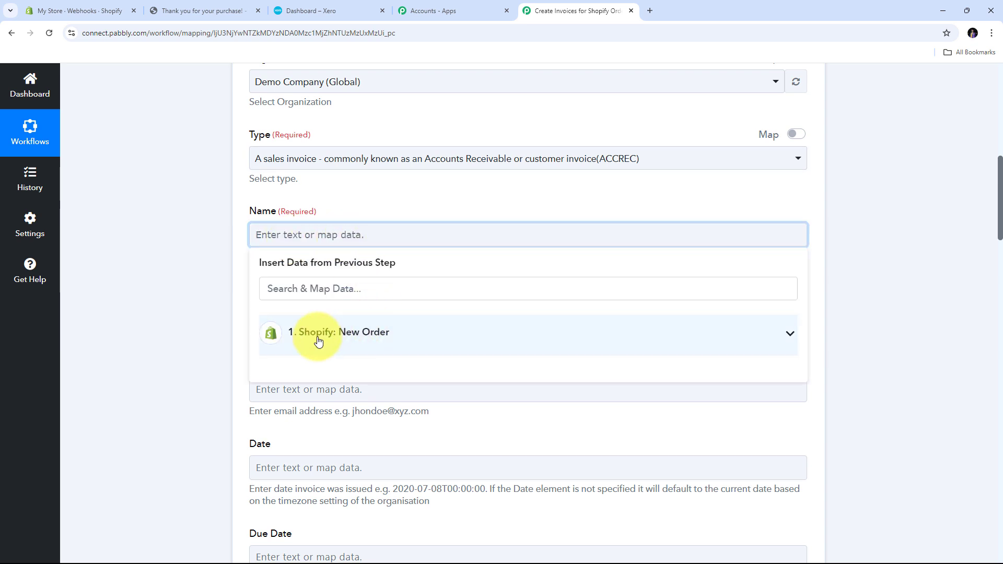
pyautogui.click(336, 341)
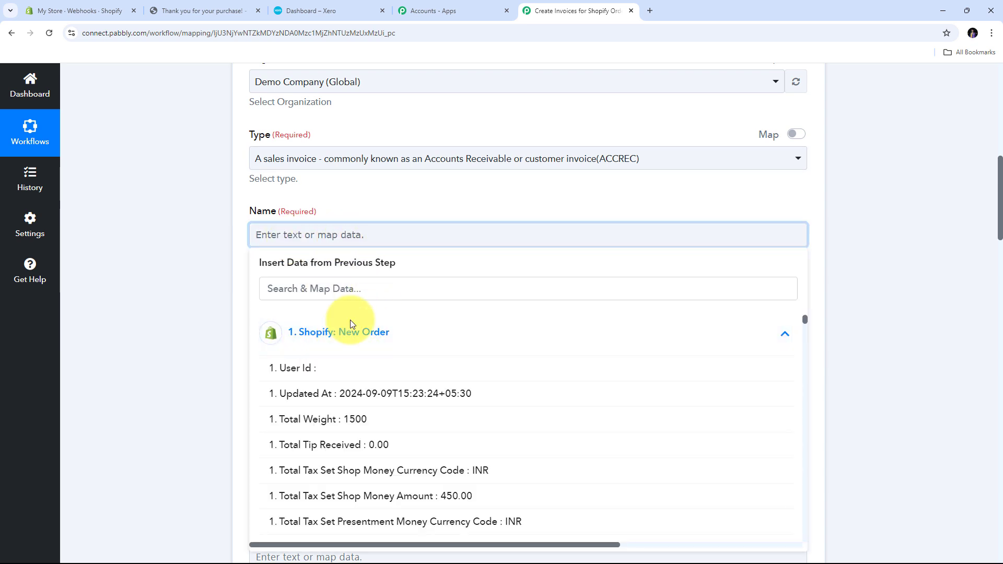
pyautogui.scroll(-4, 432, 324)
pyautogui.scroll(-15, 558, 361)
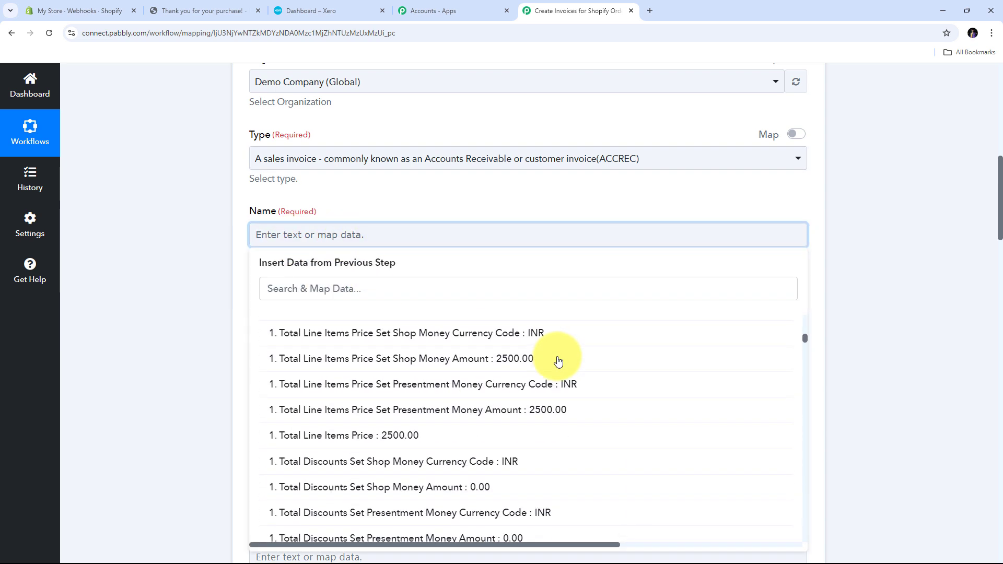
pyautogui.scroll(-10, 461, 371)
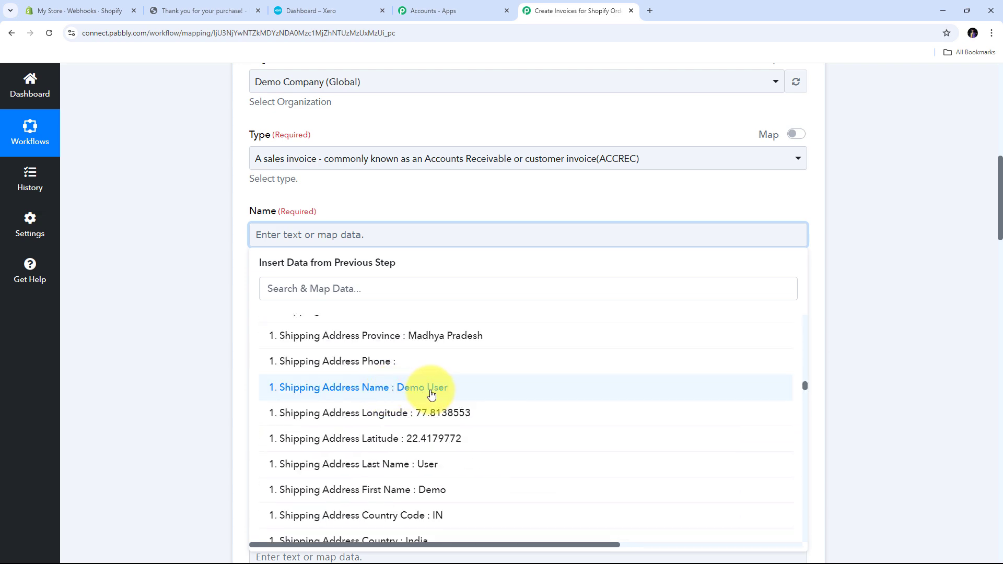
pyautogui.click(431, 395)
pyautogui.click(230, 251)
pyautogui.scroll(-1, 231, 251)
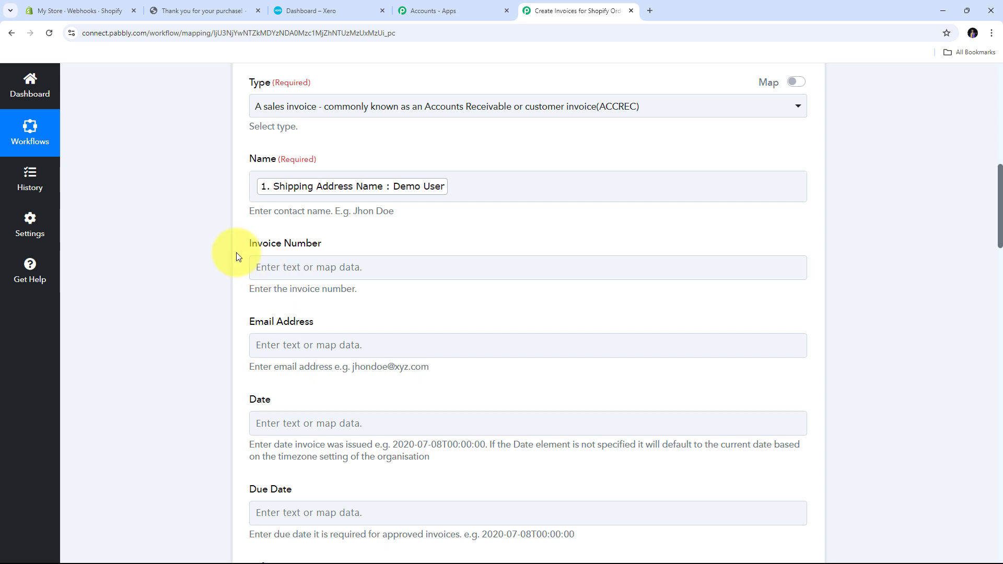
pyautogui.click(312, 261)
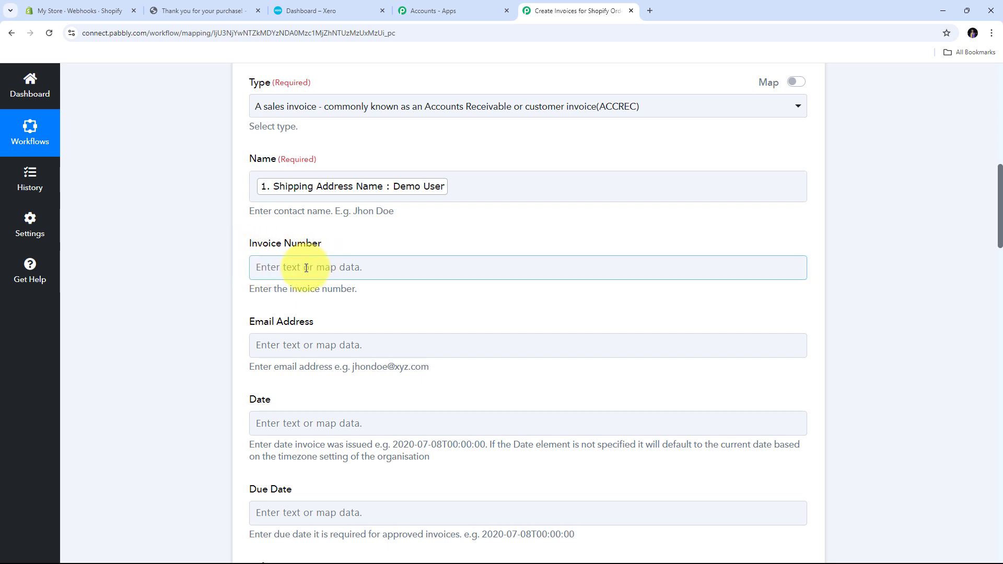
pyautogui.click(424, 248)
pyautogui.scroll(-2, 424, 247)
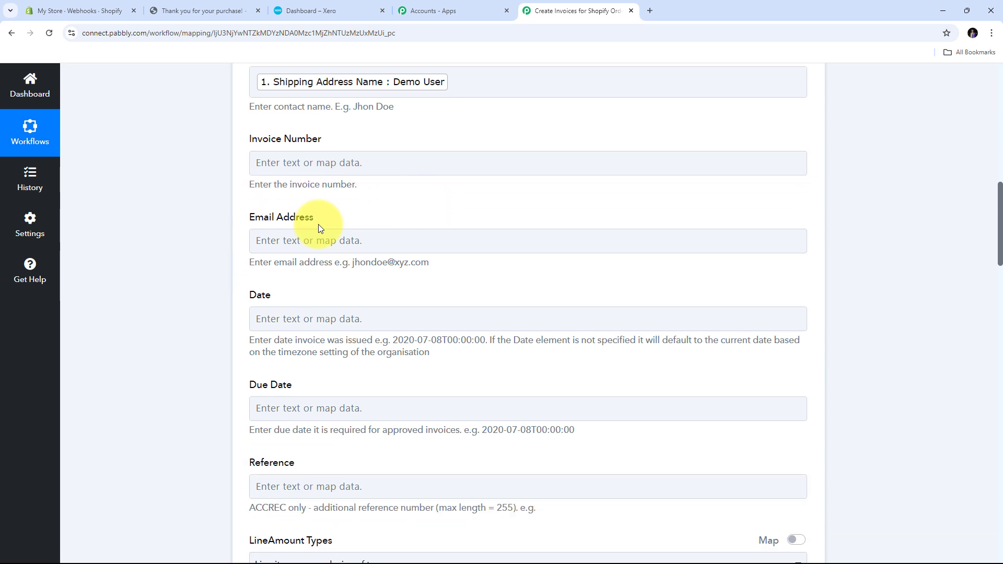
# Step: Map the invoice Email Address to the Shopify order's Email
pyautogui.click(261, 240)
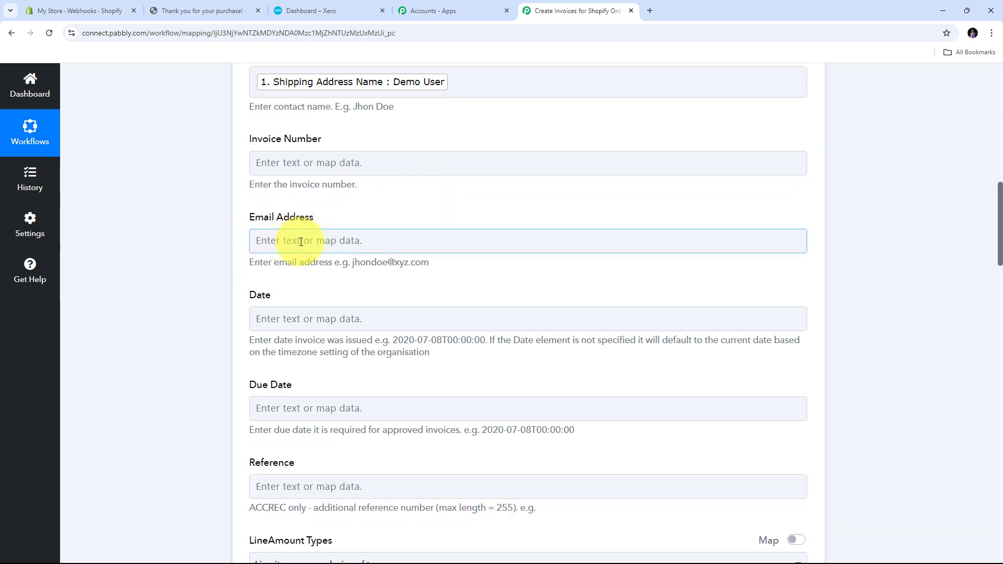
pyautogui.click(301, 241)
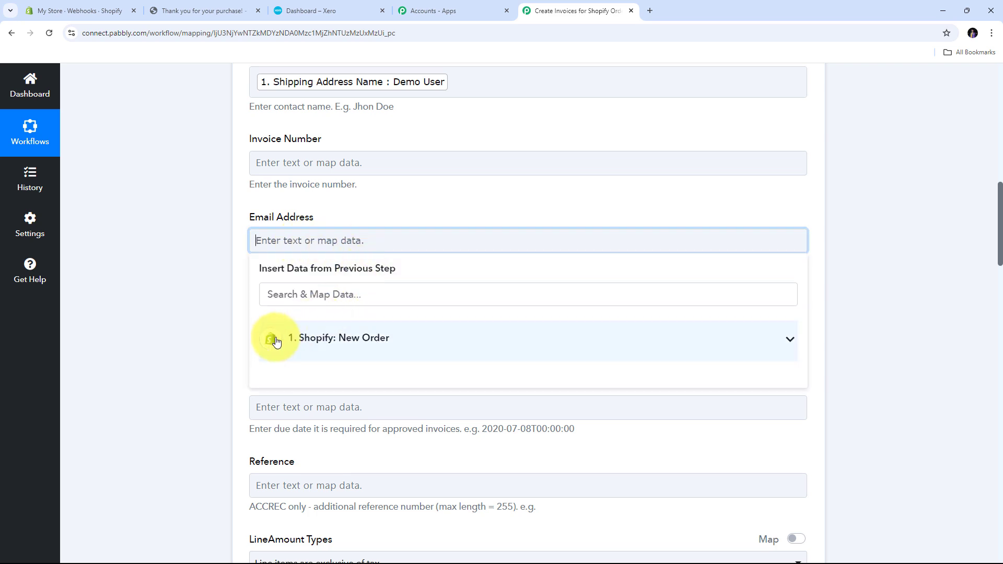
pyautogui.scroll(-10, 467, 358)
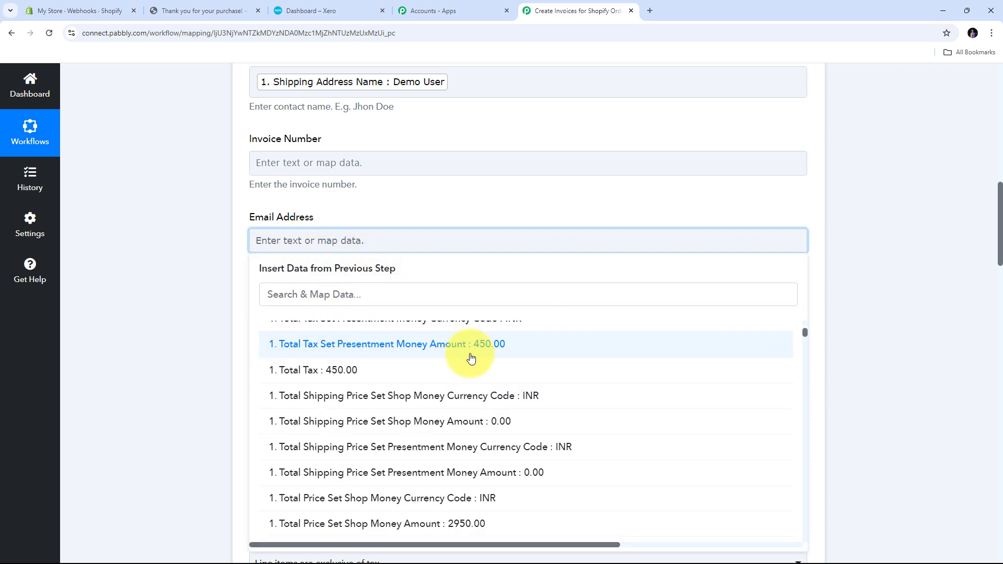
pyautogui.scroll(-10, 470, 358)
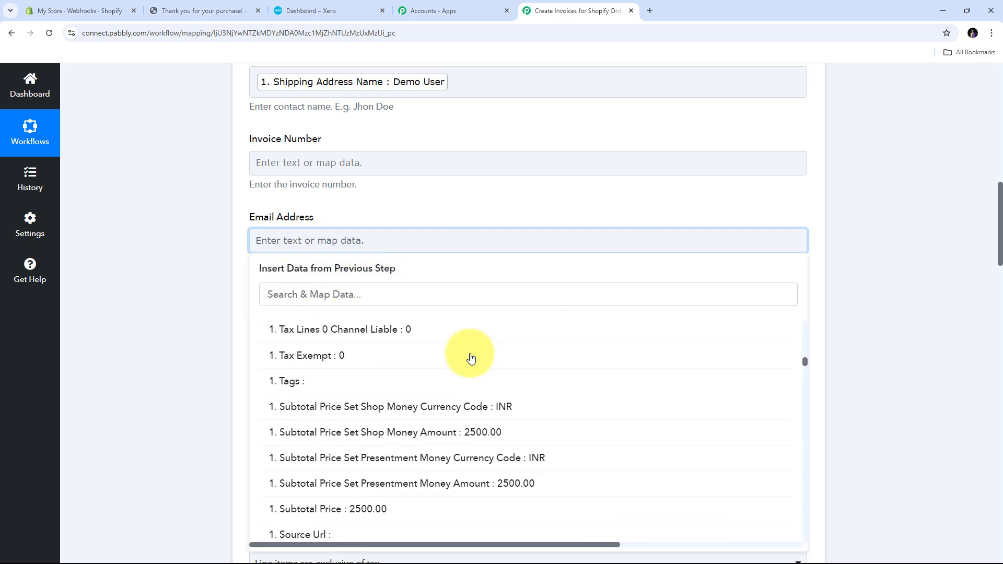
pyautogui.scroll(-10, 471, 359)
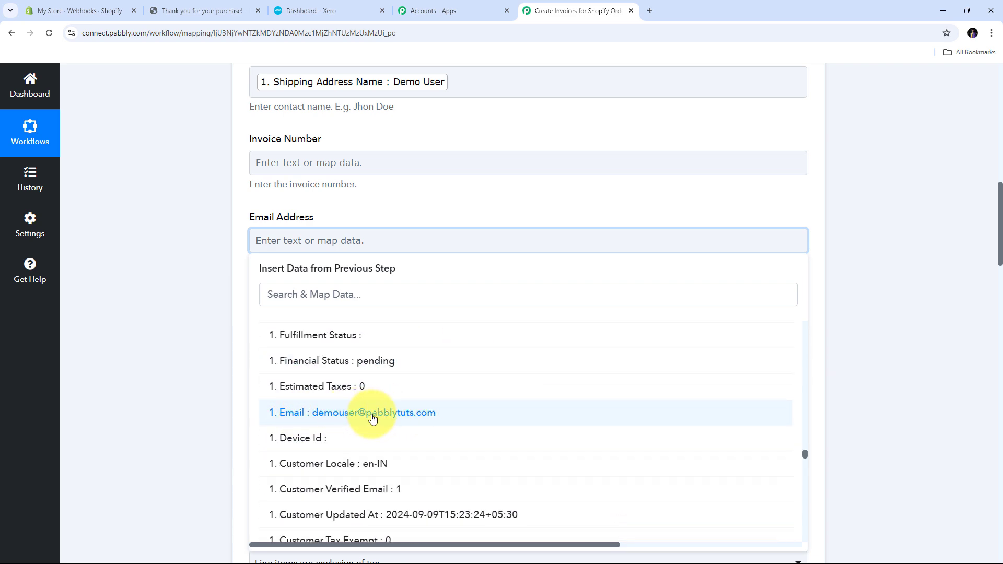
pyautogui.click(372, 418)
pyautogui.click(215, 226)
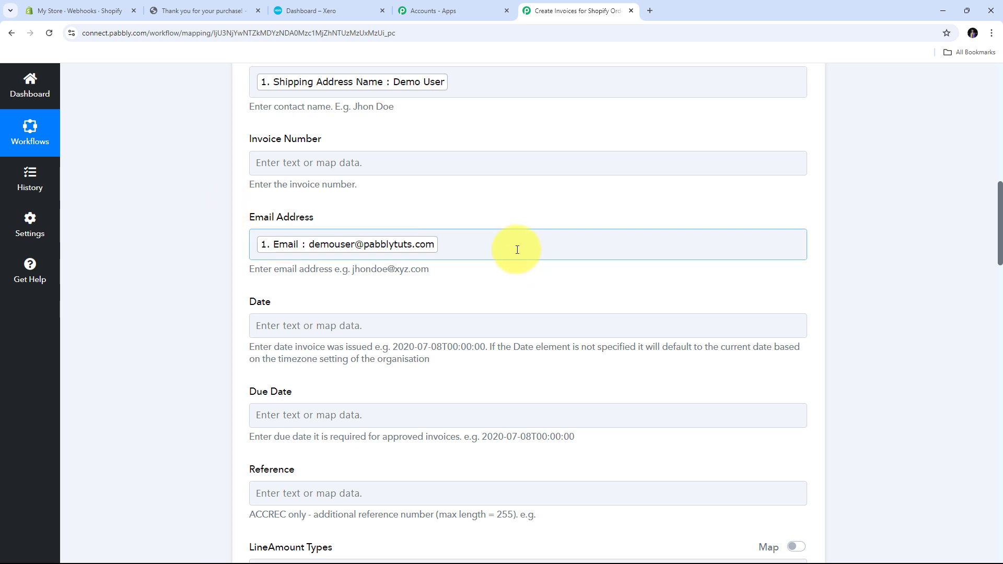
pyautogui.scroll(-2, 208, 219)
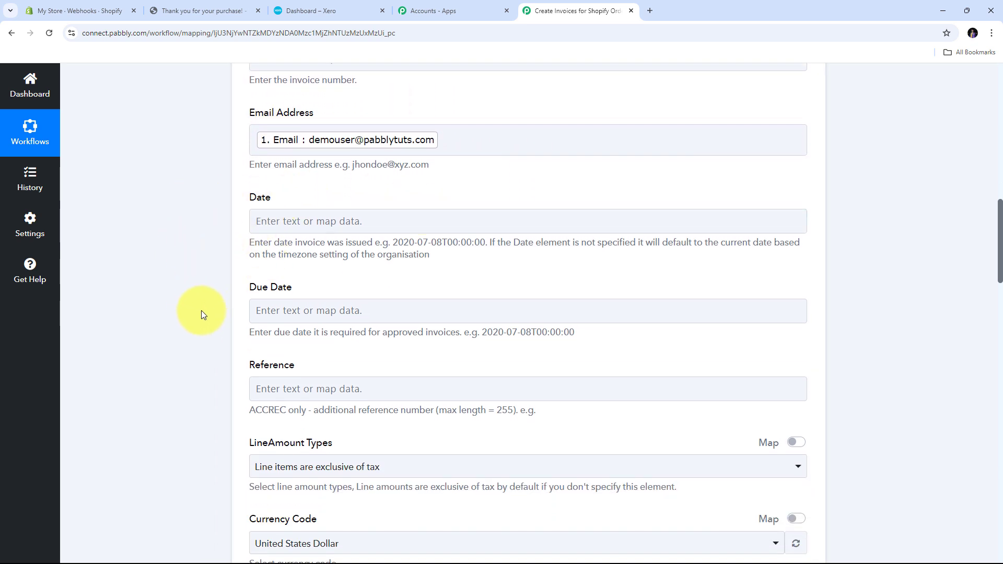
# Step: Map the invoice Date to the Shopify order's Created At
pyautogui.click(340, 305)
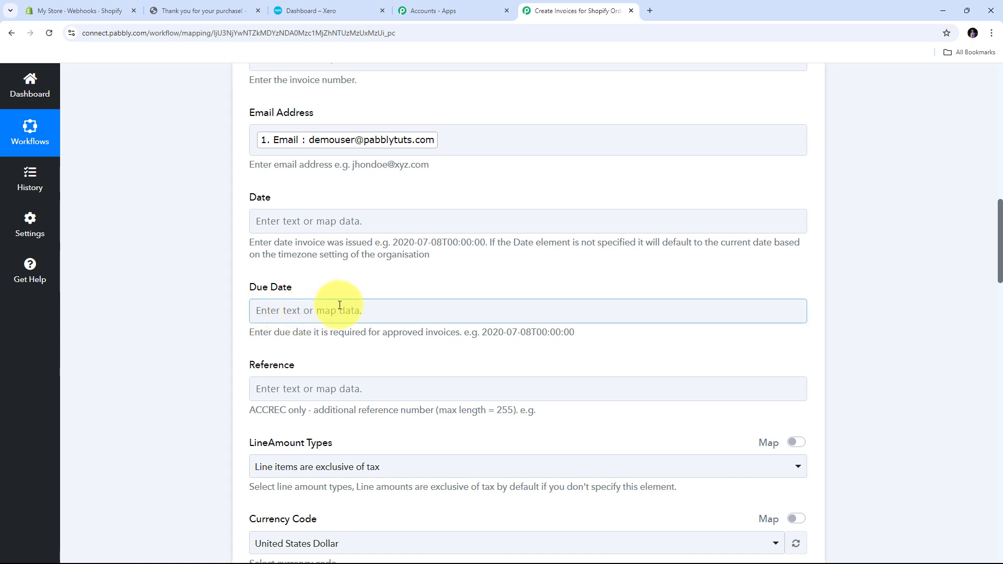
pyautogui.click(309, 220)
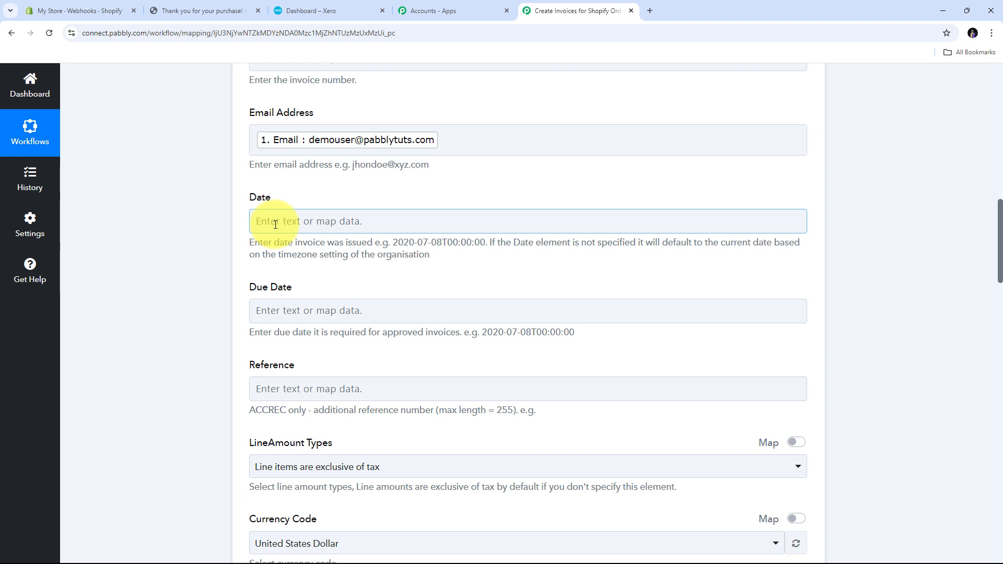
pyautogui.click(283, 221)
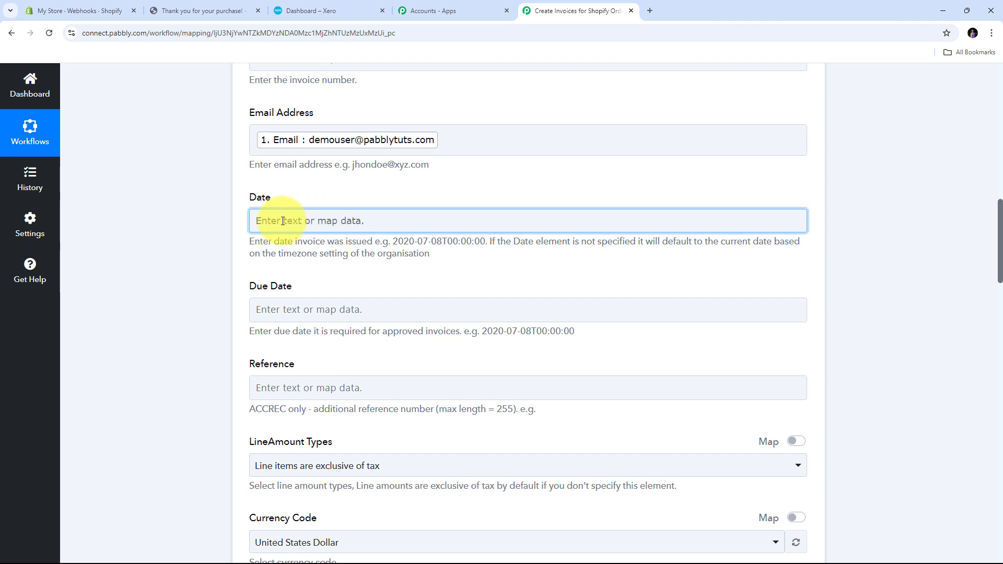
pyautogui.click(399, 233)
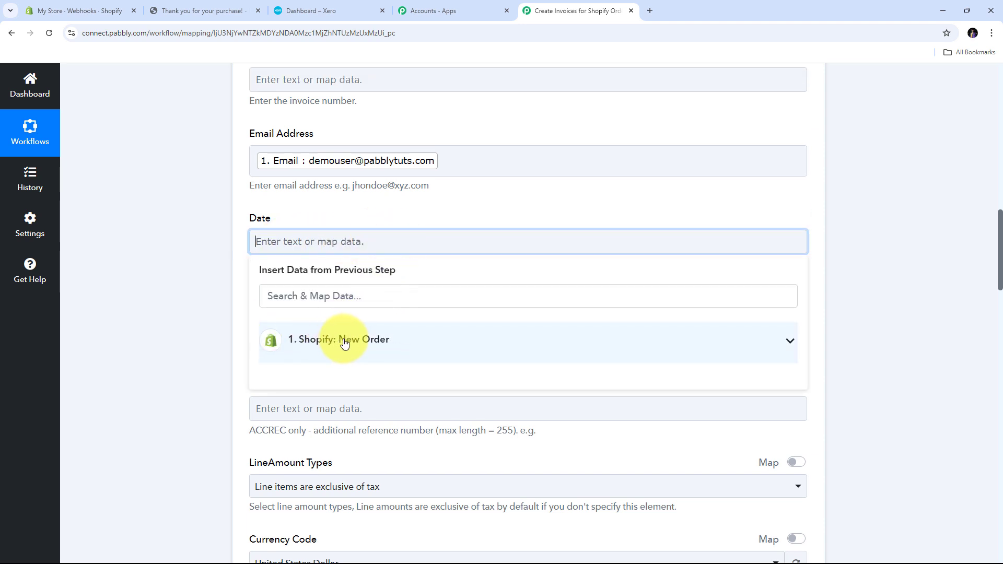
pyautogui.click(371, 339)
pyautogui.scroll(-10, 478, 345)
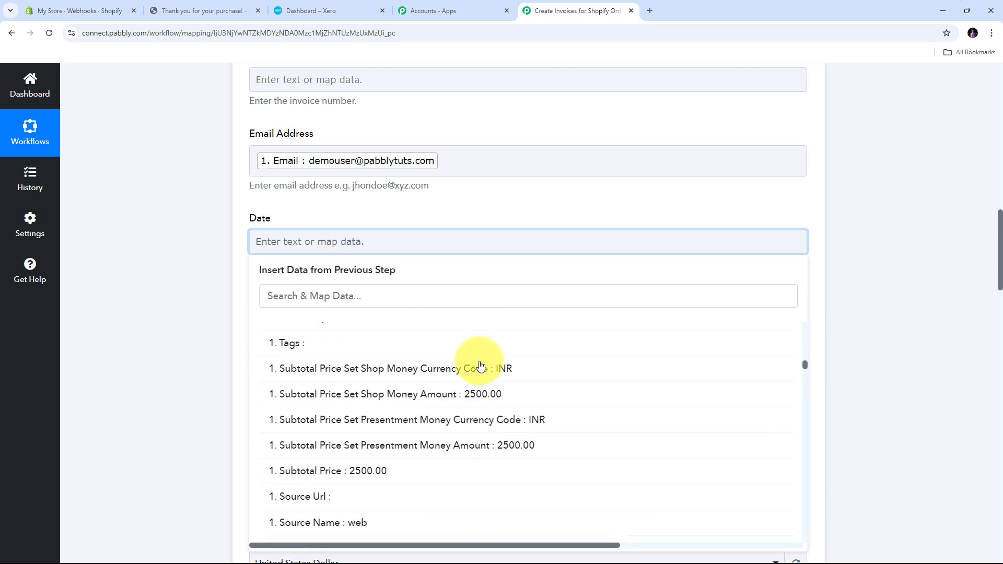
pyautogui.scroll(-15, 479, 365)
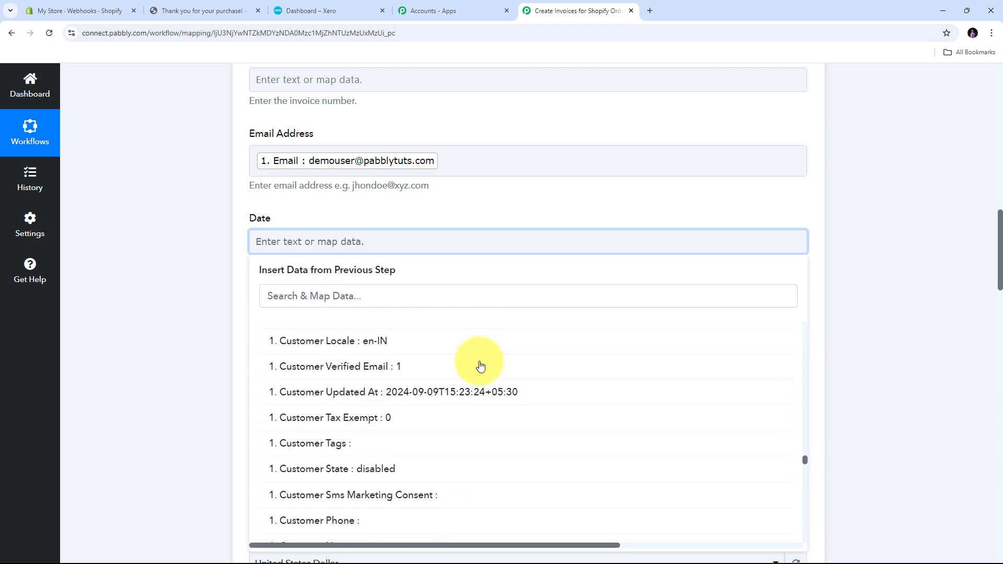
pyautogui.scroll(-5, 481, 366)
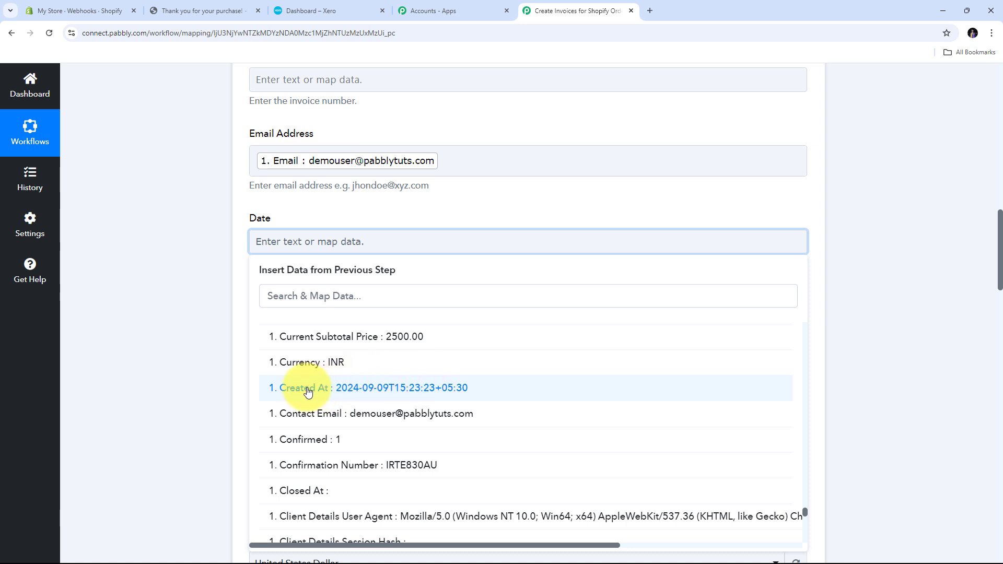
pyautogui.click(397, 389)
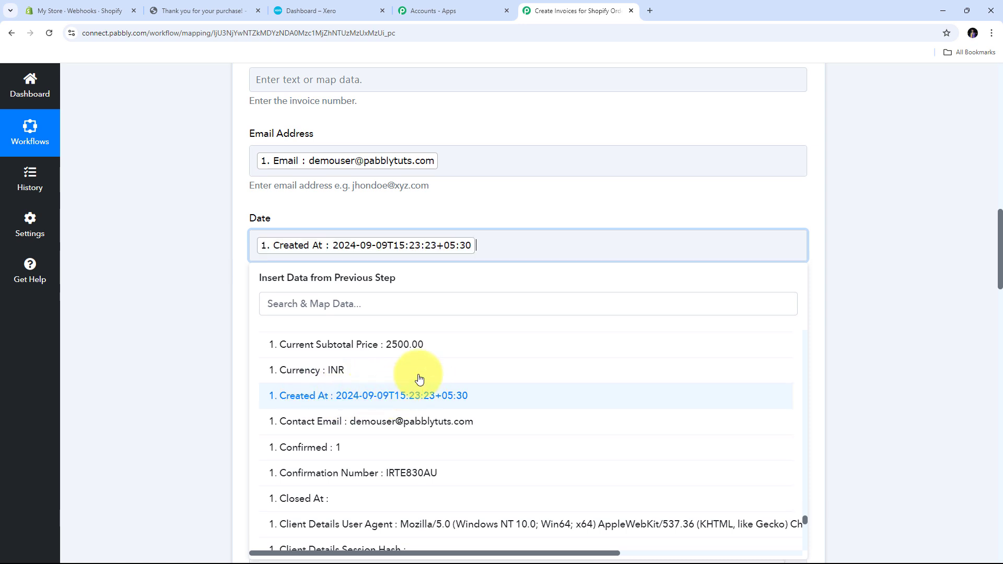
pyautogui.click(535, 203)
# Step: Scroll back up to the top of the Xero invoice fields
pyautogui.scroll(-2, 534, 201)
pyautogui.click(431, 230)
pyautogui.scroll(1, 366, 251)
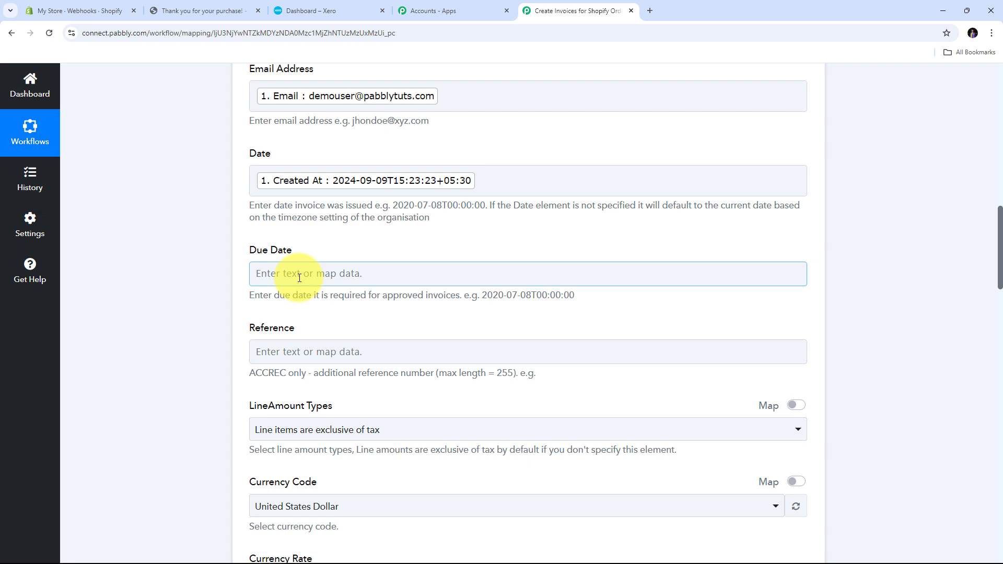
pyautogui.scroll(9, 471, 234)
pyautogui.scroll(-9, 490, 227)
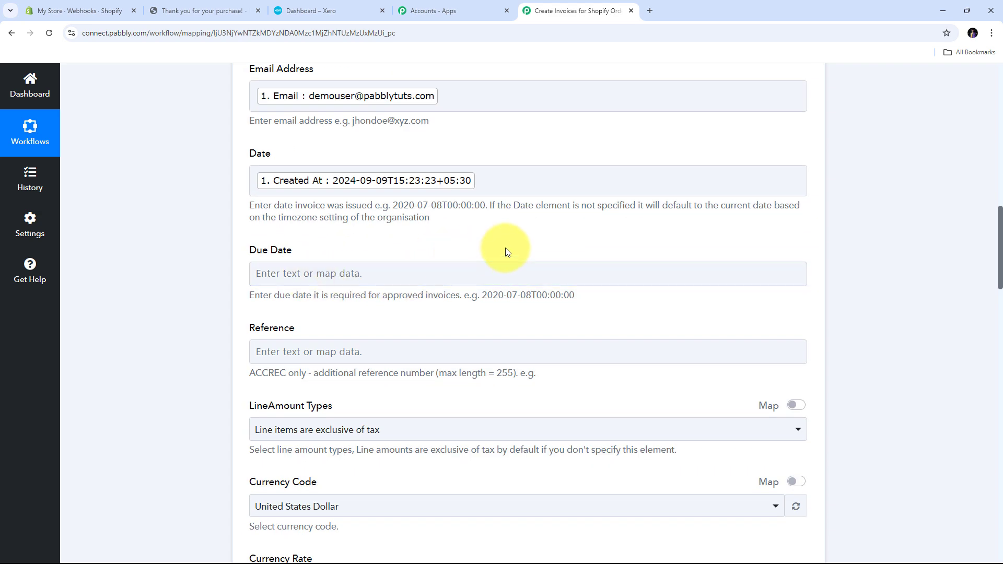
pyautogui.scroll(8, 506, 252)
pyautogui.scroll(8, 505, 248)
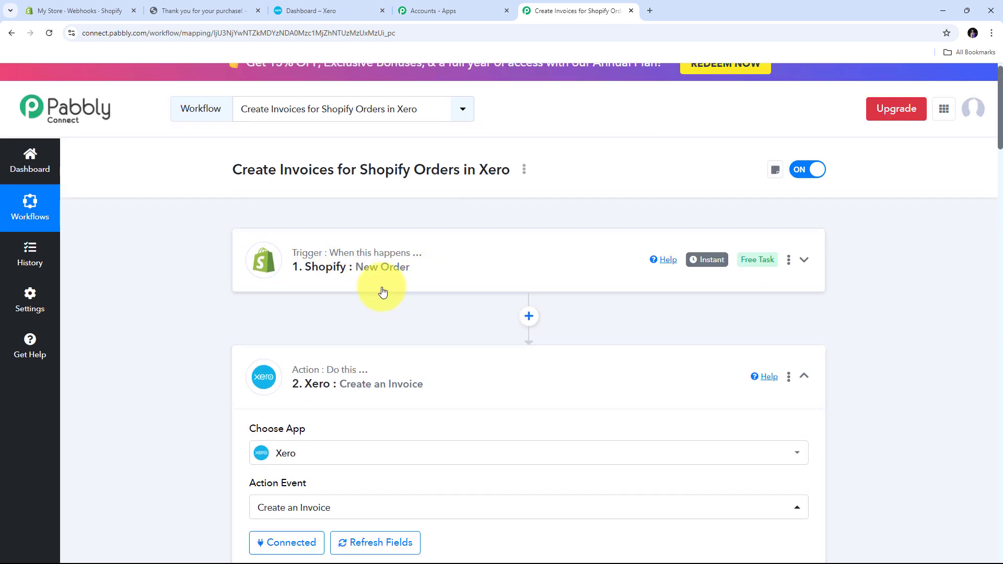
# Step: Insert a Date/Time Formatter step using Add/Subtract Time before the Xero action and connect it
pyautogui.click(528, 318)
pyautogui.scroll(-3, 392, 264)
pyautogui.click(311, 286)
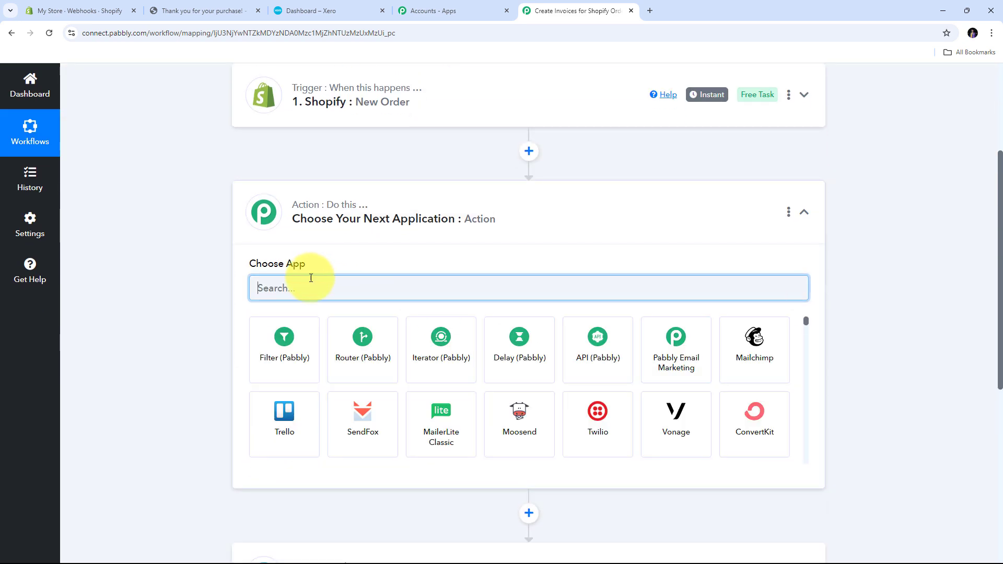
pyautogui.write('Date')
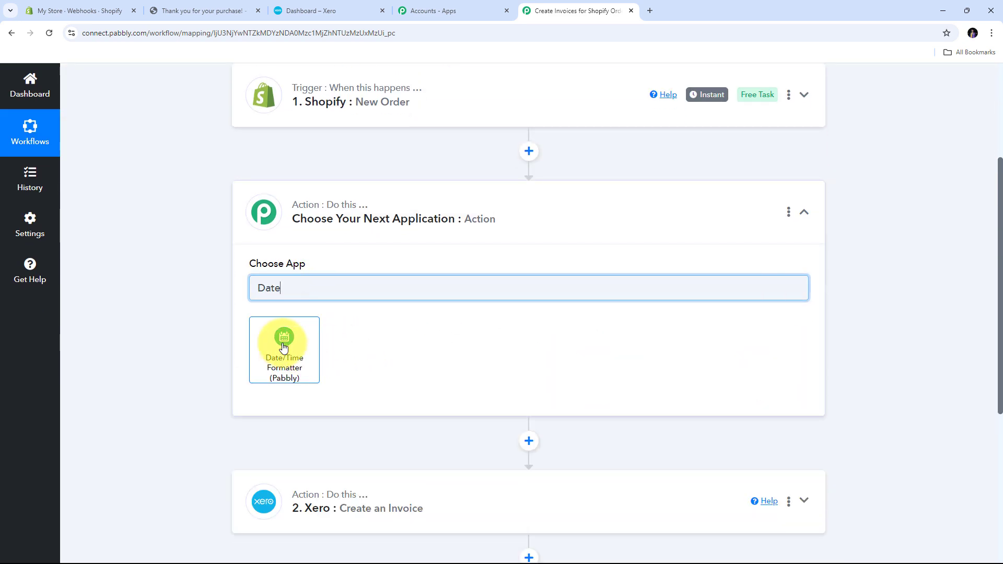
pyautogui.click(284, 348)
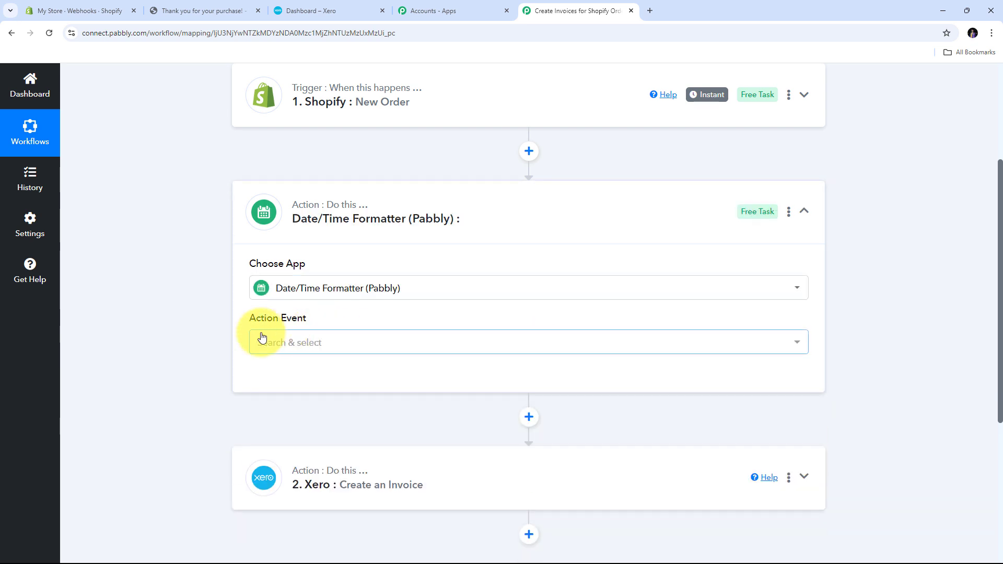
pyautogui.click(572, 349)
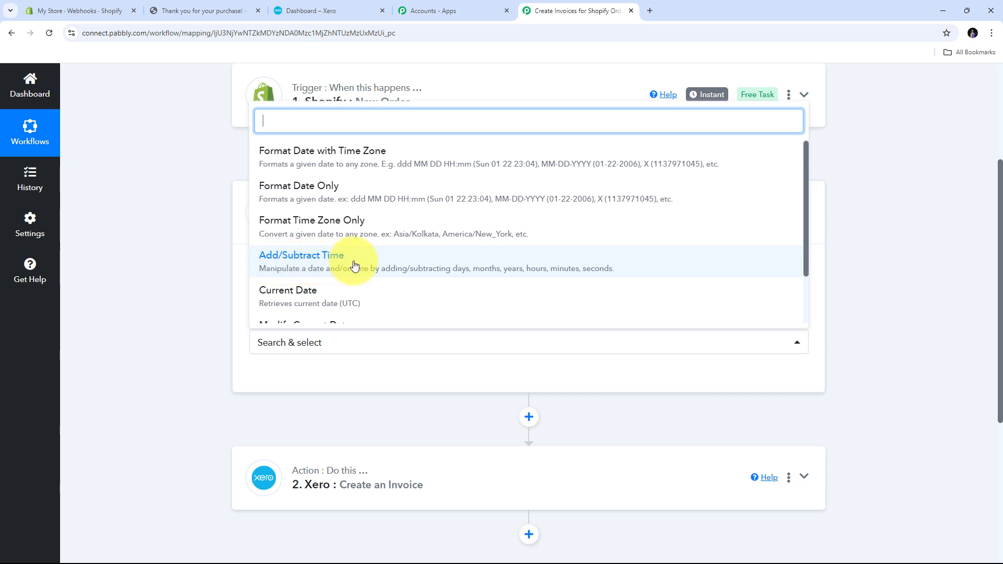
pyautogui.click(374, 265)
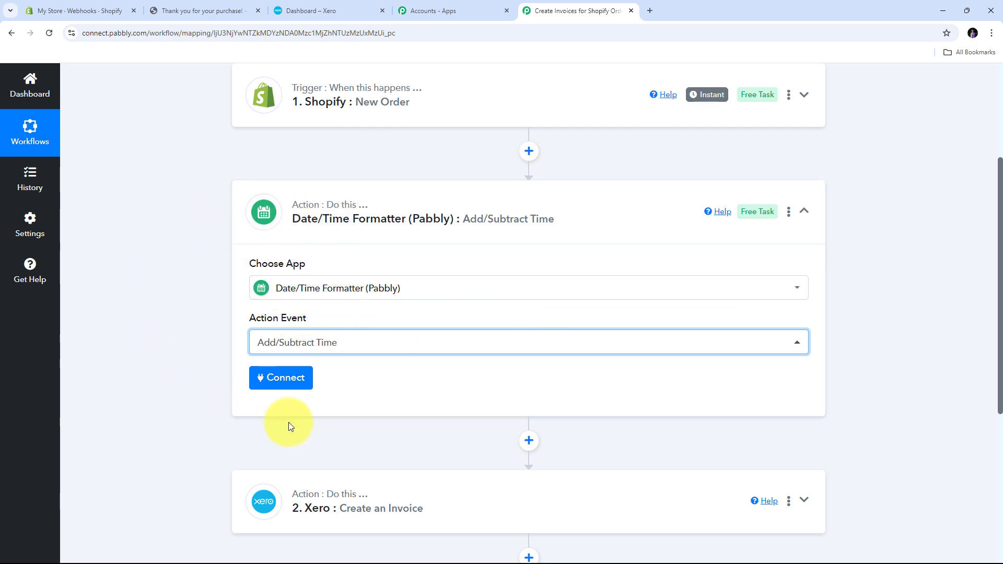
pyautogui.click(278, 384)
# Step: Map the Shopify order's Created At date into the formatter's Enter Date field
pyautogui.scroll(-3, 486, 254)
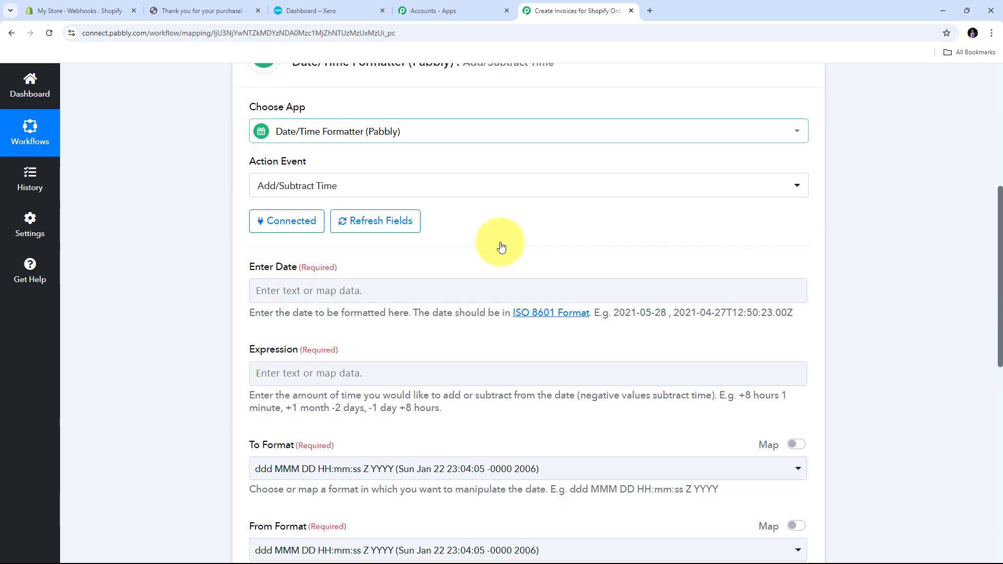
pyautogui.scroll(-1, 276, 265)
pyautogui.click(329, 241)
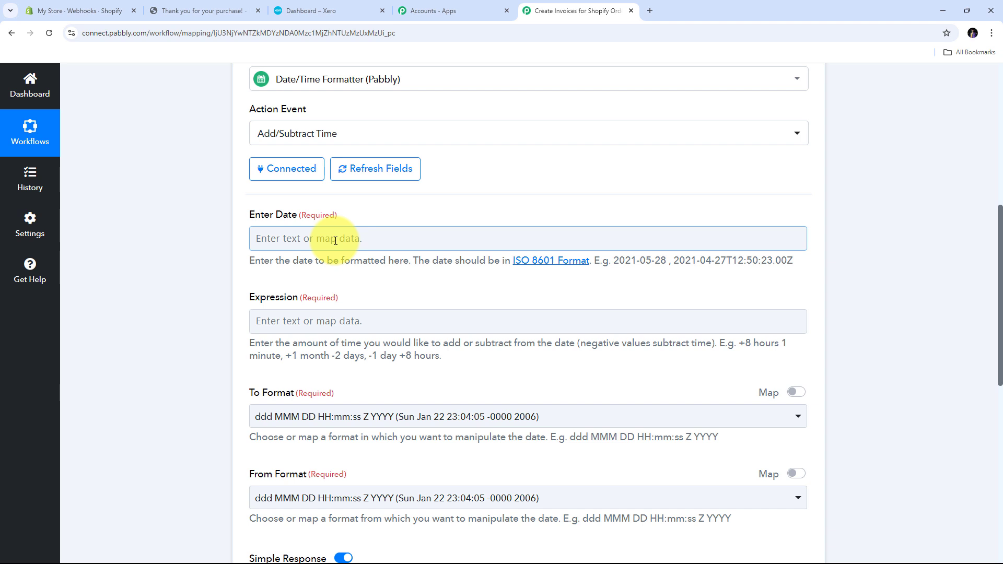
pyautogui.click(312, 235)
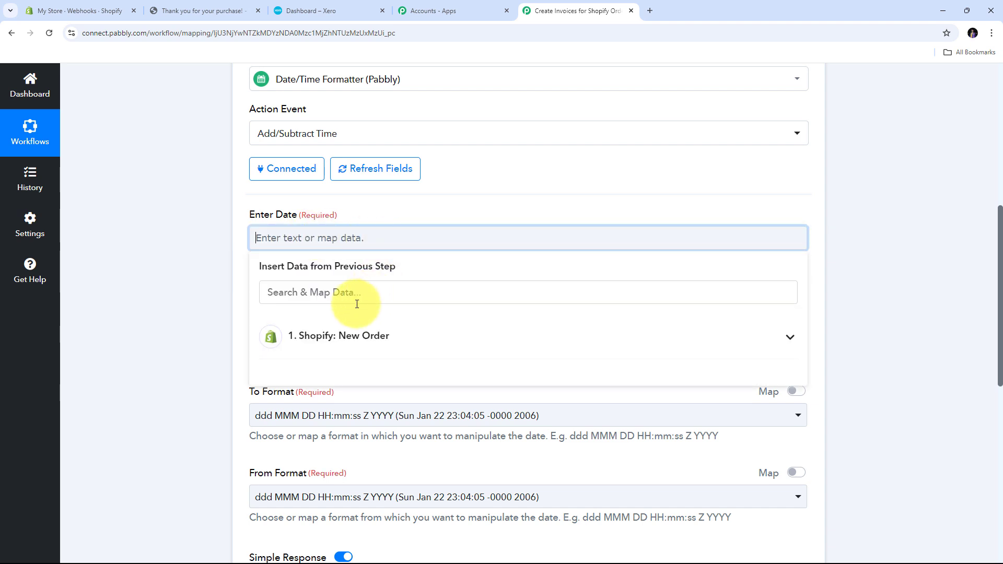
pyautogui.click(339, 340)
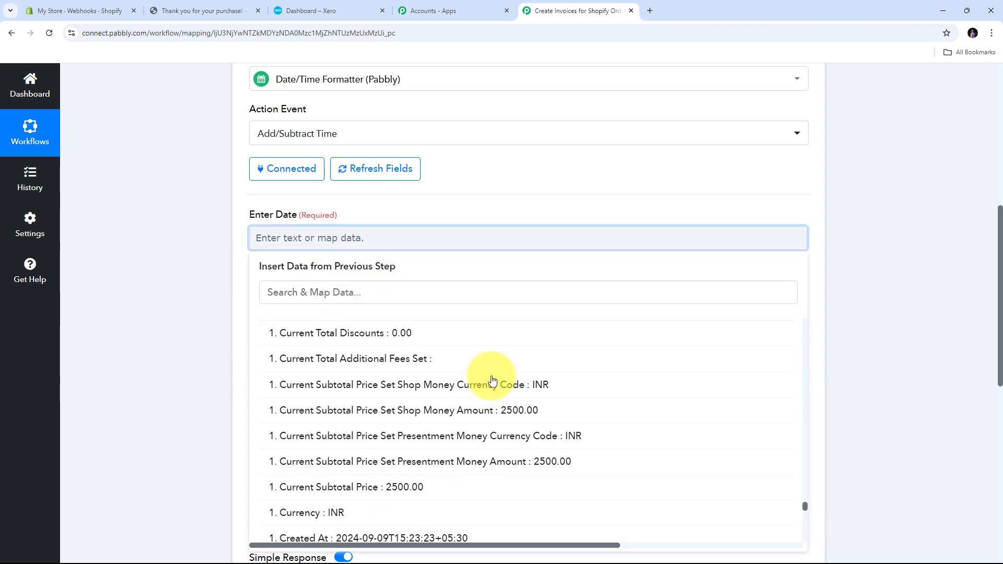
pyautogui.scroll(-1, 492, 381)
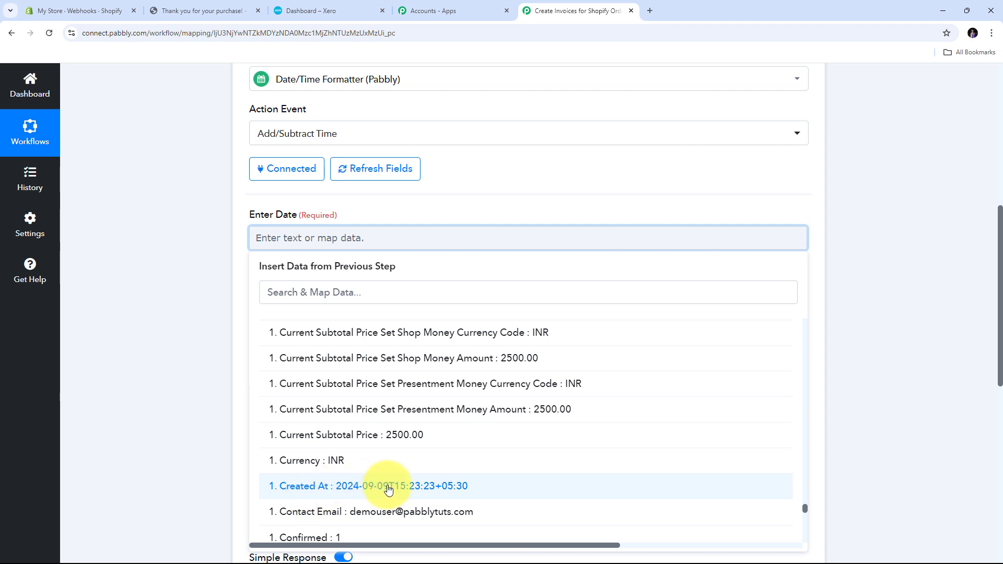
pyautogui.click(388, 489)
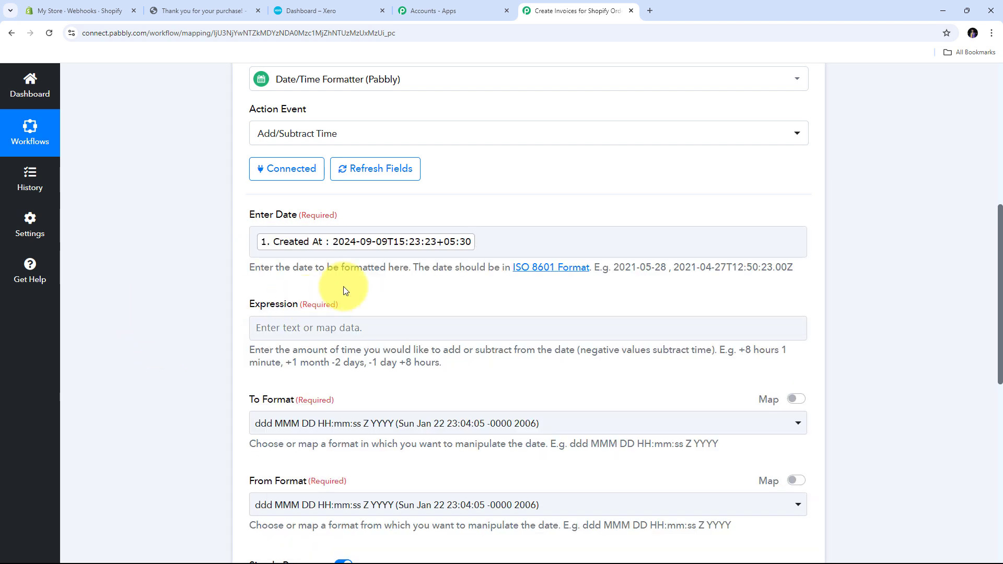
# Step: Set the formatter's time expression to +1 month
pyautogui.click(296, 332)
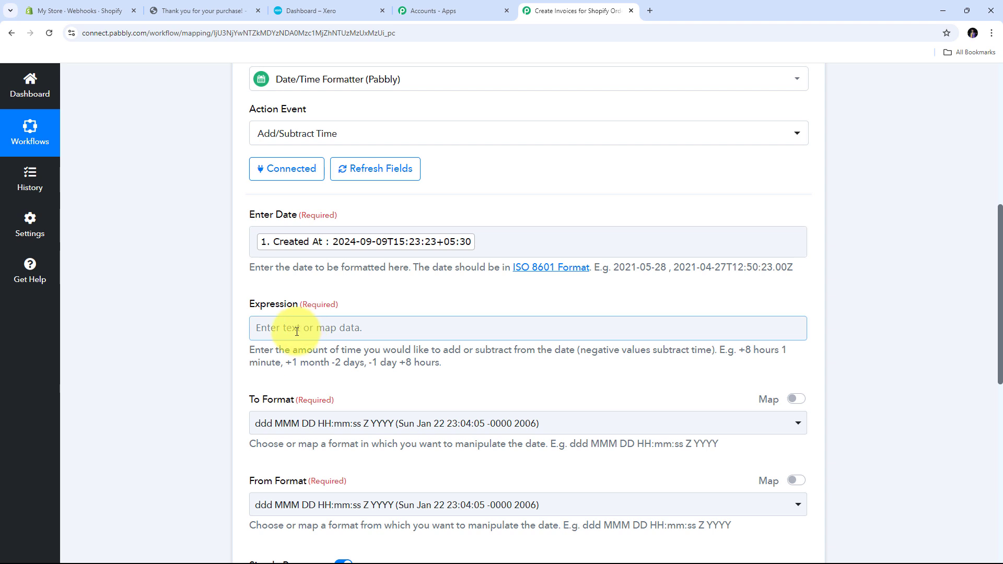
pyautogui.click(285, 328)
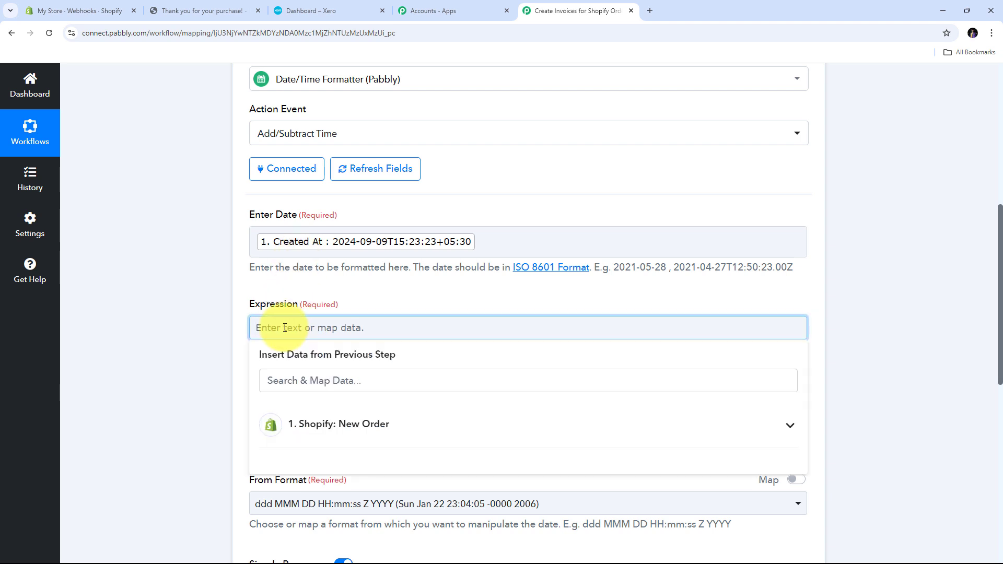
pyautogui.write('+1 month')
pyautogui.click(434, 286)
pyautogui.scroll(-3, 373, 240)
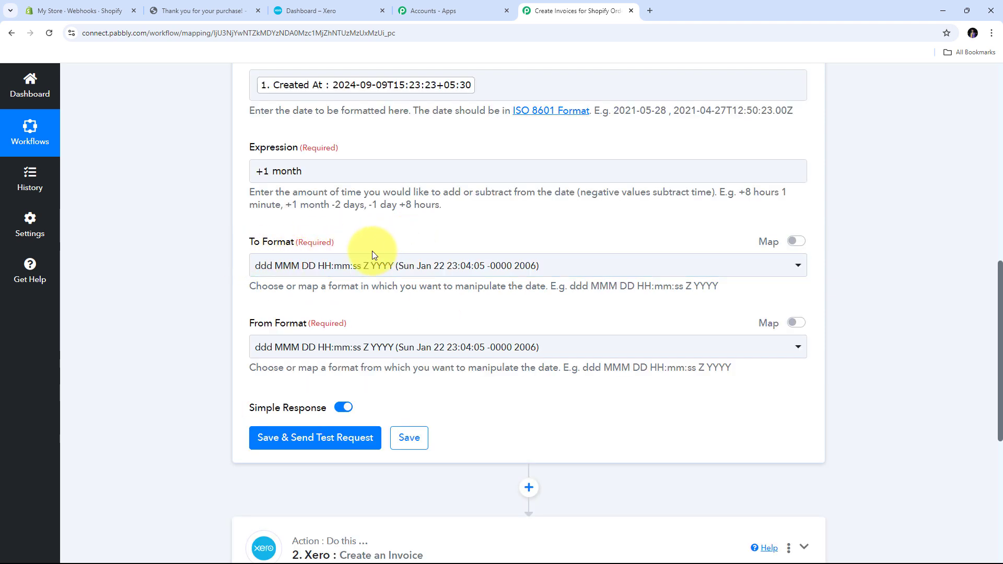
pyautogui.scroll(1, 372, 251)
pyautogui.scroll(-1, 372, 251)
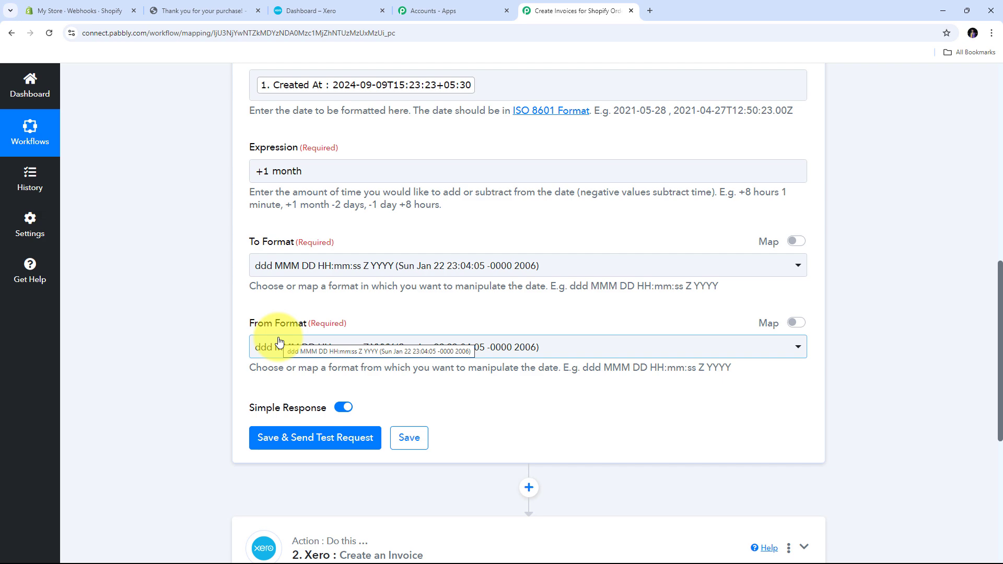
# Step: Set the output format to YYYY-MM-DDTHH:mm:ssZ and input format to YYYY-MM-DD HH:mm:ss Z
pyautogui.click(526, 269)
pyautogui.click(429, 341)
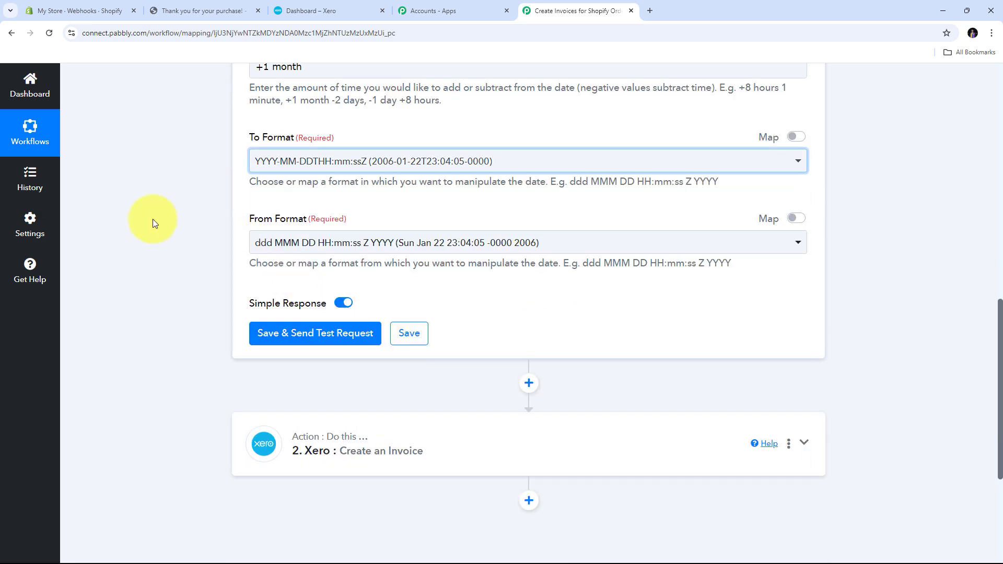
pyautogui.click(344, 248)
pyautogui.click(410, 338)
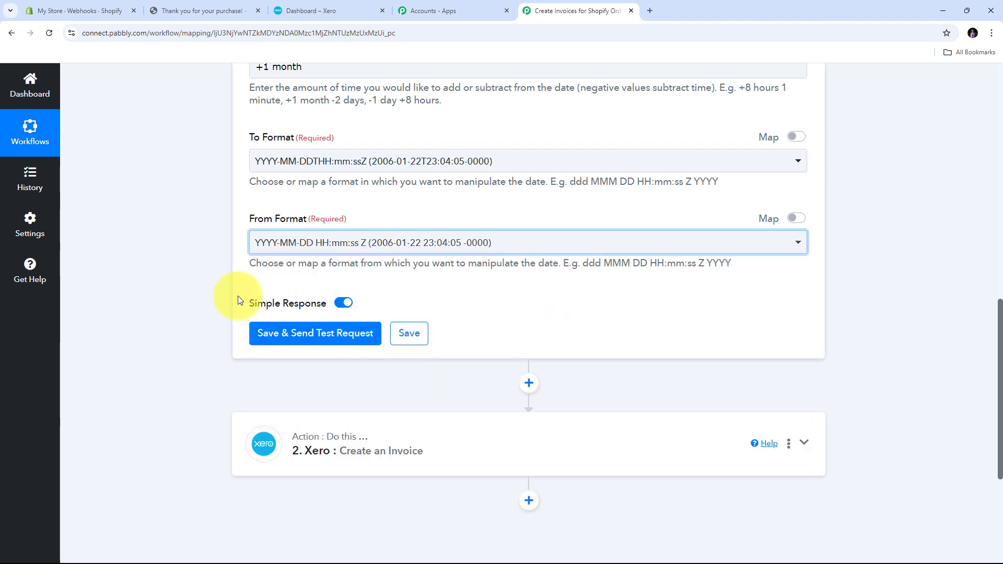
pyautogui.scroll(1, 444, 291)
pyautogui.scroll(-2, 444, 287)
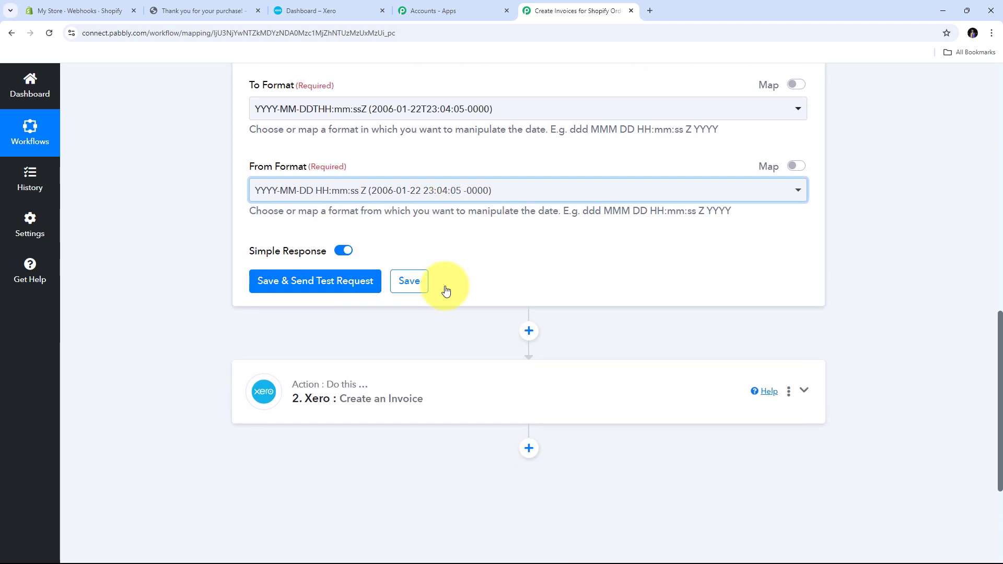
# Step: Save and test the formatter, getting 2024-10-09T09:53:23+00:00, then expand the Xero invoice step
pyautogui.click(335, 284)
pyautogui.scroll(-1, 795, 273)
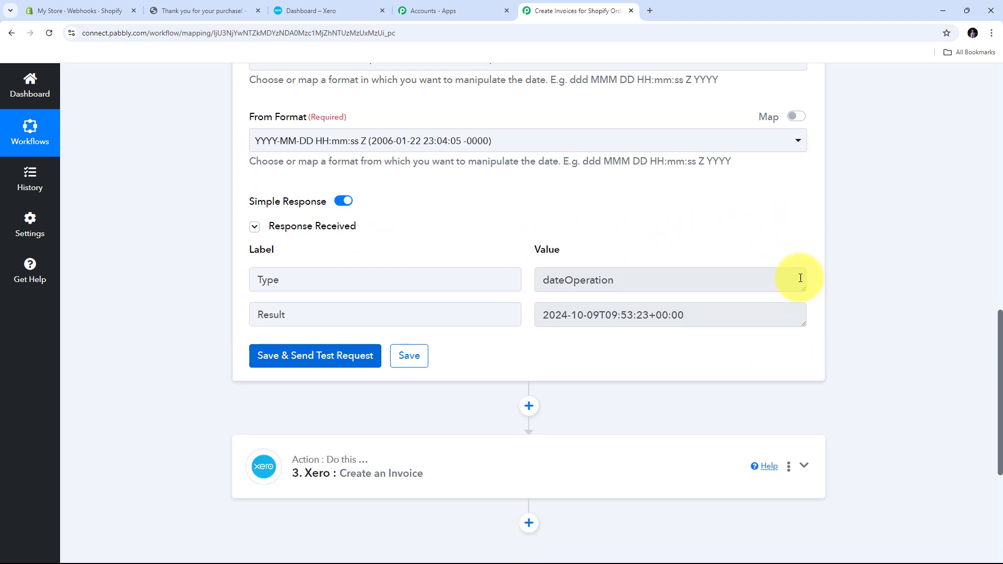
pyautogui.click(535, 313)
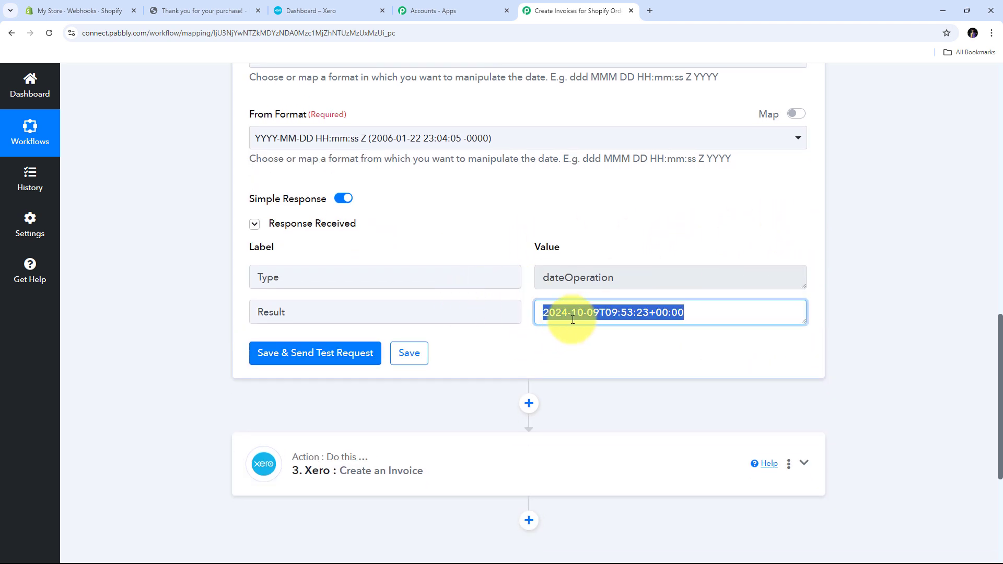
pyautogui.scroll(-1, 856, 250)
pyautogui.scroll(-2, 888, 282)
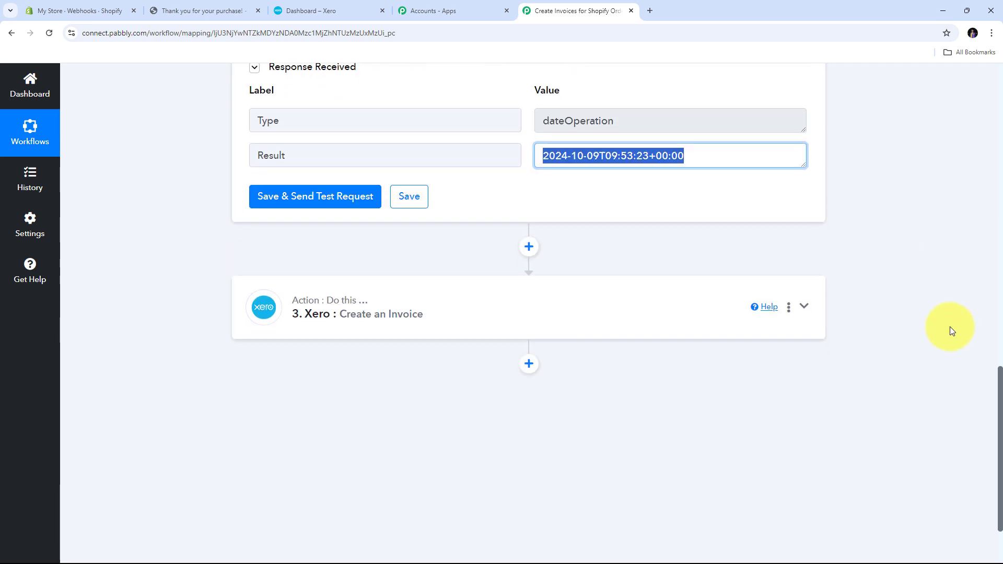
pyautogui.click(651, 312)
# Step: Map the formatter's shifted-date Result into the Xero invoice Due Date
pyautogui.scroll(-6, 475, 257)
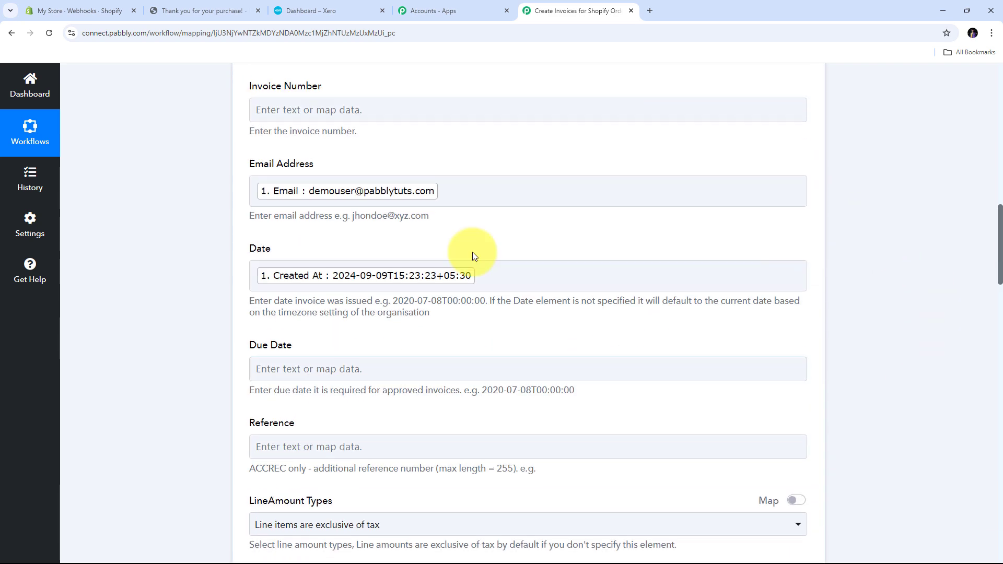
pyautogui.scroll(3, 544, 246)
pyautogui.scroll(-3, 546, 246)
pyautogui.click(392, 328)
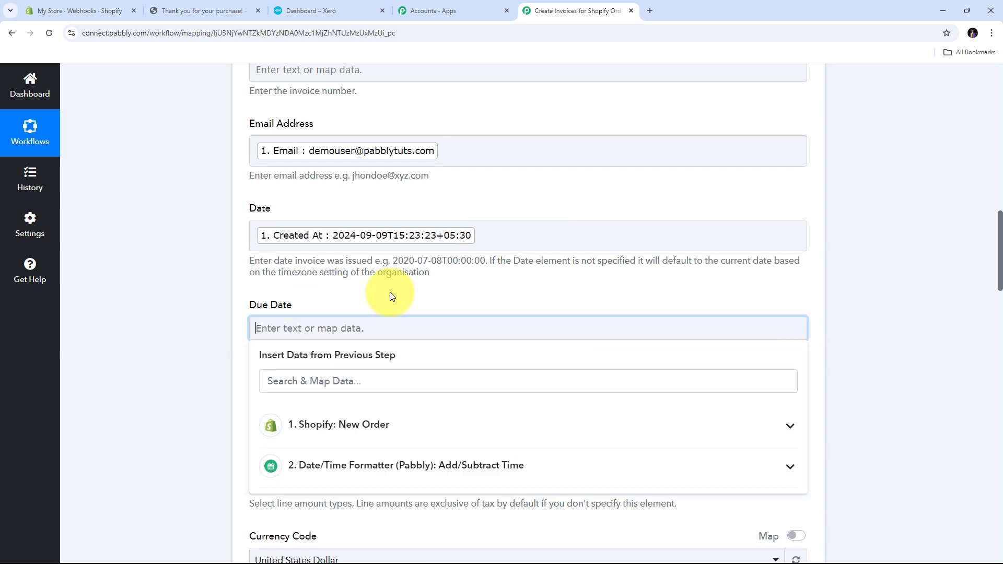
pyautogui.scroll(-2, 392, 297)
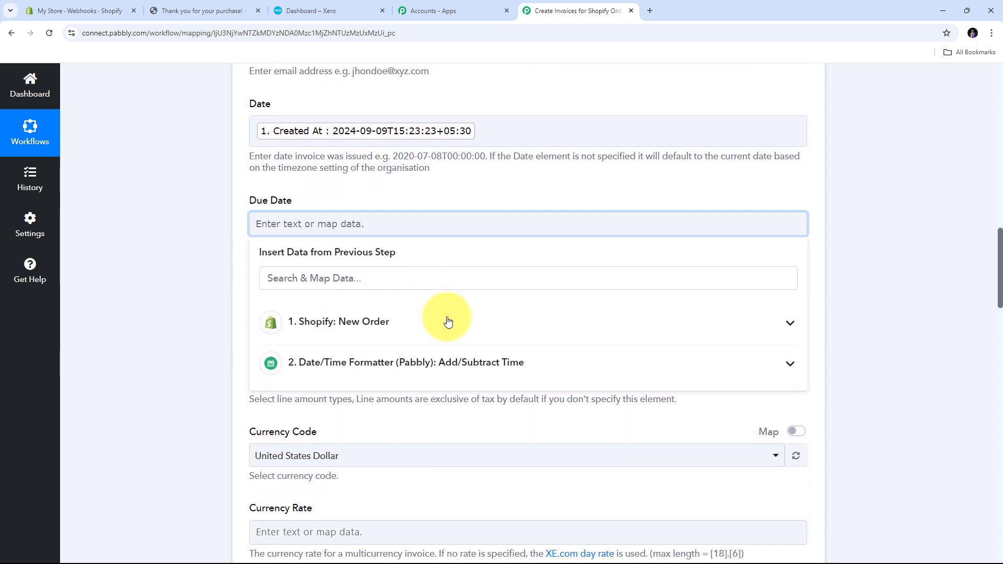
pyautogui.click(494, 363)
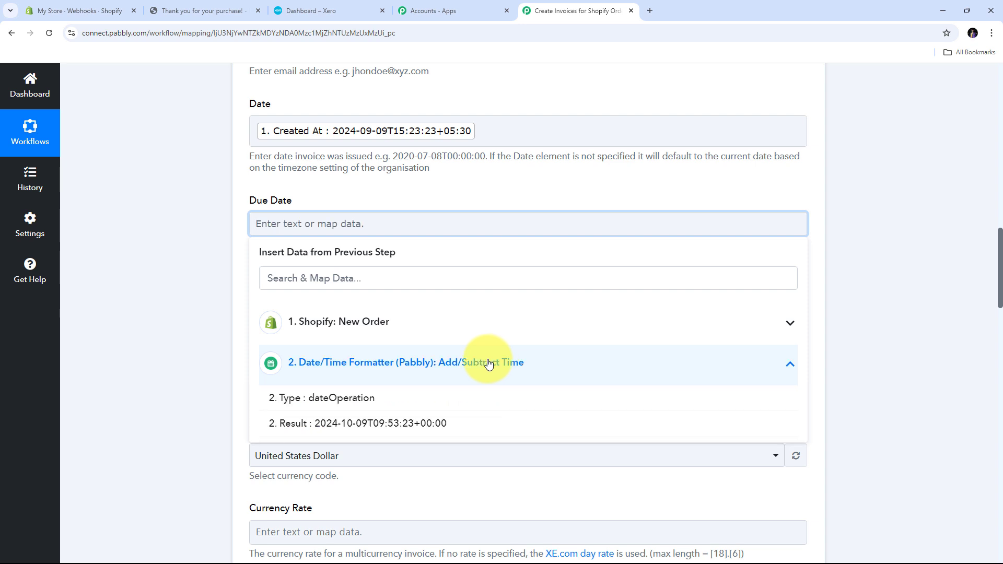
pyautogui.click(385, 425)
pyautogui.click(144, 256)
pyautogui.scroll(-3, 258, 209)
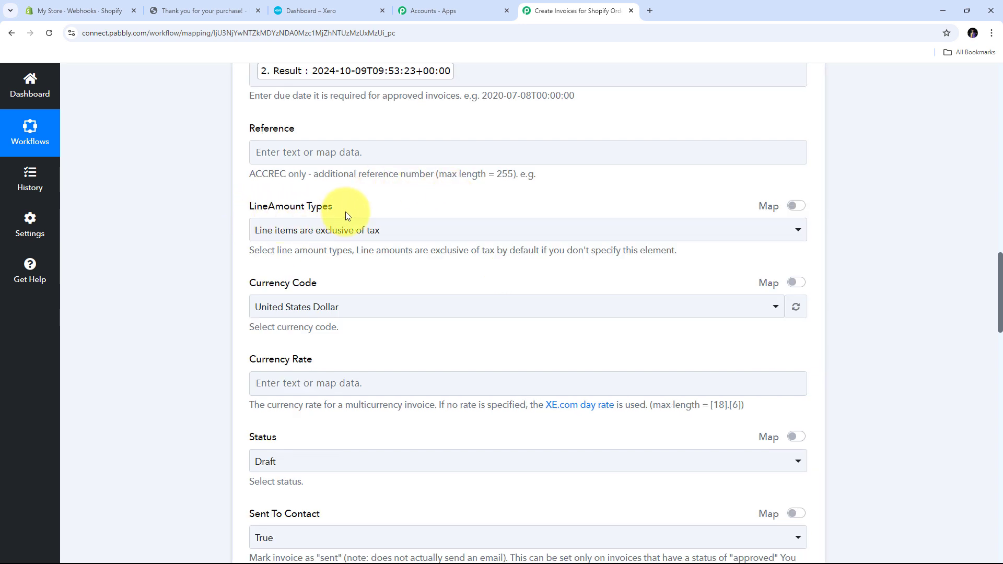
# Step: Set line amount tax to Exclusive and the invoice currency to Indian Rupee
pyautogui.click(447, 228)
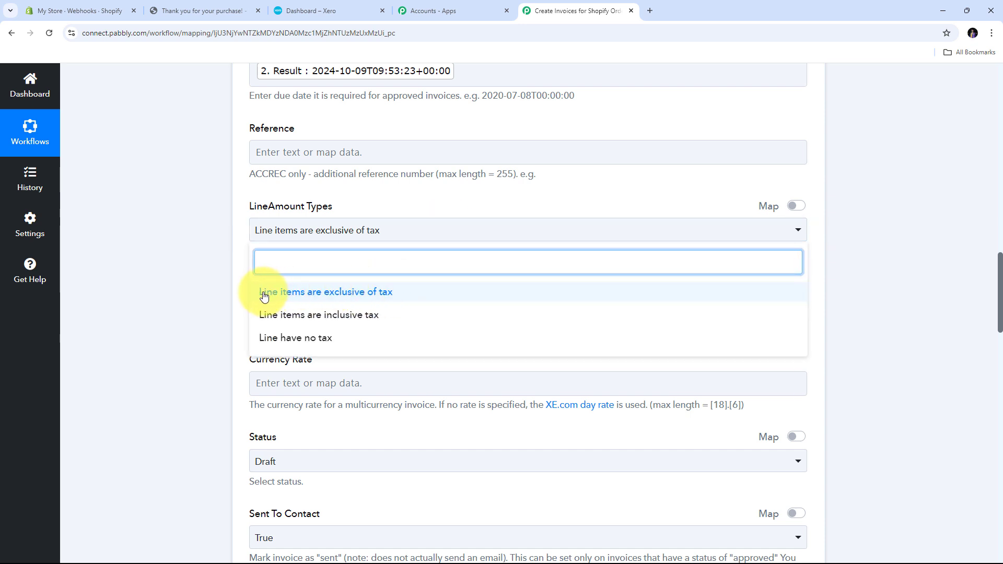
pyautogui.click(390, 294)
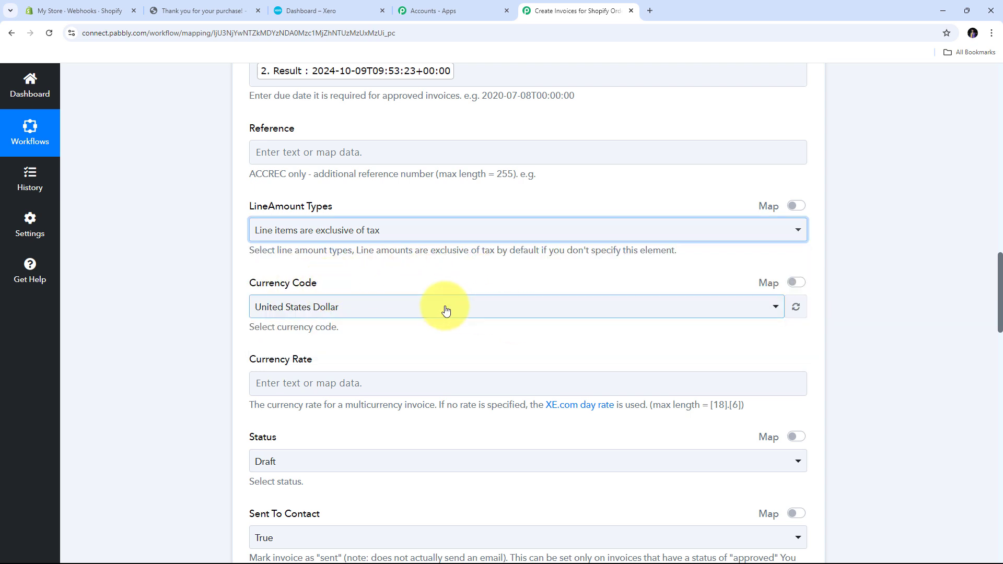
pyautogui.click(534, 314)
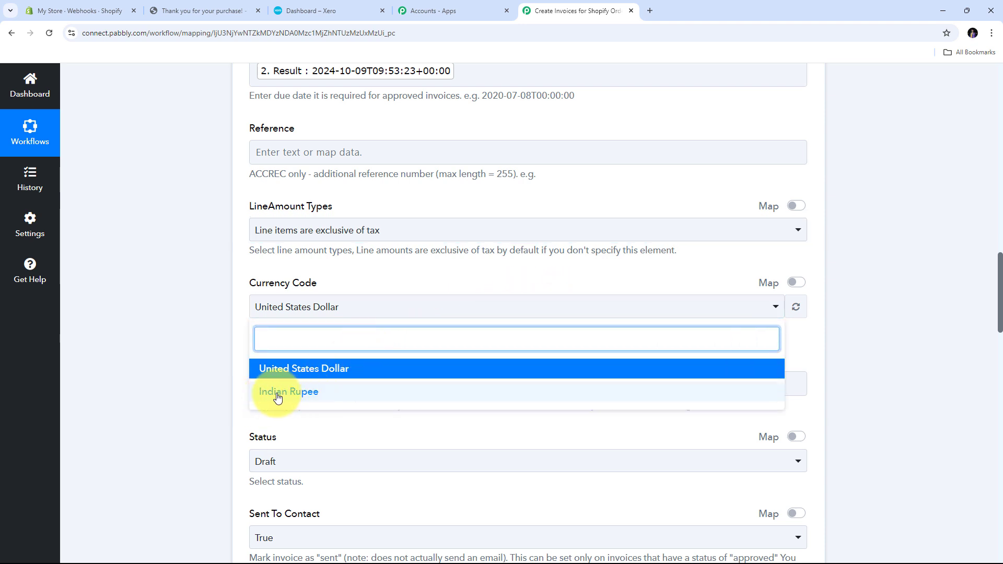
pyautogui.click(308, 399)
pyautogui.scroll(-4, 393, 341)
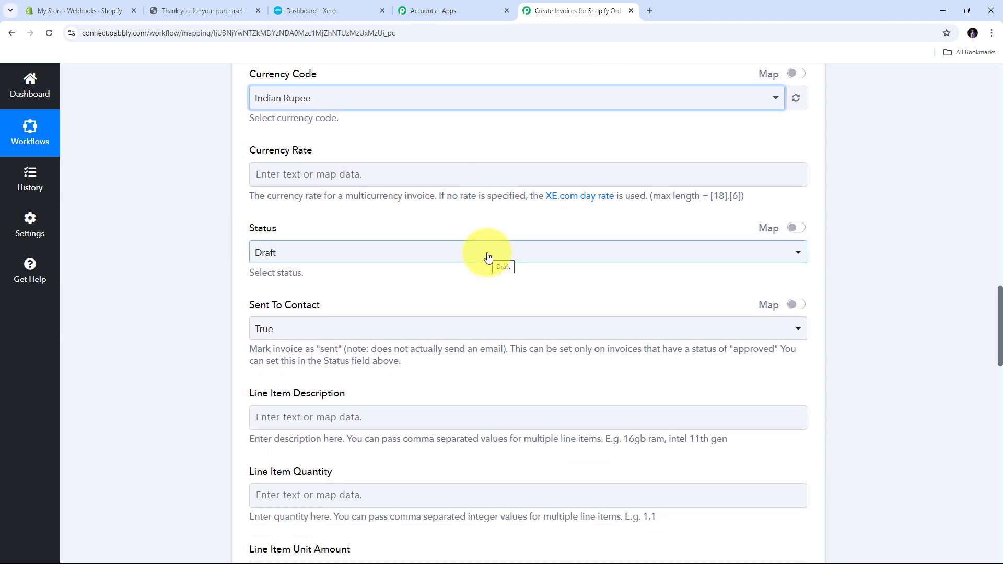
# Step: Set the invoice Status to Draft and Sent To Contact to False
pyautogui.click(488, 257)
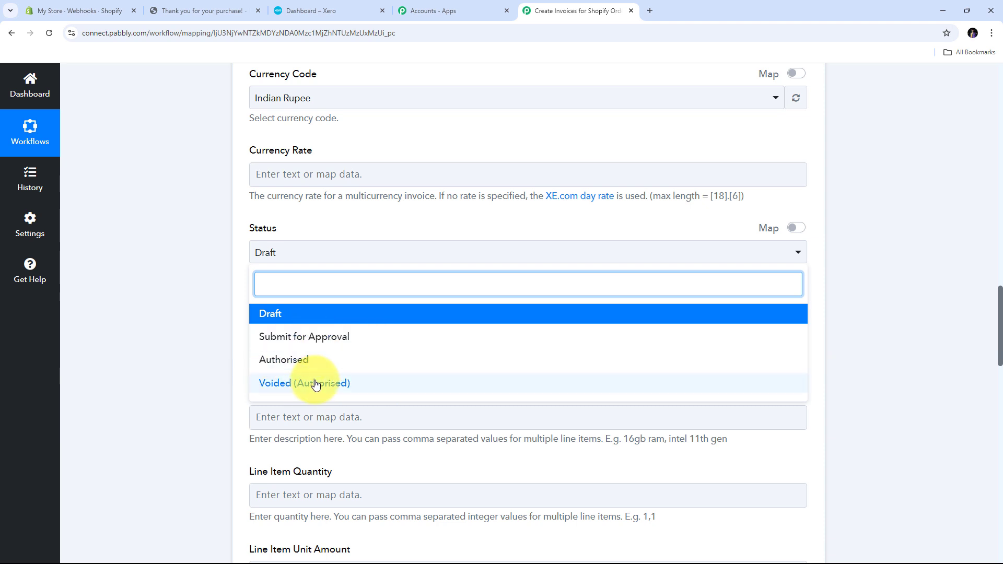
pyautogui.click(289, 319)
pyautogui.scroll(-2, 407, 267)
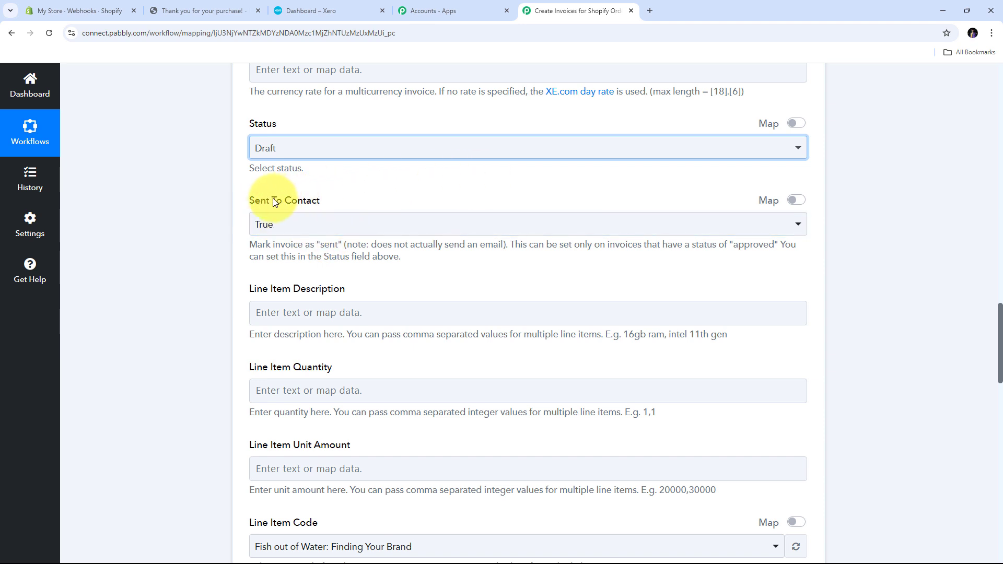
pyautogui.click(332, 229)
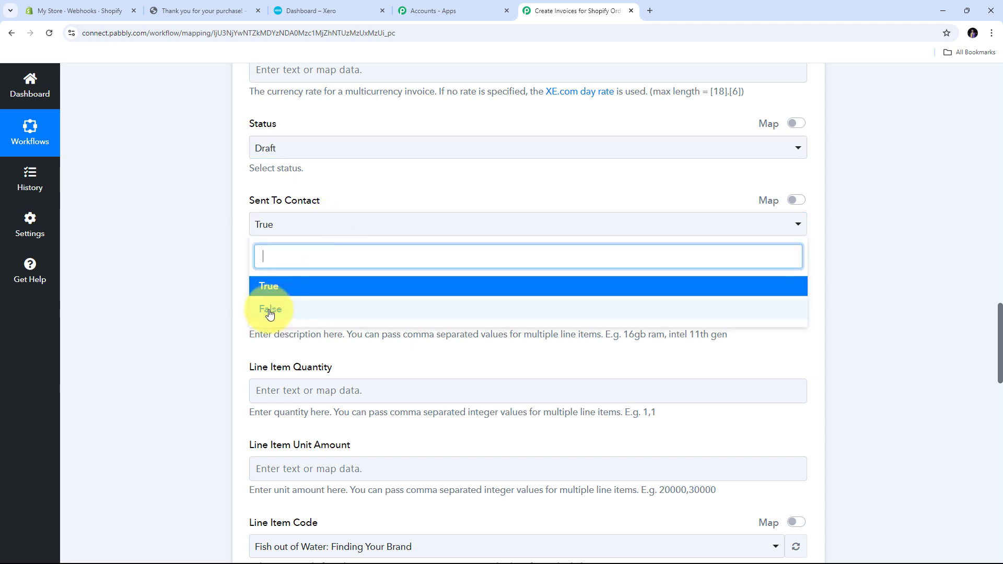
pyautogui.click(305, 315)
pyautogui.scroll(-1, 283, 237)
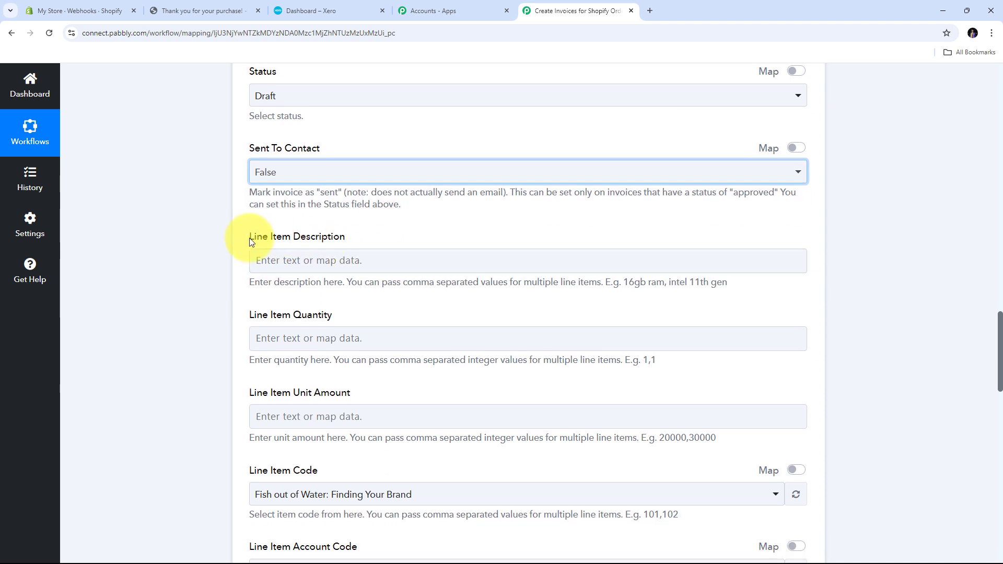
pyautogui.scroll(-2, 436, 218)
# Step: Map the order's Line Items 0 Name (Chair) into Line Item Description
pyautogui.scroll(1, 314, 211)
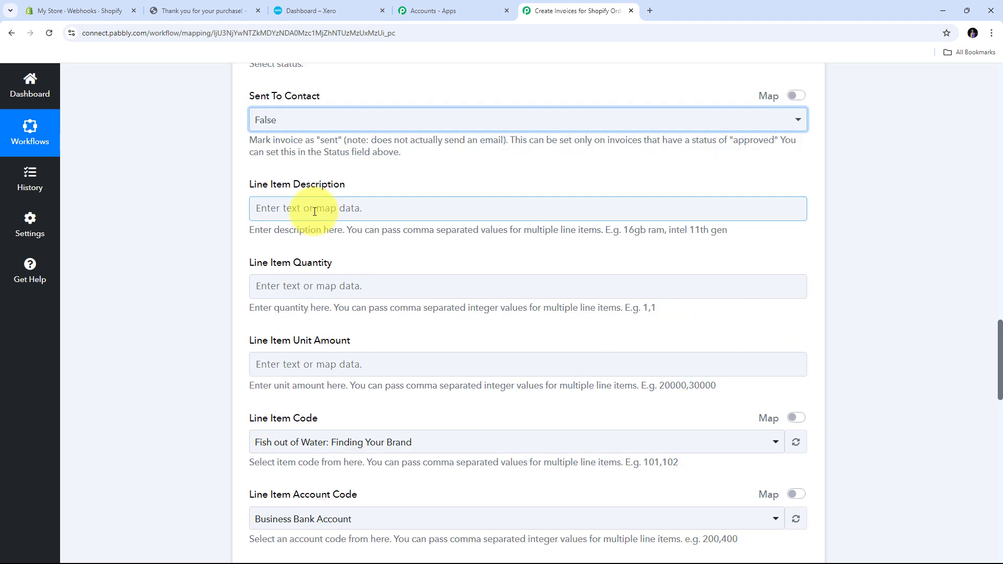
pyautogui.click(316, 211)
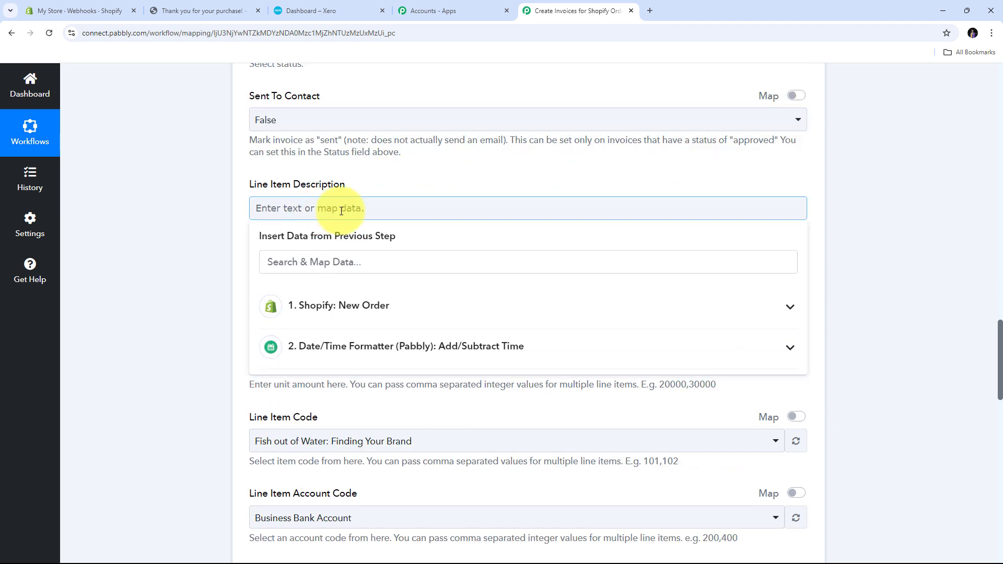
pyautogui.click(362, 311)
pyautogui.scroll(9, 390, 324)
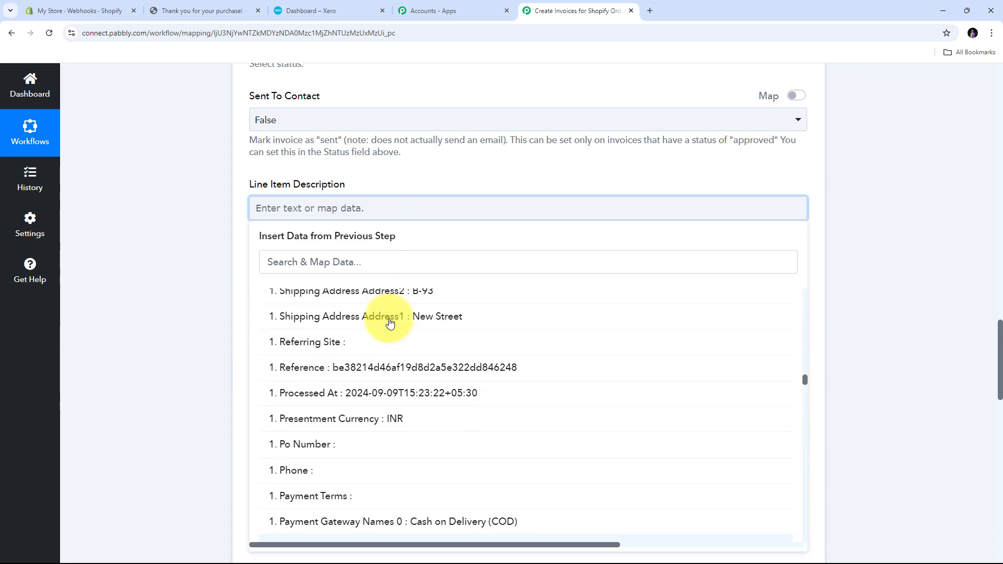
pyautogui.scroll(-3, 392, 320)
pyautogui.write('Chai')
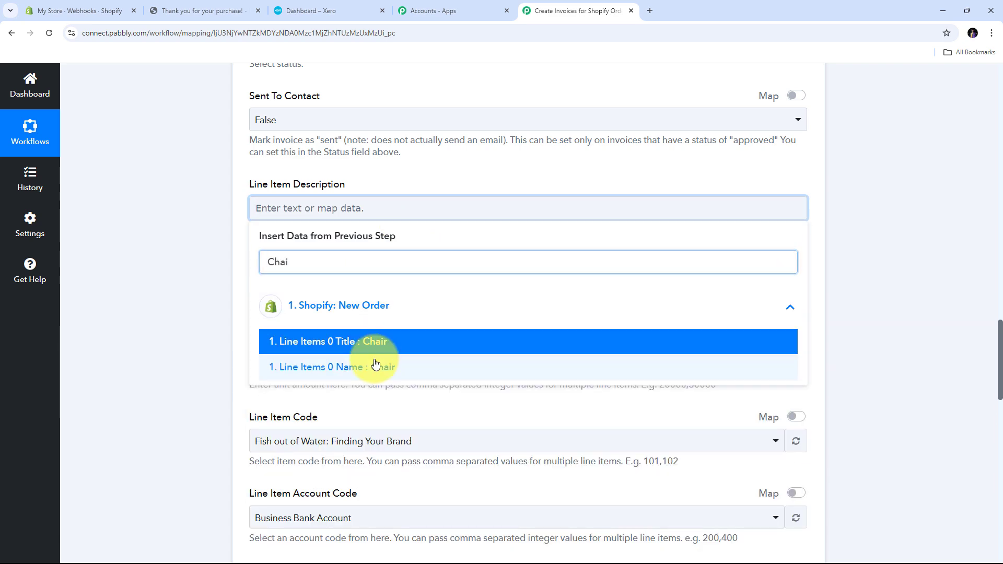
pyautogui.click(385, 367)
pyautogui.click(426, 169)
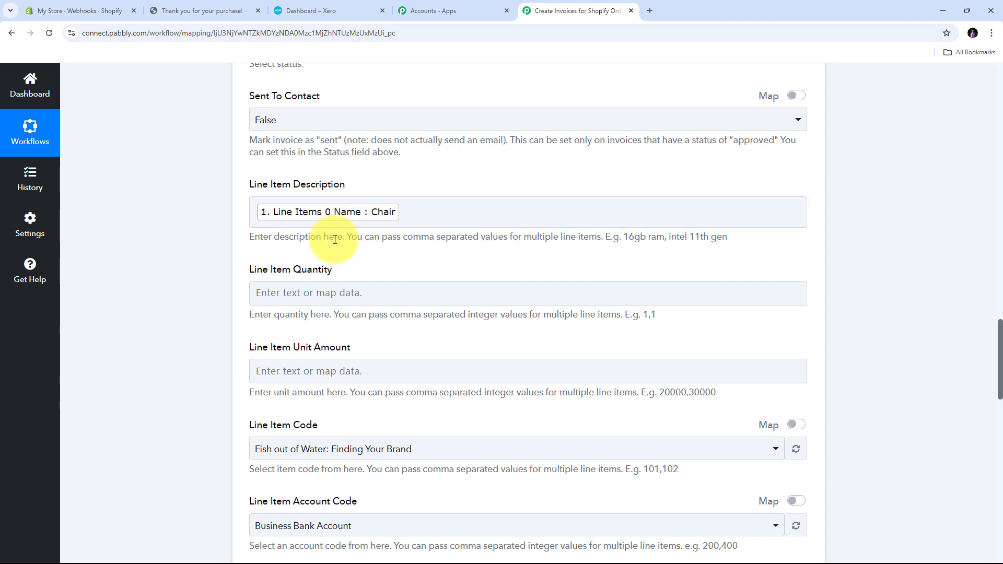
# Step: Map Quantity to the order's line item quantity (1) and Unit Amount to Total Line Items Price (2500.00)
pyautogui.click(299, 294)
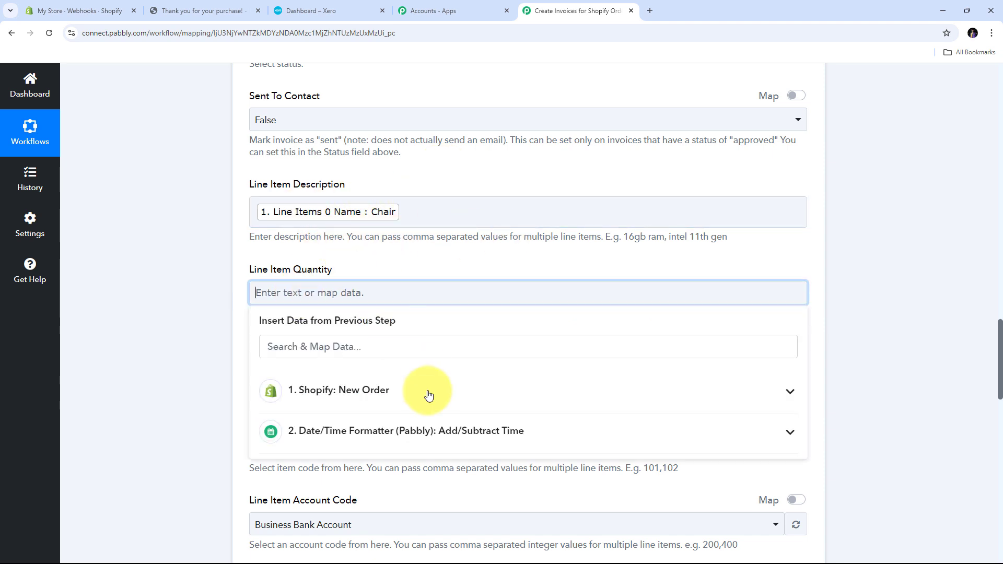
pyautogui.click(332, 387)
pyautogui.click(293, 347)
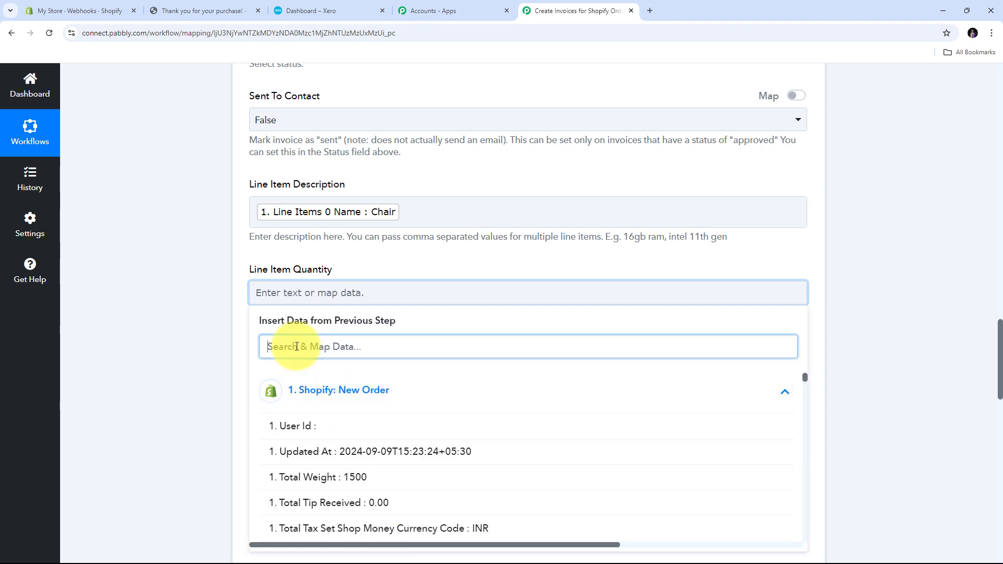
pyautogui.write('Quant')
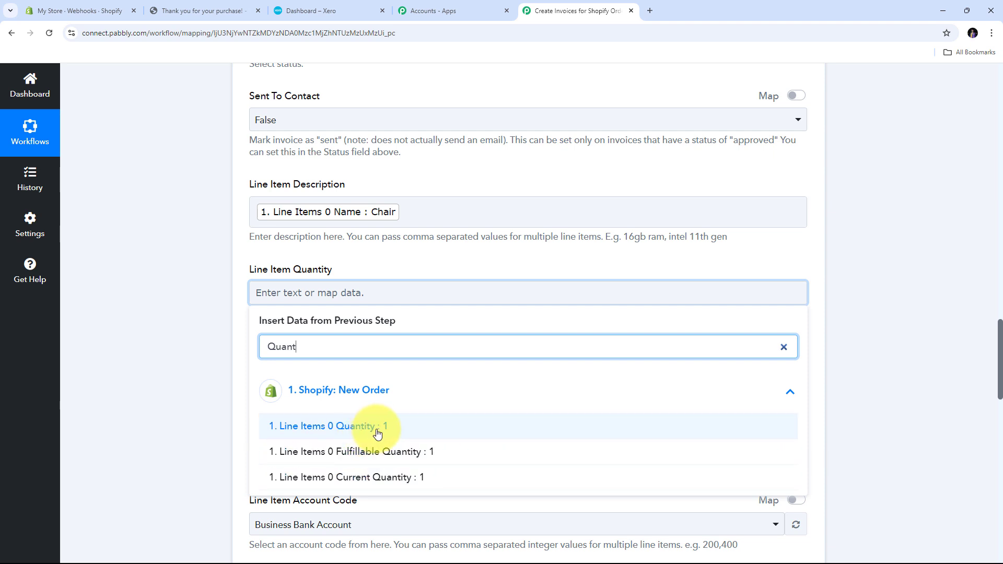
pyautogui.click(381, 433)
pyautogui.scroll(-2, 279, 256)
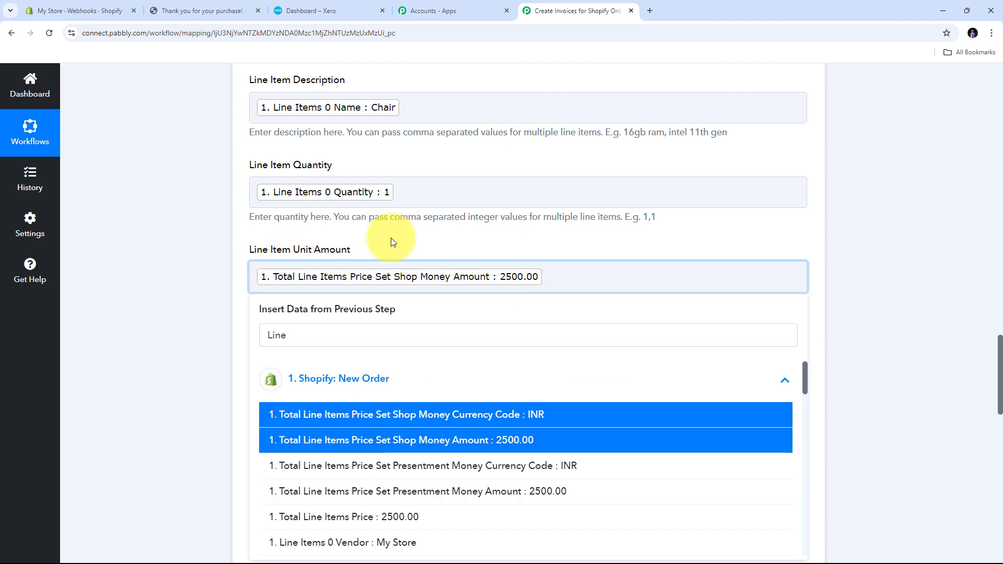
pyautogui.click(391, 237)
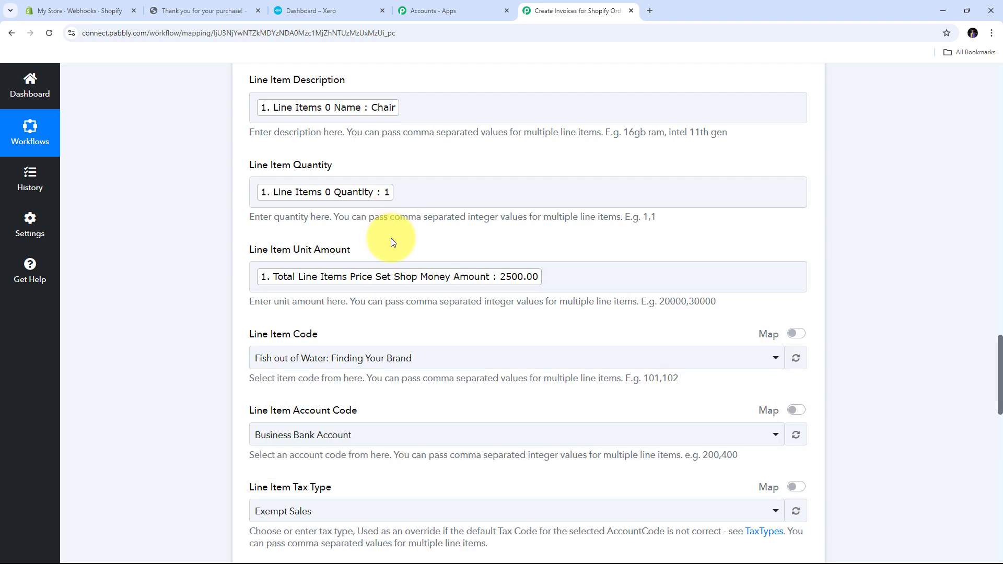
pyautogui.scroll(-3, 392, 242)
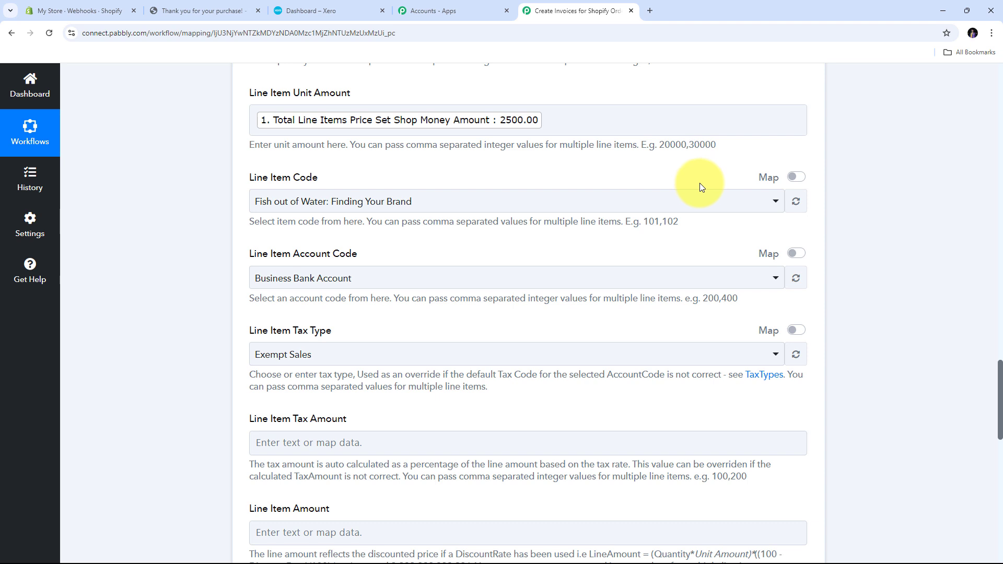
# Step: Make Line Item Code a mappable field and clear the preset BOOK code
pyautogui.click(799, 178)
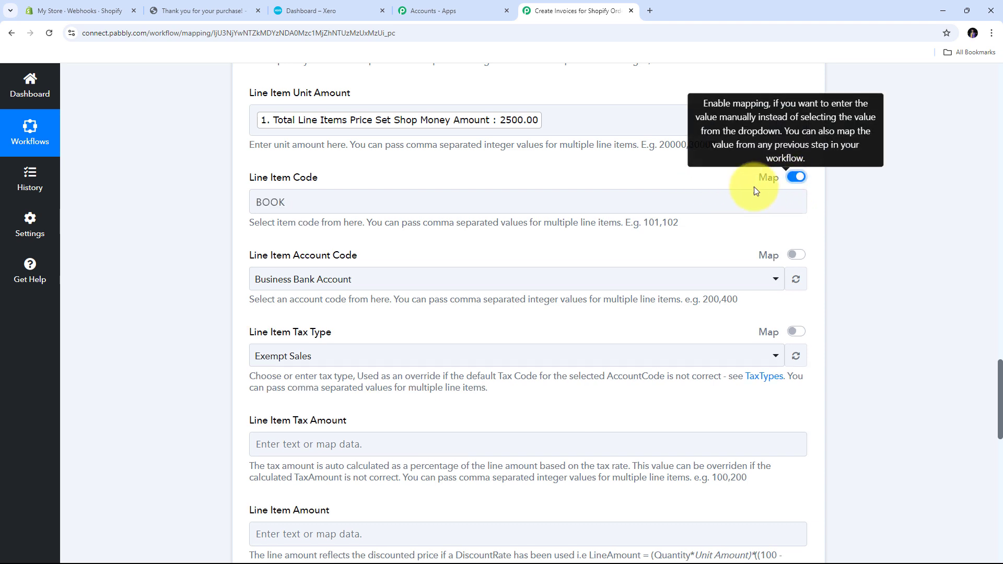
pyautogui.moveTo(314, 206); pyautogui.dragTo(220, 207)
pyautogui.press('BackSpace')
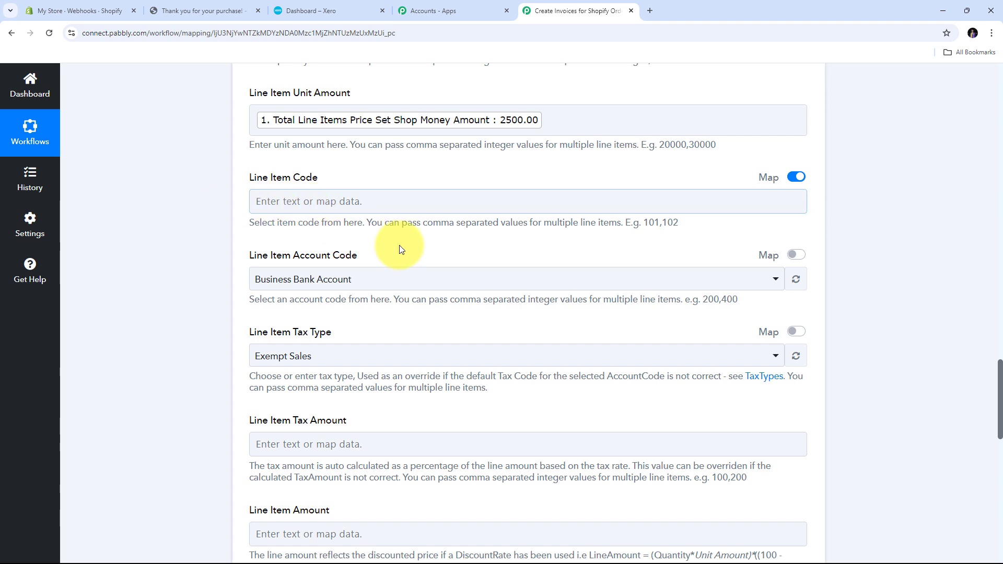
pyautogui.scroll(-1, 415, 237)
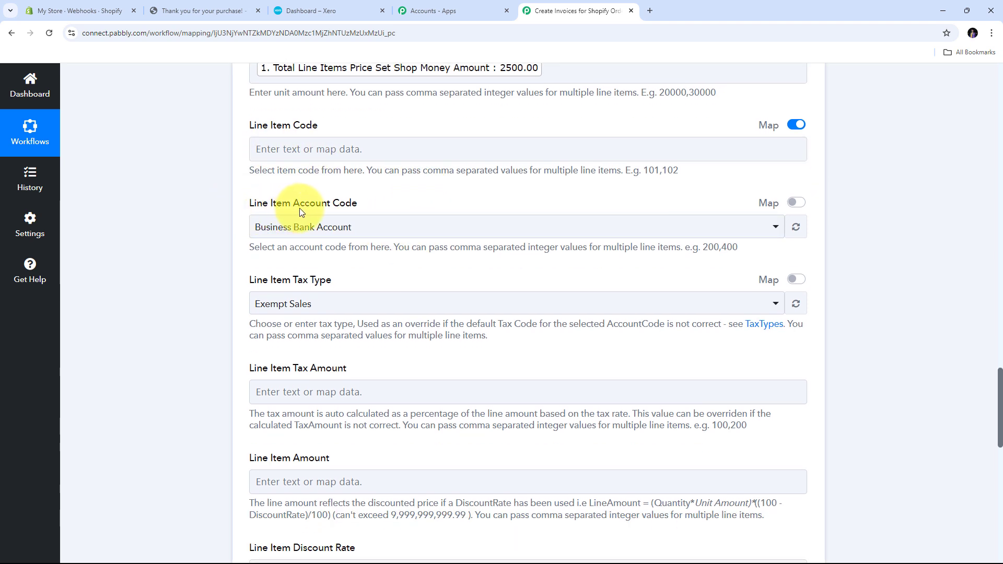
# Step: Set the line item Account Code to Sales and Tax Type to Tax on Goods
pyautogui.click(641, 228)
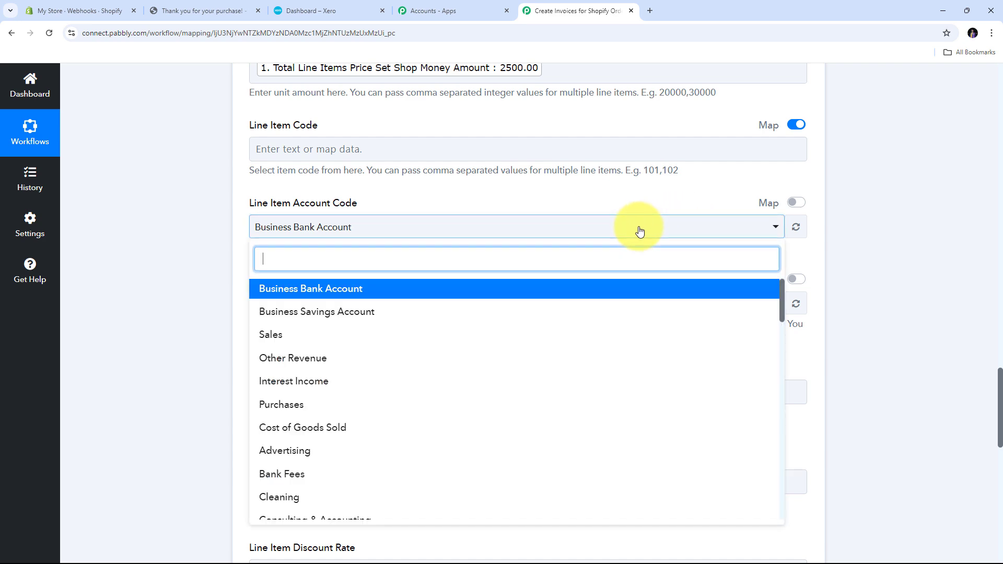
pyautogui.click(287, 341)
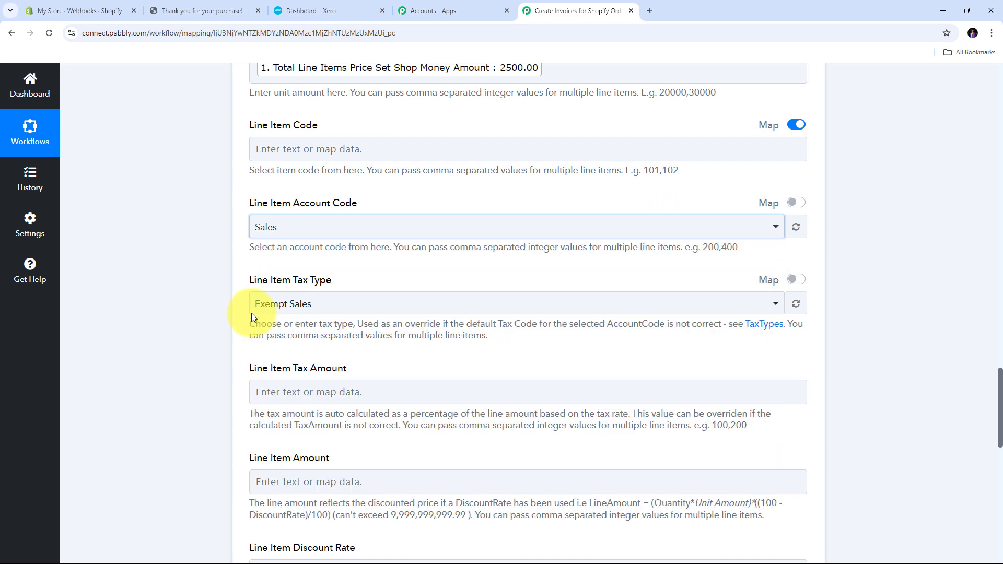
pyautogui.scroll(-1, 418, 261)
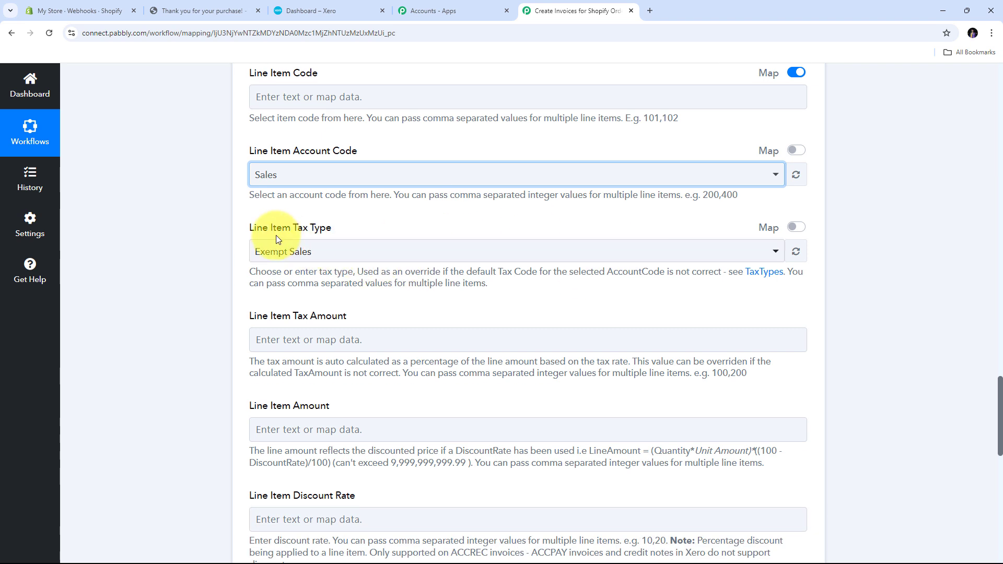
pyautogui.click(416, 259)
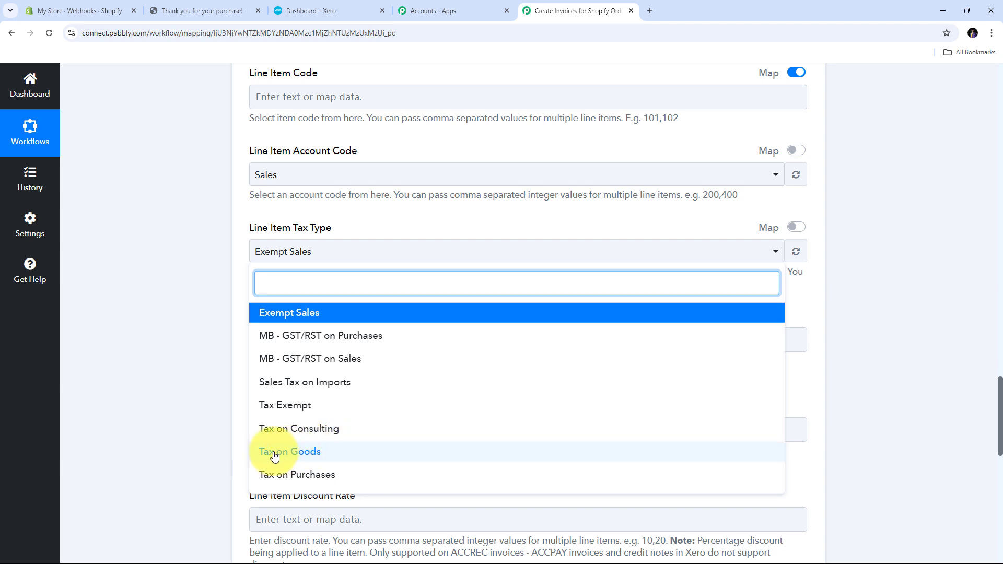
pyautogui.click(308, 453)
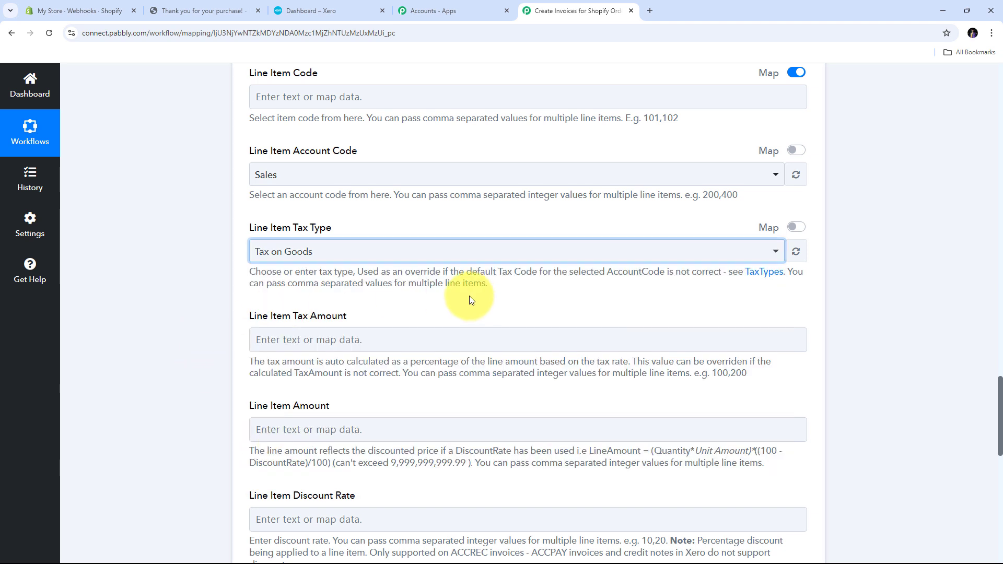
pyautogui.scroll(-1, 316, 279)
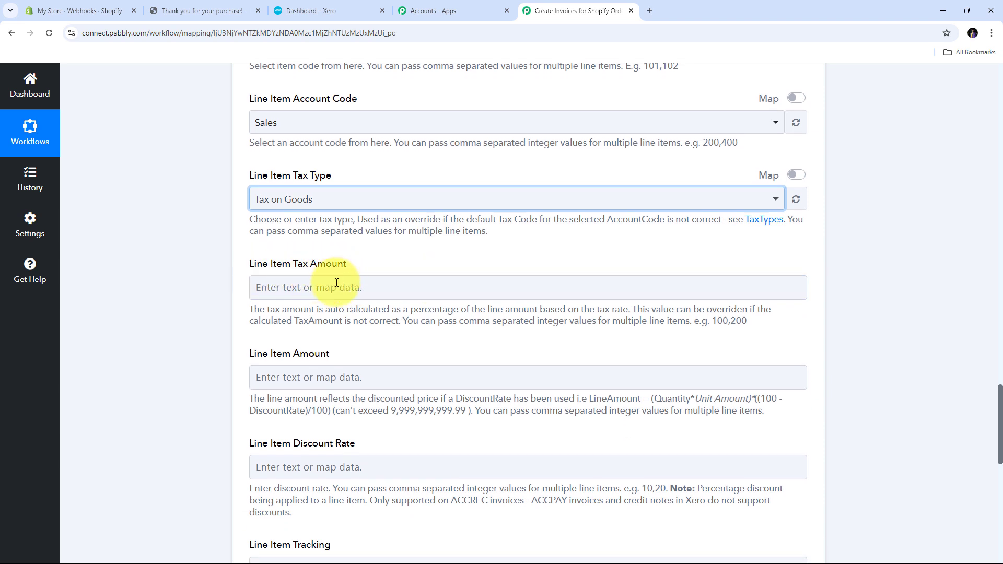
# Step: Map Line Item Tax Amount to Total Tax (450.00) and Line Item Amount to Total Line Items Price Set Shop Money Amount (2500.00)
pyautogui.click(311, 288)
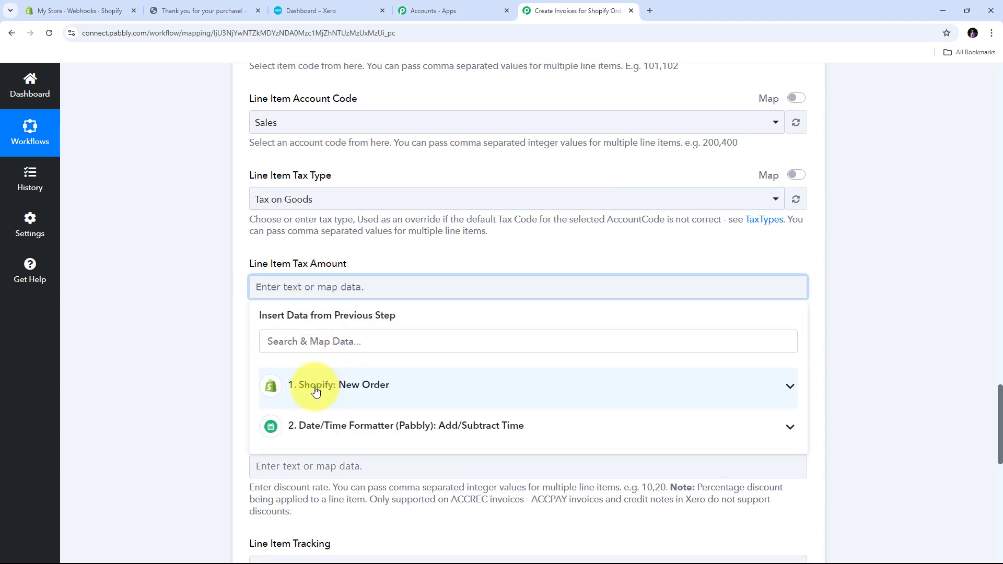
pyautogui.click(370, 388)
pyautogui.scroll(-3, 511, 376)
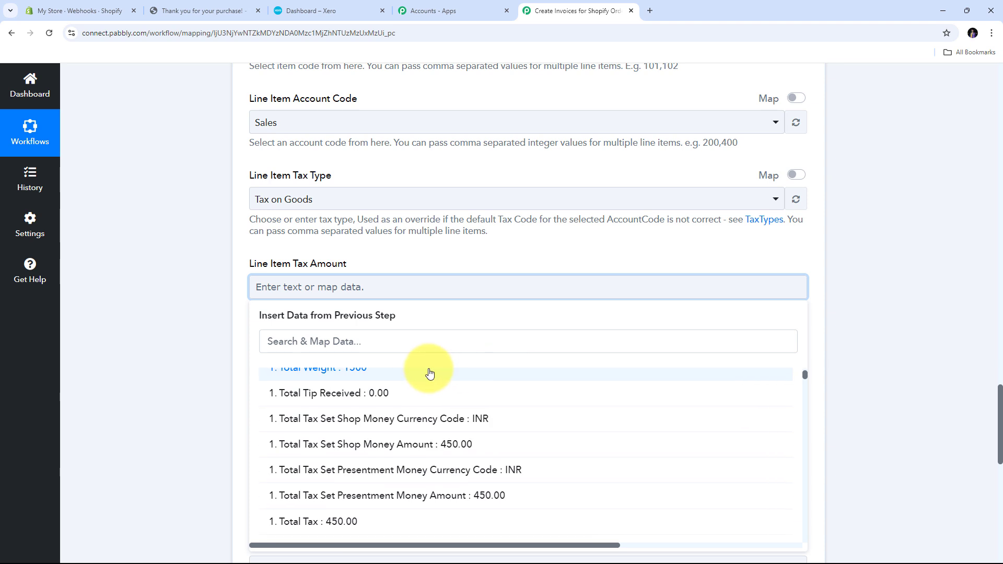
pyautogui.scroll(-2, 430, 373)
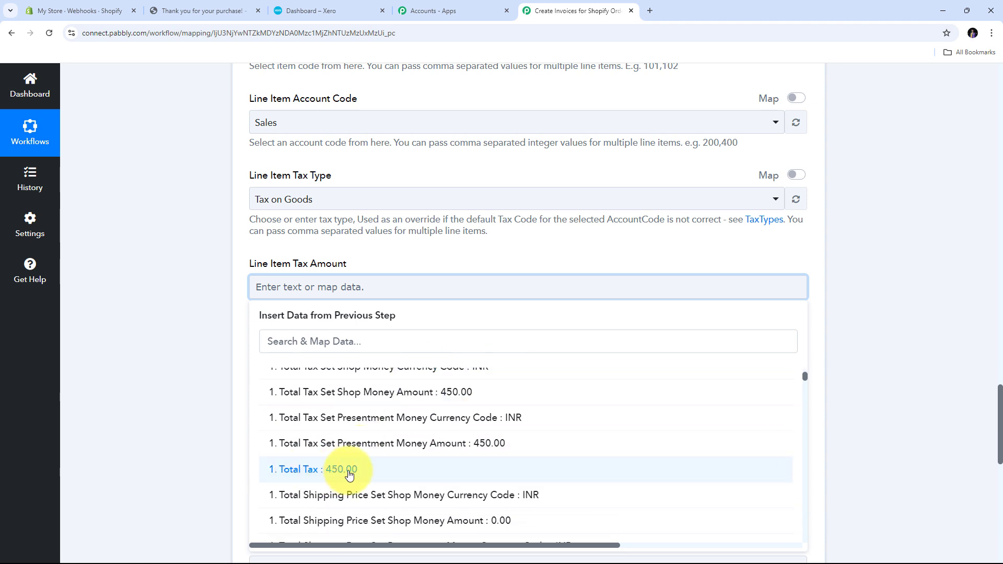
pyautogui.click(350, 470)
pyautogui.click(196, 340)
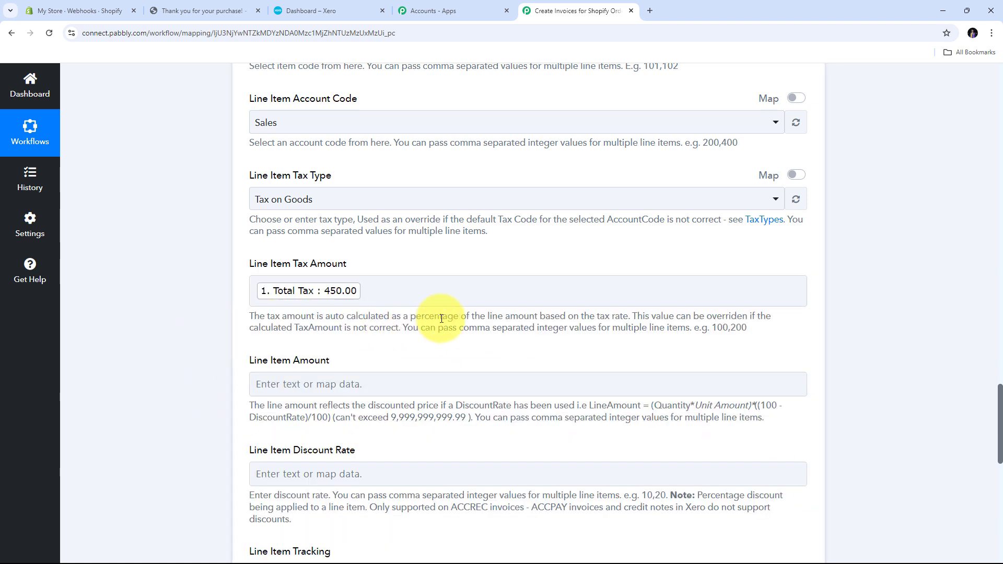
pyautogui.scroll(-2, 442, 318)
pyautogui.click(277, 284)
pyautogui.click(365, 366)
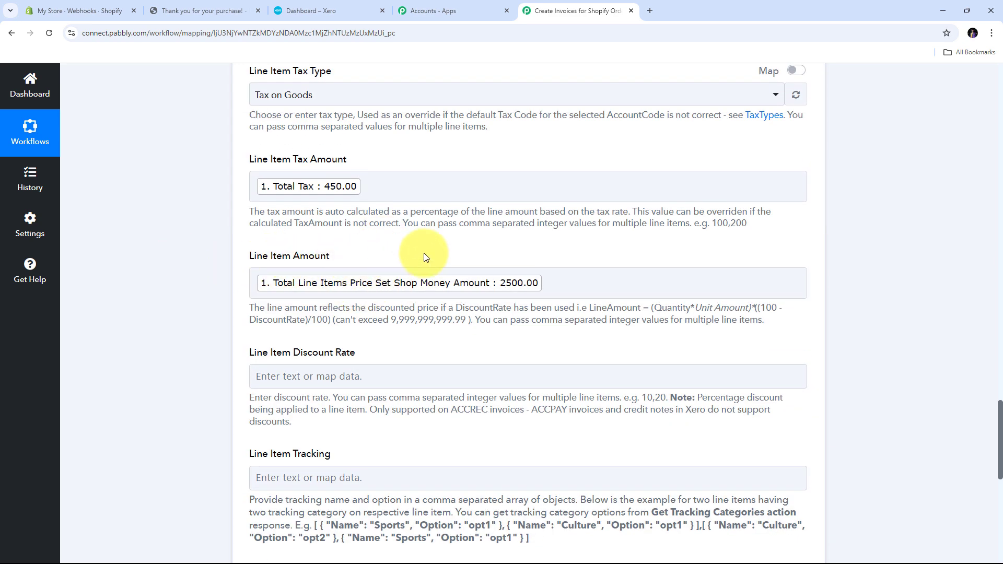
pyautogui.scroll(-6, 462, 251)
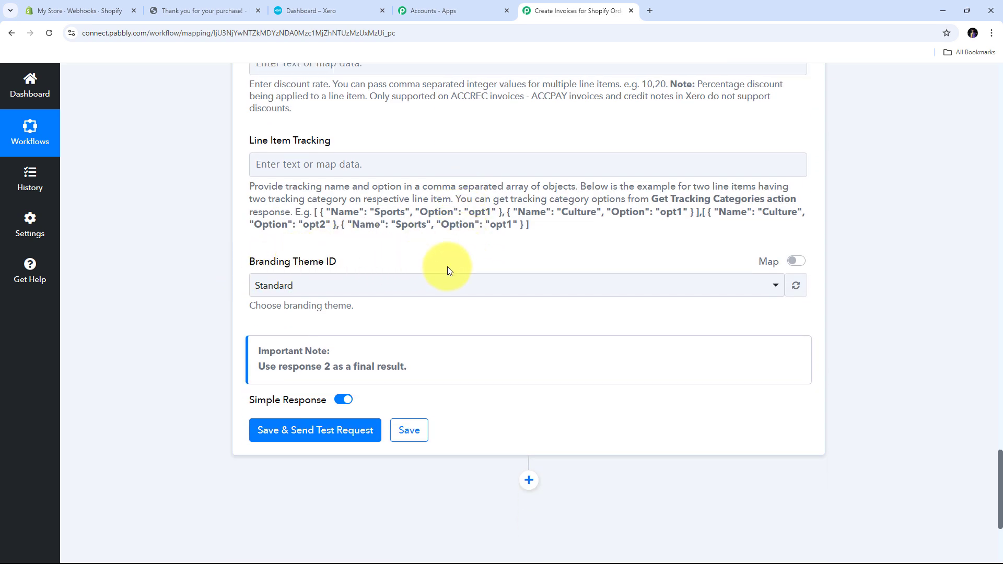
# Step: Set the invoice Branding Theme ID to Standard
pyautogui.click(440, 286)
pyautogui.click(280, 348)
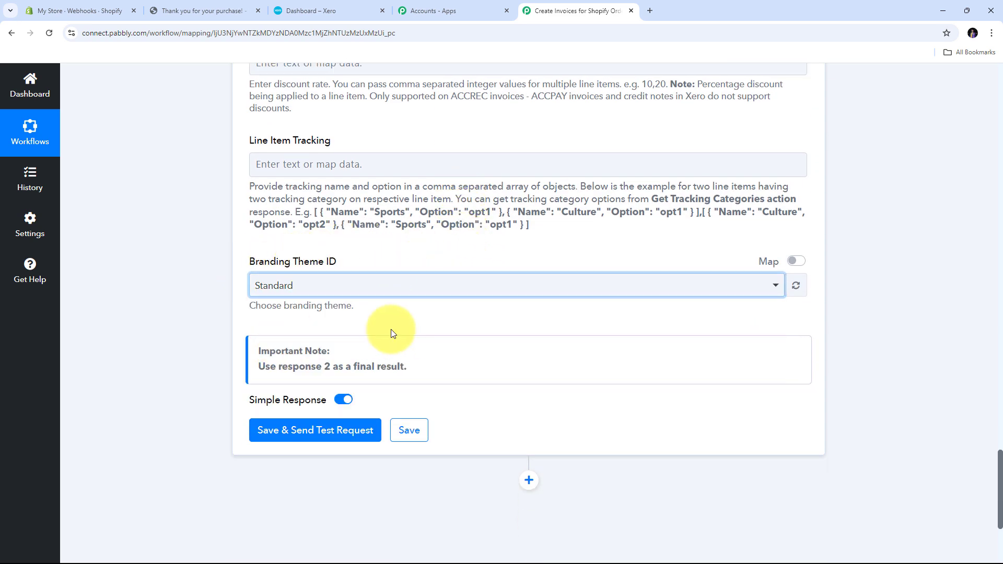
pyautogui.scroll(20, 473, 322)
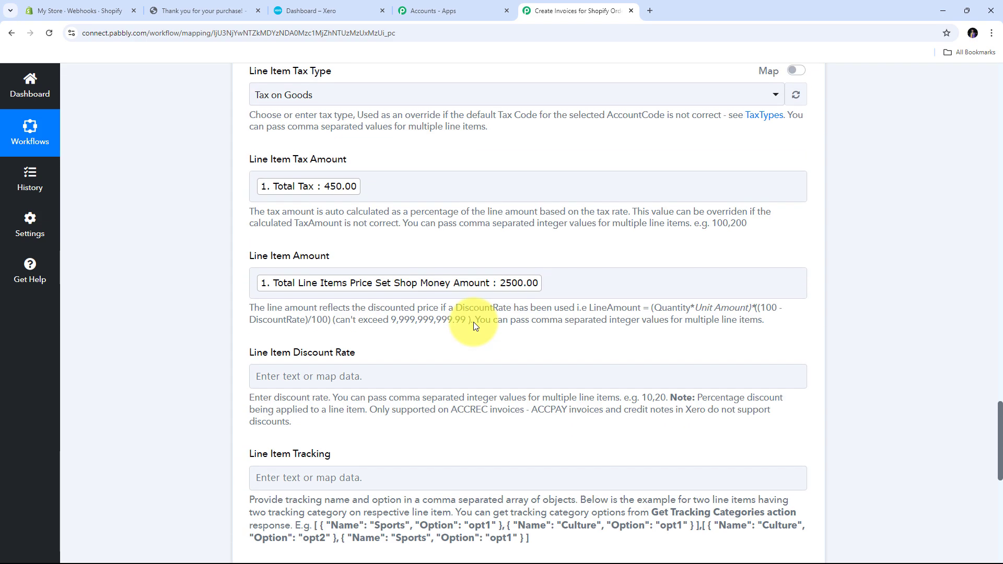
pyautogui.scroll(3, 473, 322)
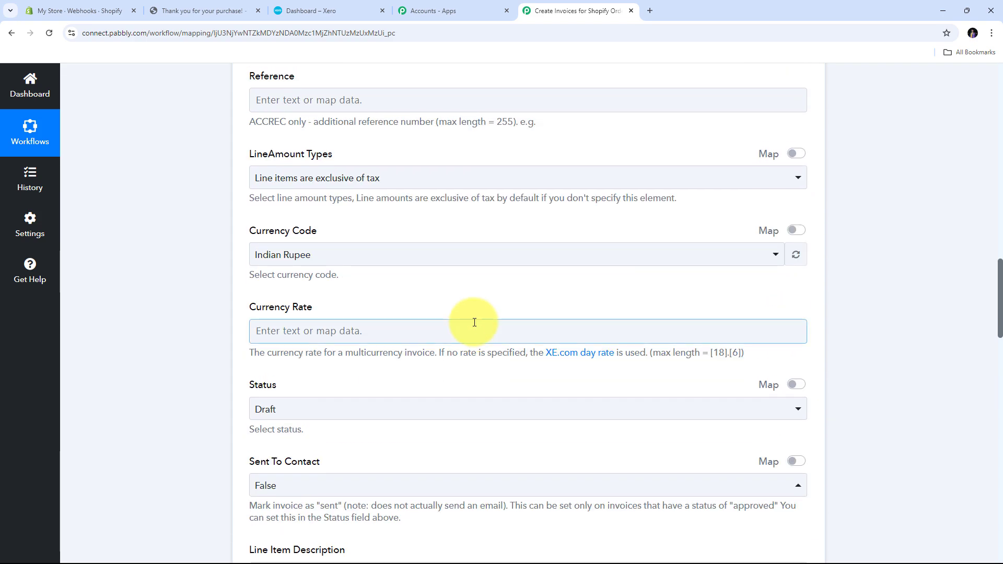
pyautogui.scroll(-8, 473, 327)
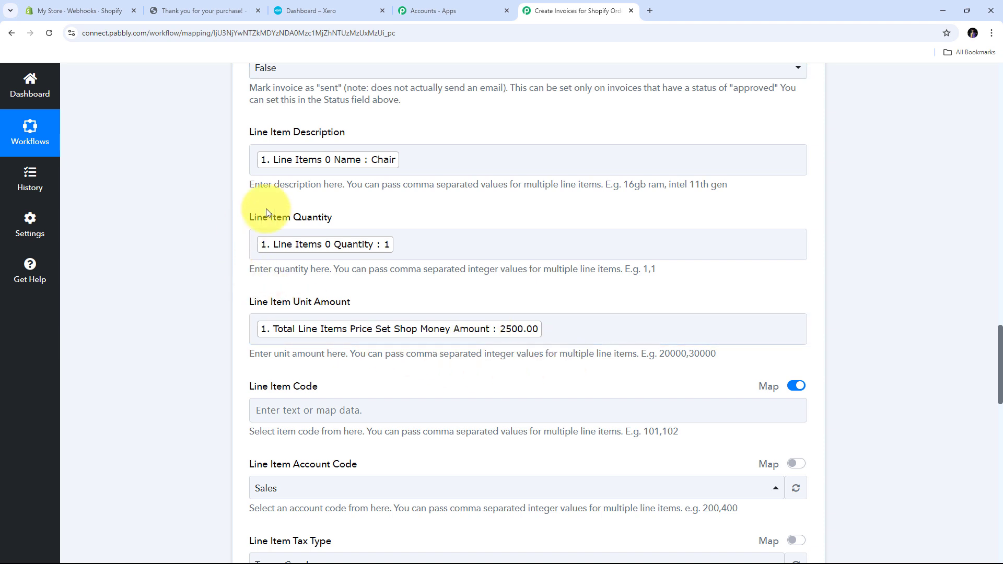
# Step: Review the mapped line item fields, including the quantity mapping
pyautogui.click(520, 240)
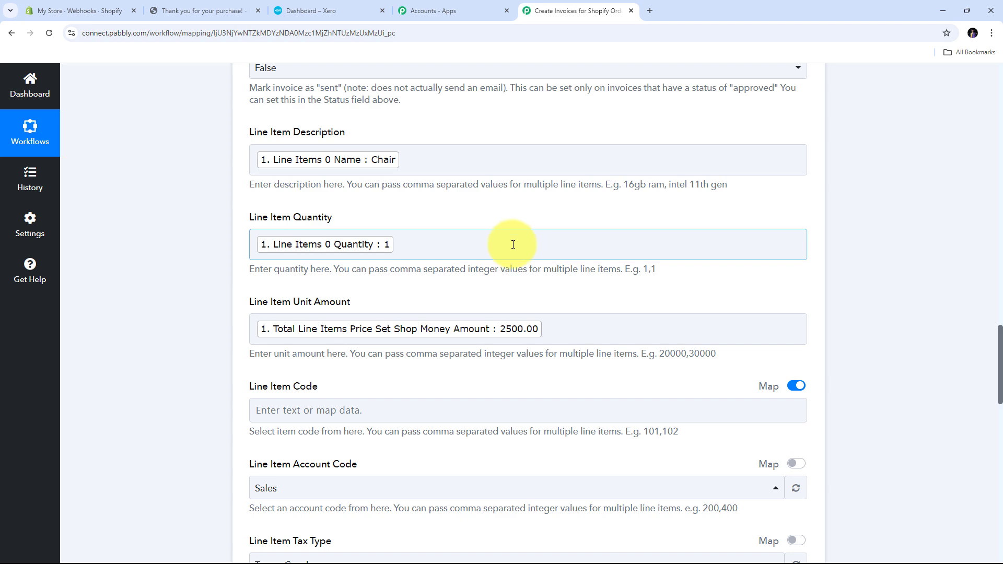
pyautogui.scroll(-7, 519, 240)
pyautogui.scroll(-1, 512, 250)
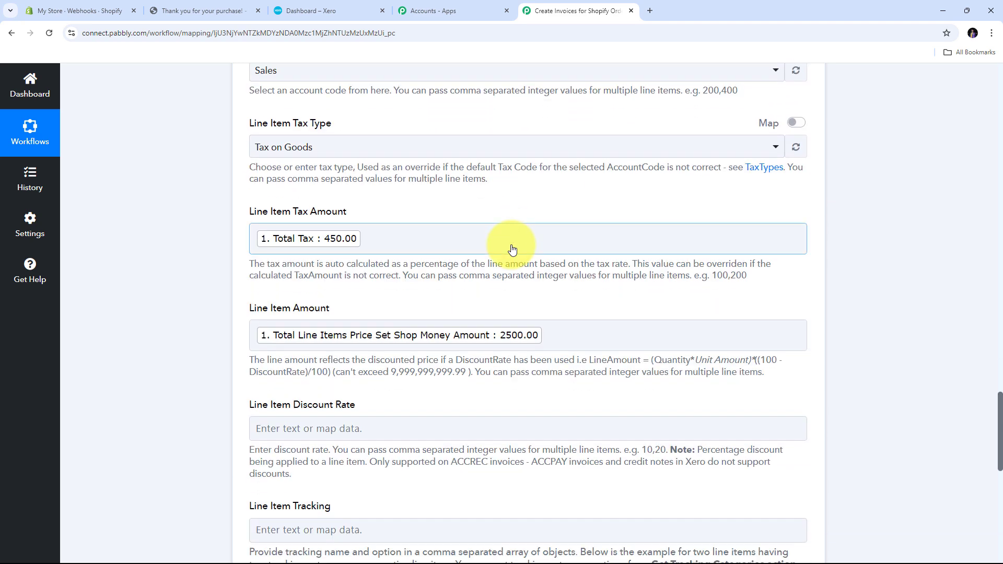
pyautogui.scroll(-8, 512, 249)
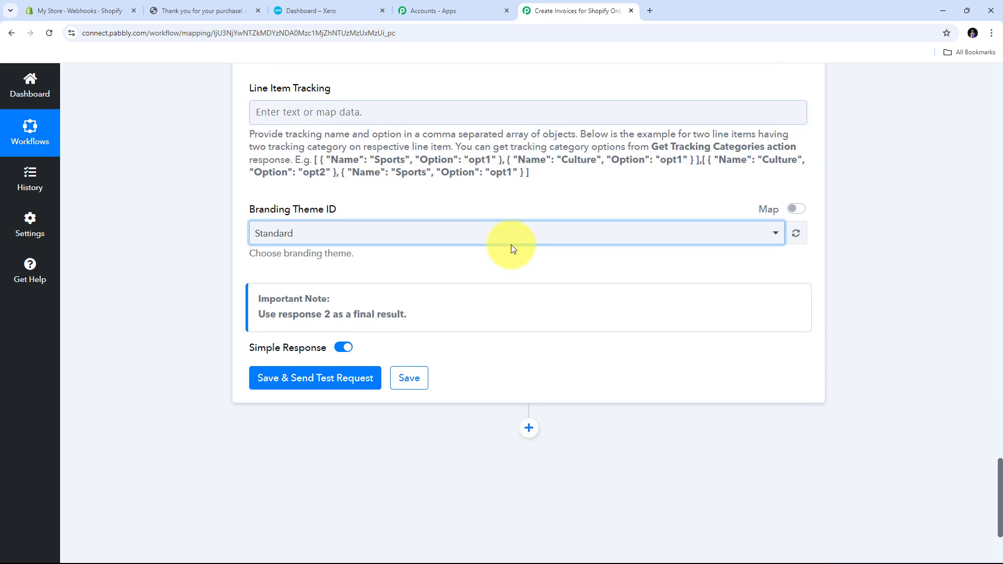
pyautogui.scroll(4, 511, 249)
pyautogui.scroll(-5, 511, 246)
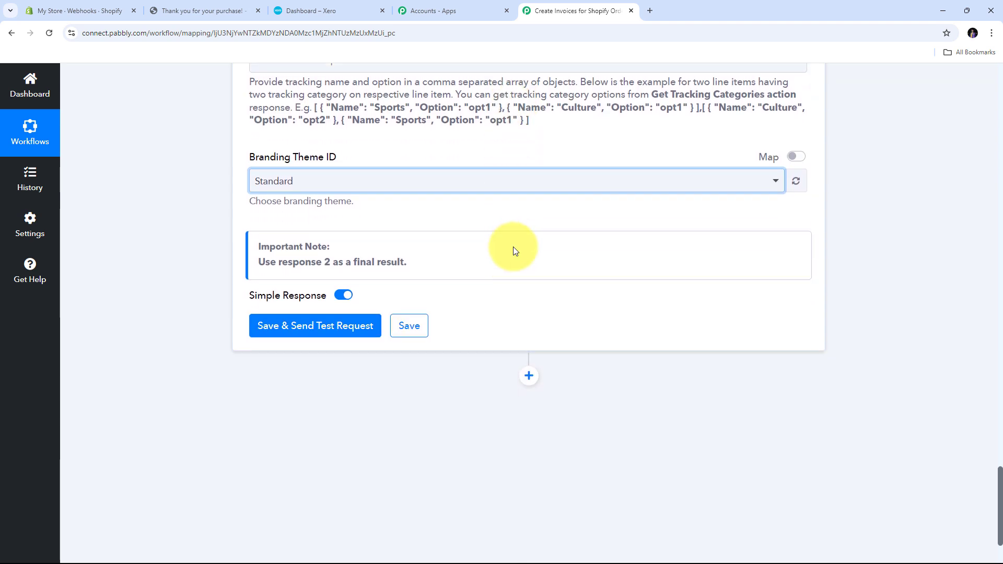
# Step: Save and test the Xero invoice action, checking the response for Type ACCREC and the invoice and due dates
pyautogui.click(306, 329)
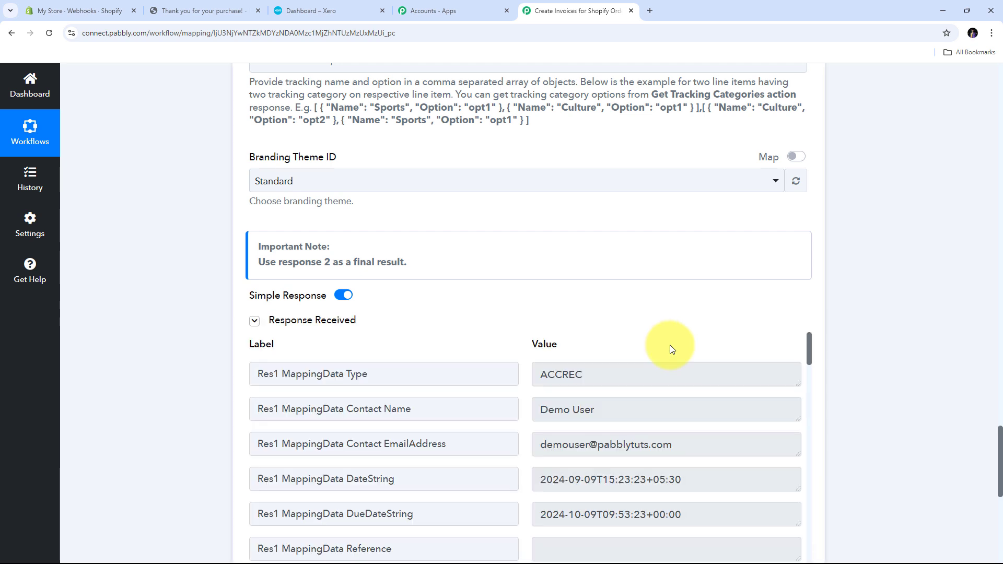
pyautogui.scroll(-1, 669, 345)
pyautogui.scroll(-1, 941, 319)
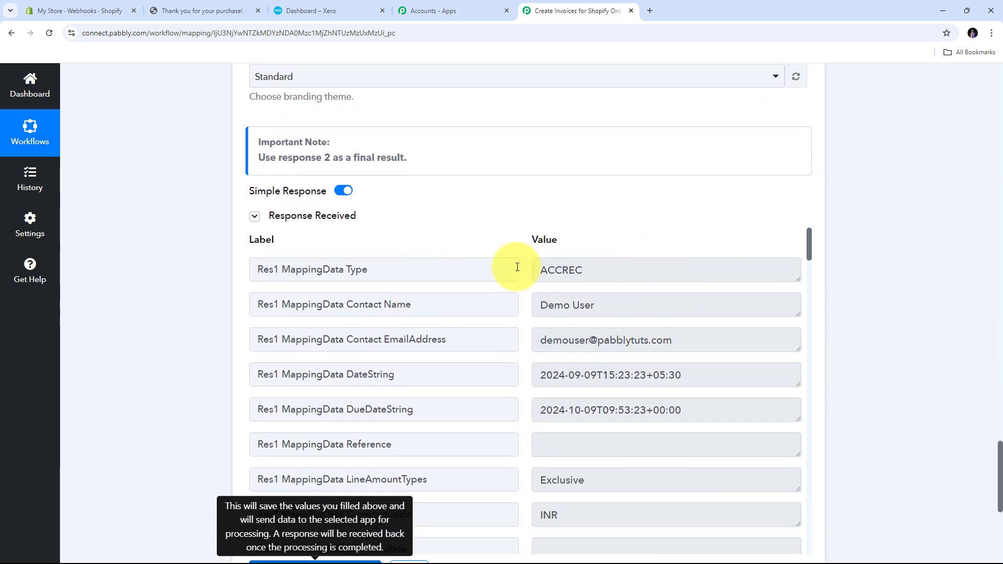
pyautogui.scroll(-3, 693, 320)
pyautogui.scroll(3, 691, 324)
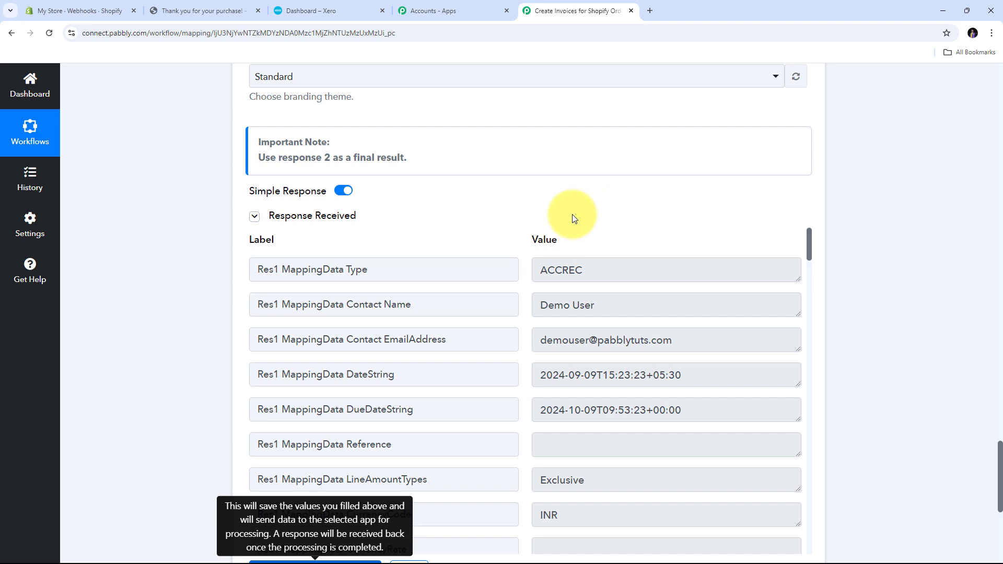
# Step: In Xero, go to Business > Invoices to reach the new draft invoice INV-0038
pyautogui.click(331, 10)
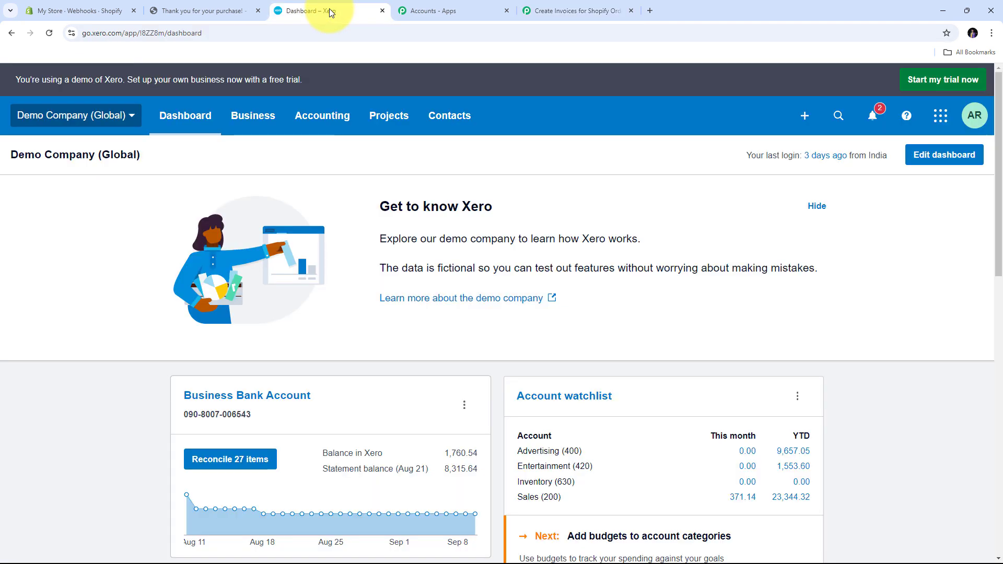
pyautogui.click(259, 124)
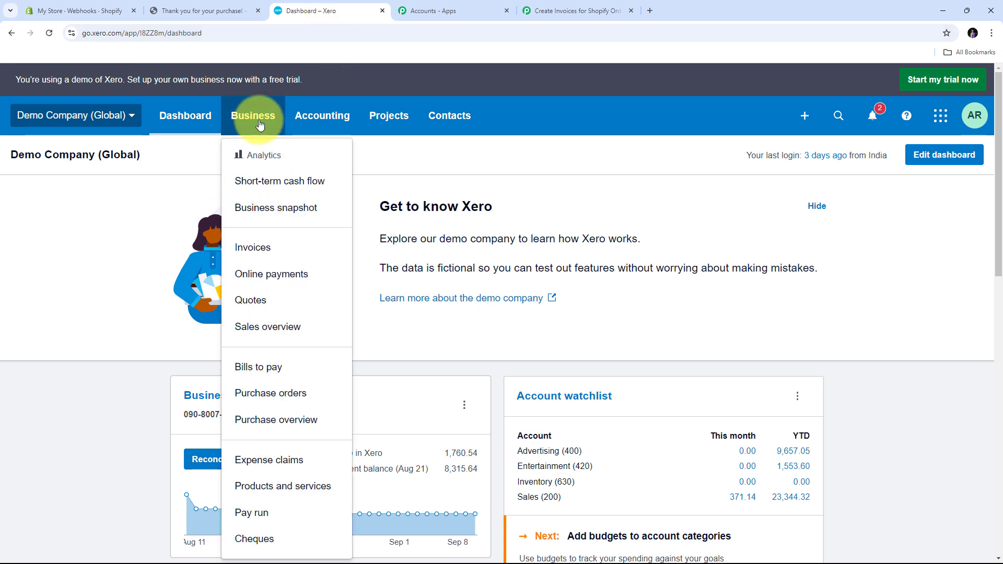
pyautogui.click(242, 249)
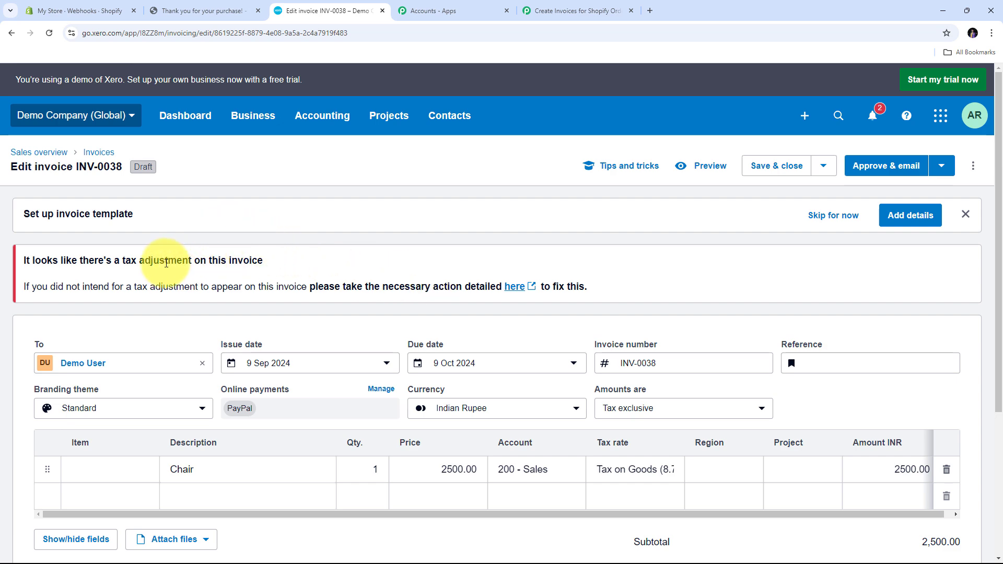
pyautogui.scroll(-1, 302, 264)
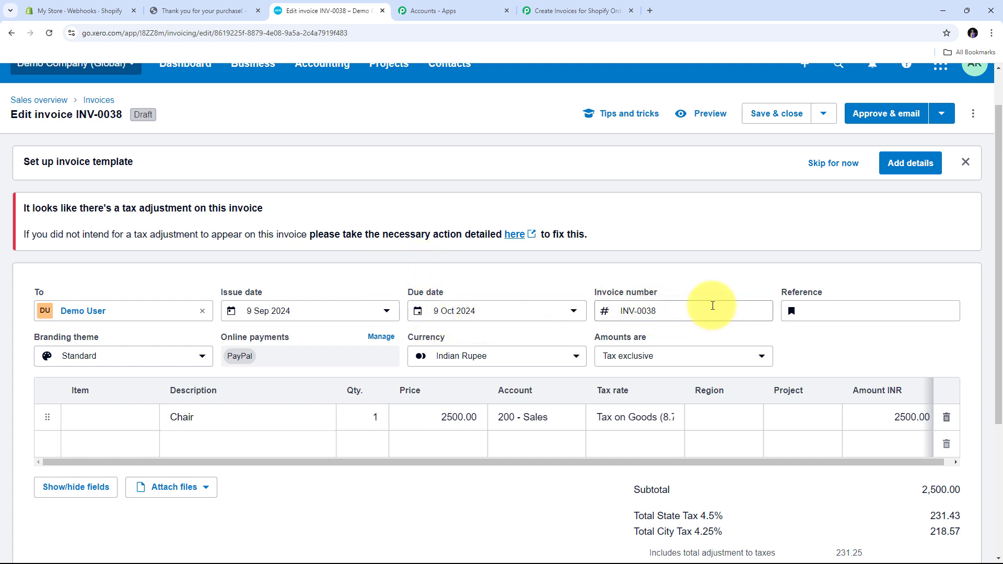
pyautogui.scroll(-1, 472, 266)
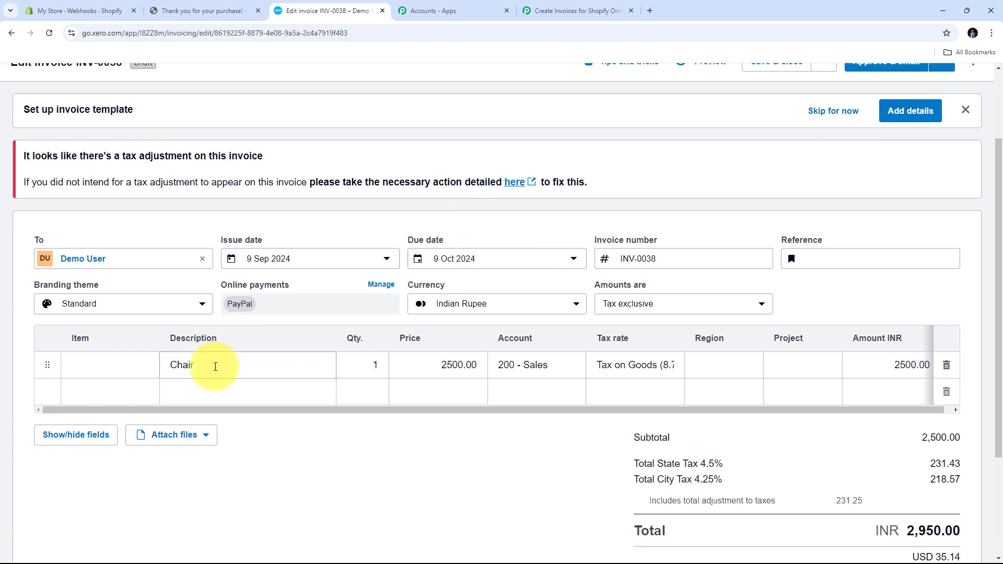
pyautogui.click(207, 364)
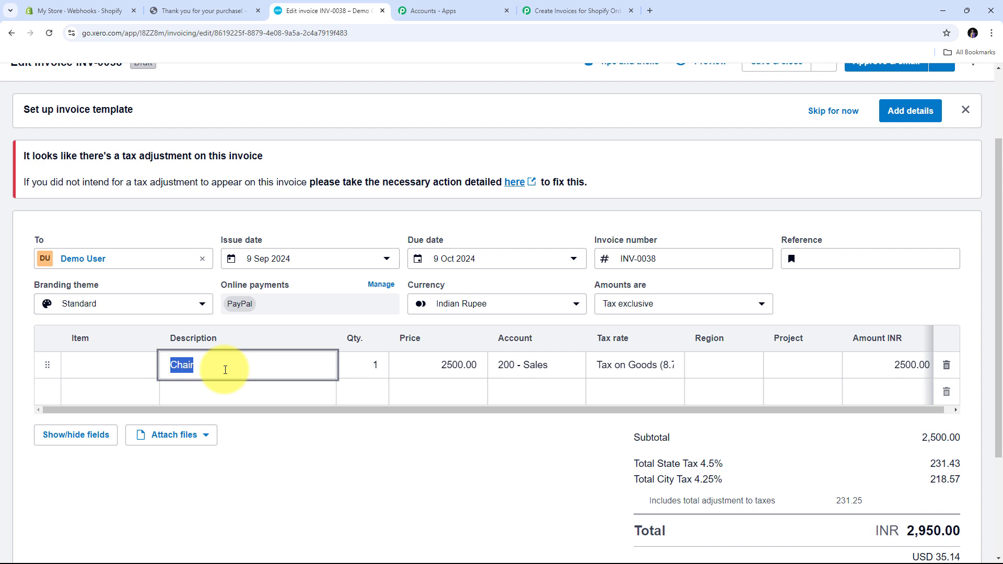
pyautogui.click(387, 447)
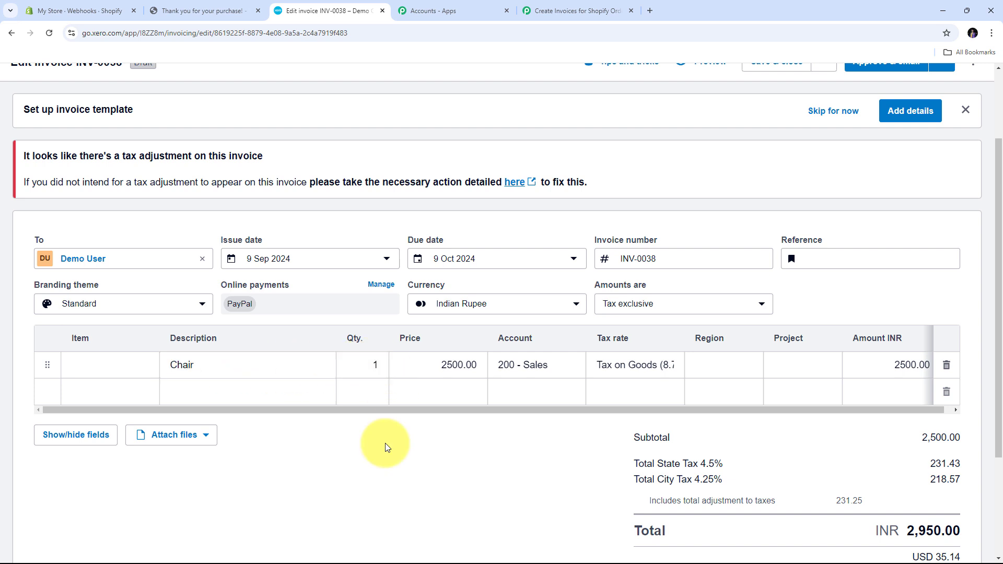
pyautogui.click(360, 363)
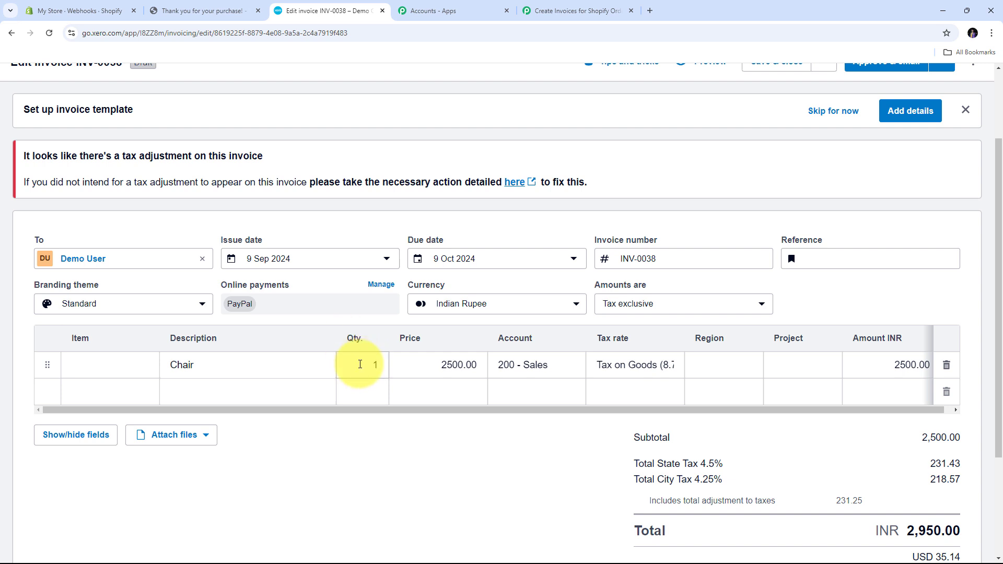
pyautogui.click(432, 358)
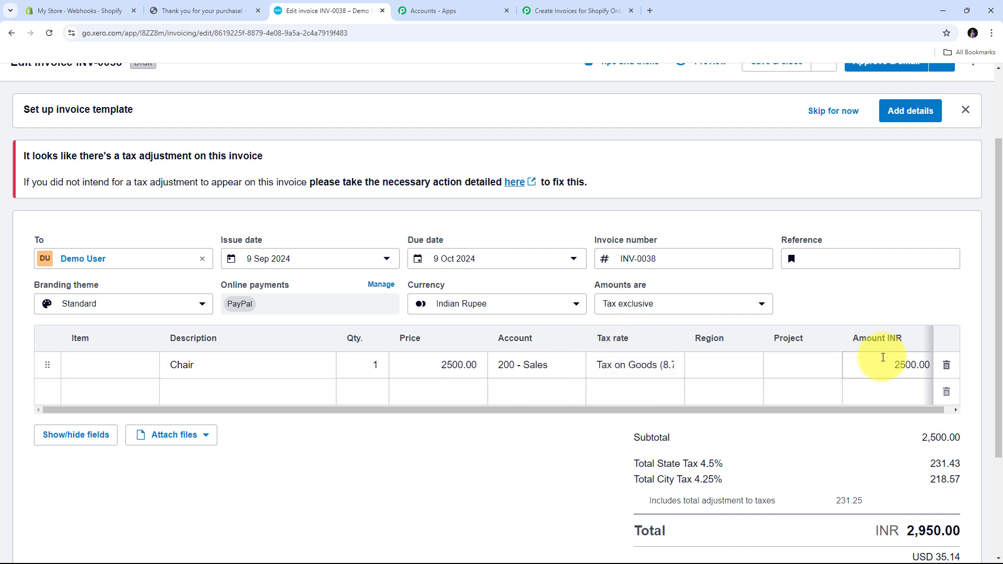
pyautogui.scroll(-1, 892, 366)
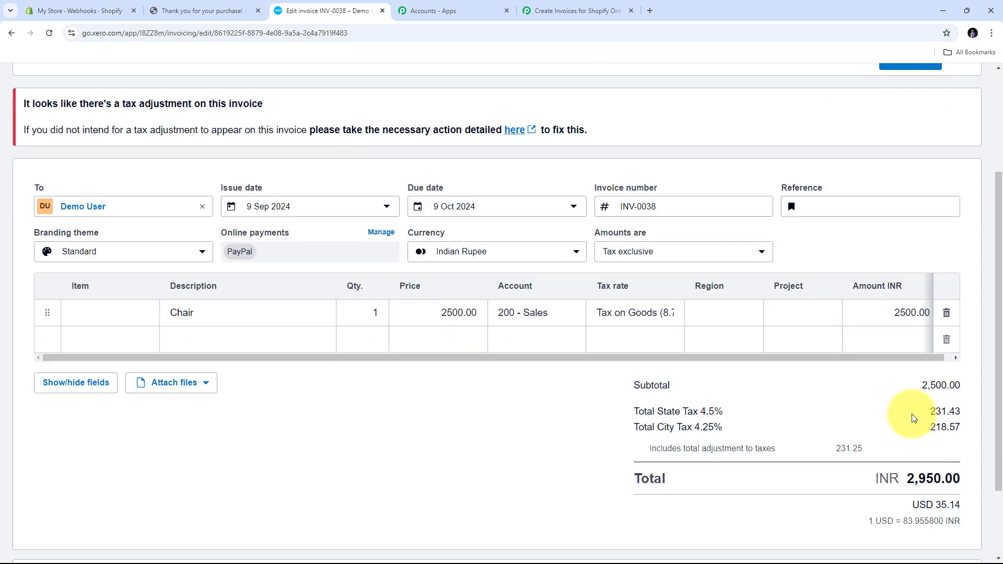
pyautogui.scroll(1, 912, 416)
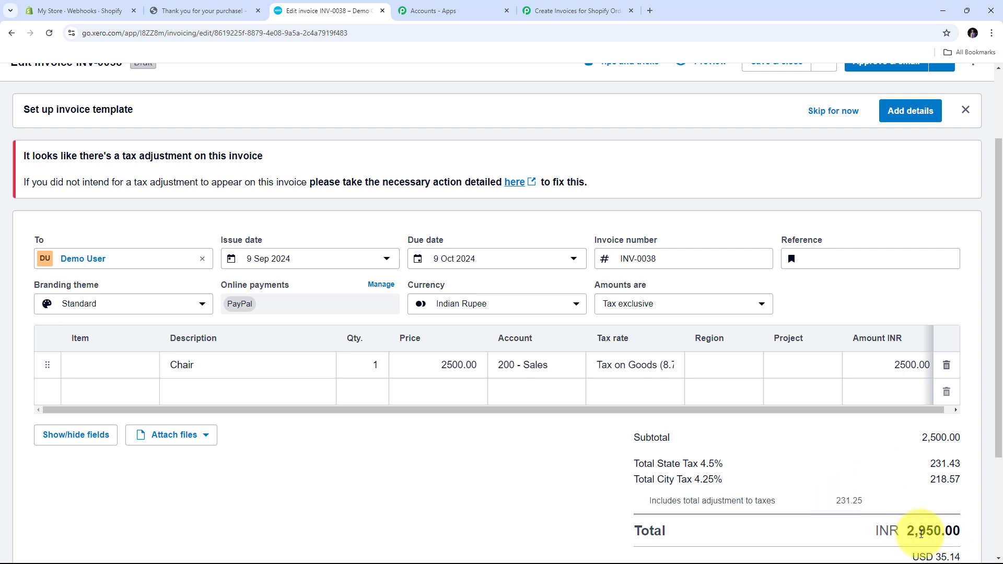
pyautogui.moveTo(961, 532); pyautogui.dragTo(871, 482)
pyautogui.scroll(-1, 549, 425)
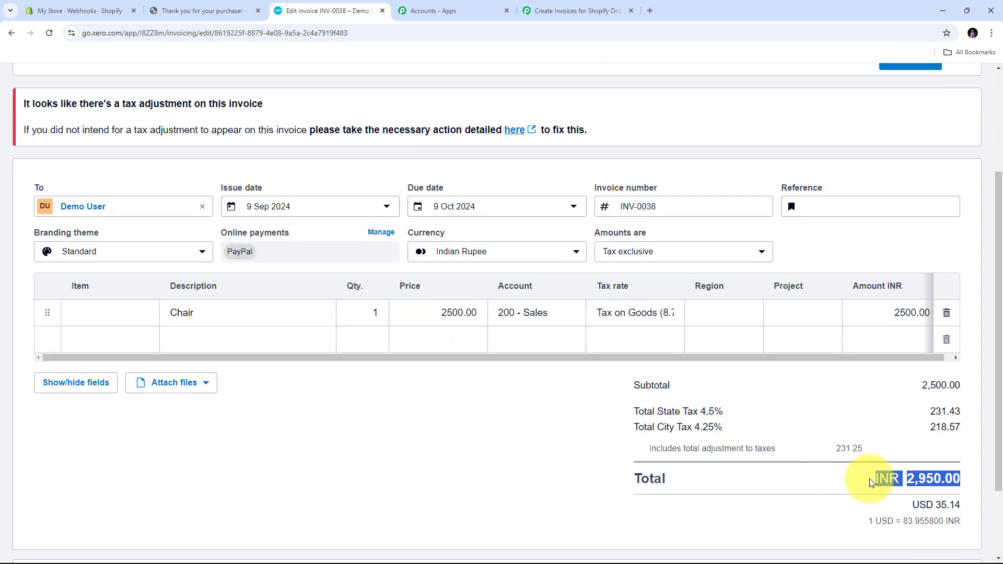
pyautogui.scroll(3, 475, 442)
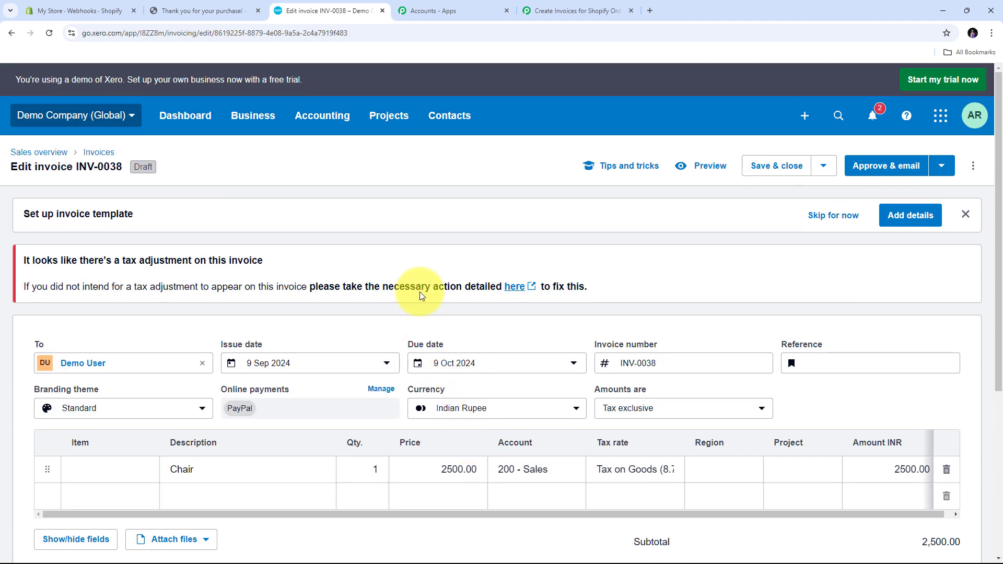
pyautogui.scroll(-1, 432, 317)
pyautogui.scroll(-1, 432, 317)
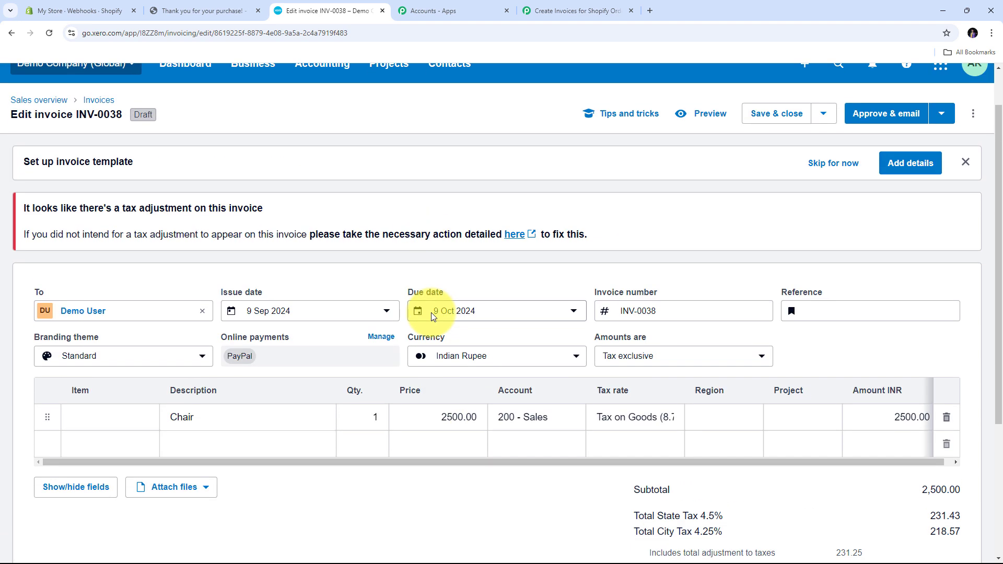
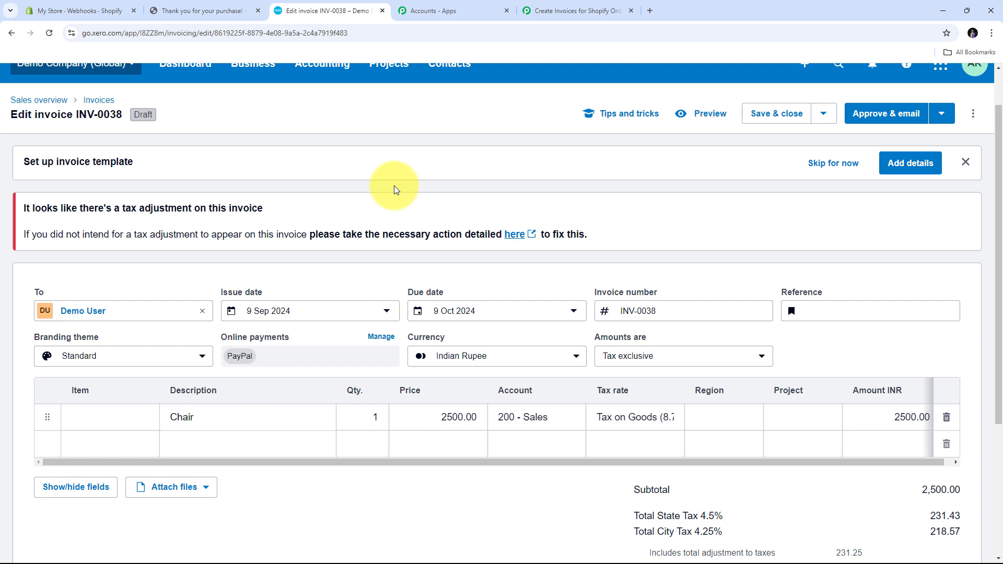
# Step: Review draft Xero invoice INV-0038: one Chair at 2500.00 under 200 - Sales
pyautogui.click(51, 4)
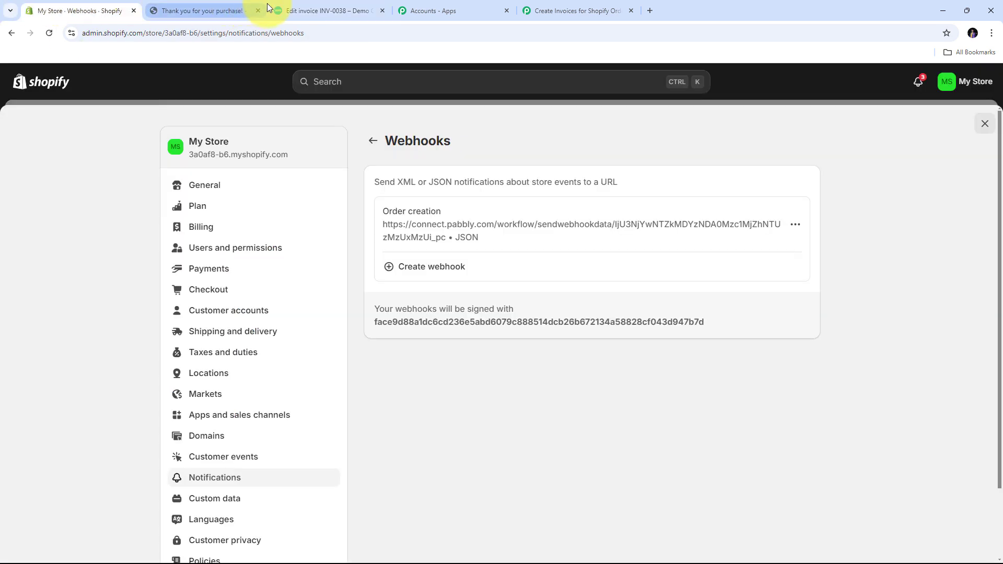
pyautogui.click(305, 10)
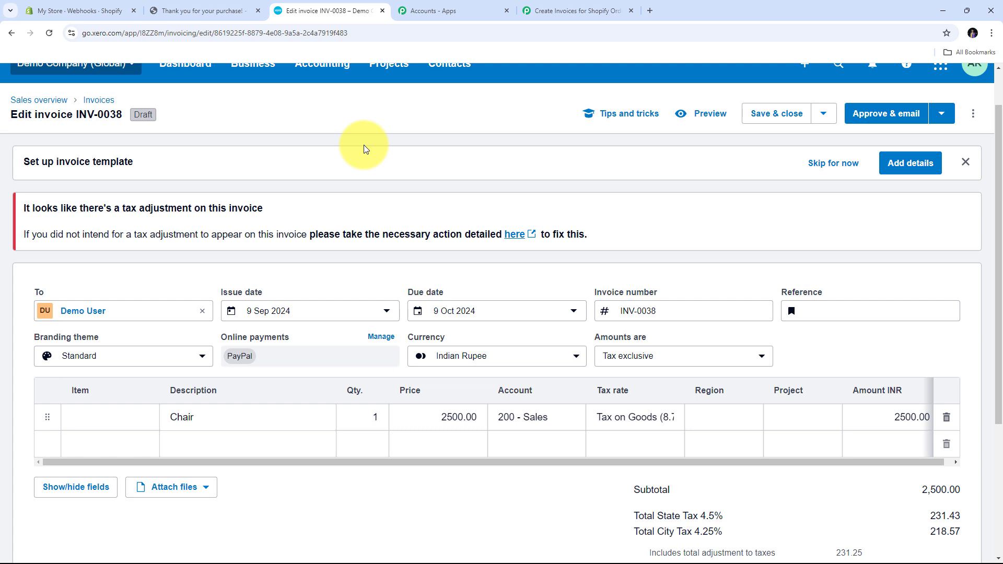
pyautogui.scroll(-2, 335, 189)
pyautogui.scroll(4, 341, 188)
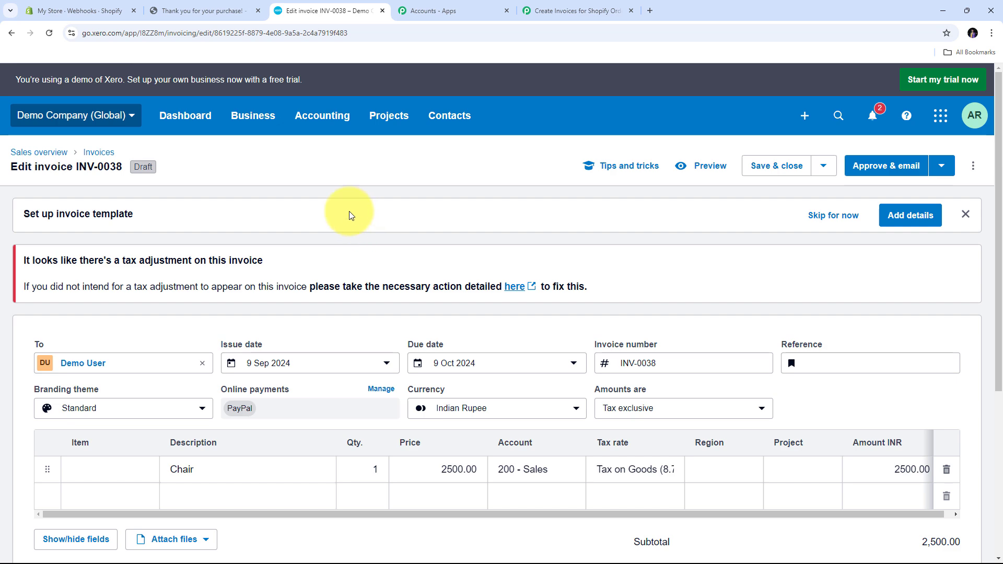
pyautogui.click(573, 10)
# Step: Collapse the Xero Create an Invoice step to show the three-step workflow overview
pyautogui.click(807, 380)
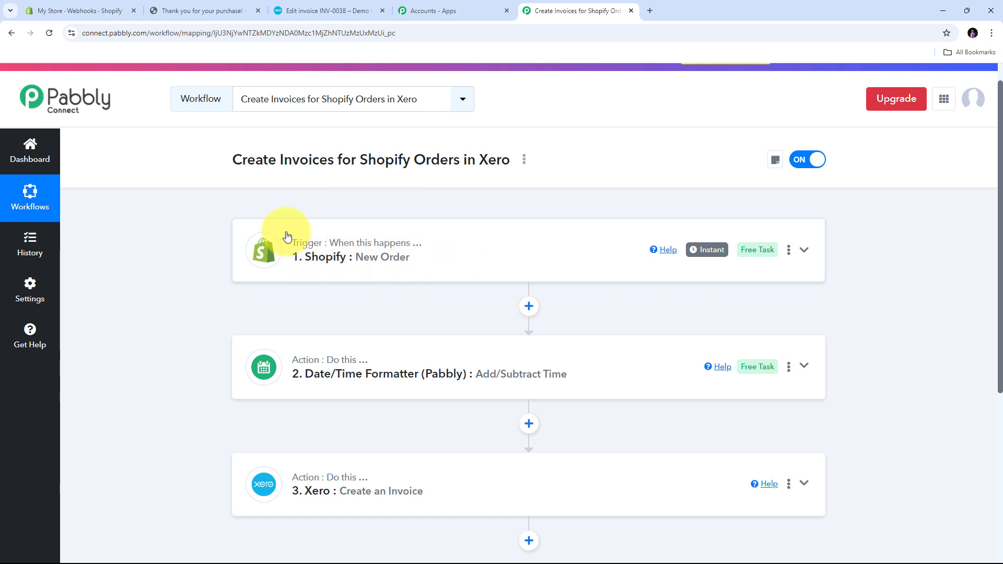
pyautogui.scroll(-1, 275, 230)
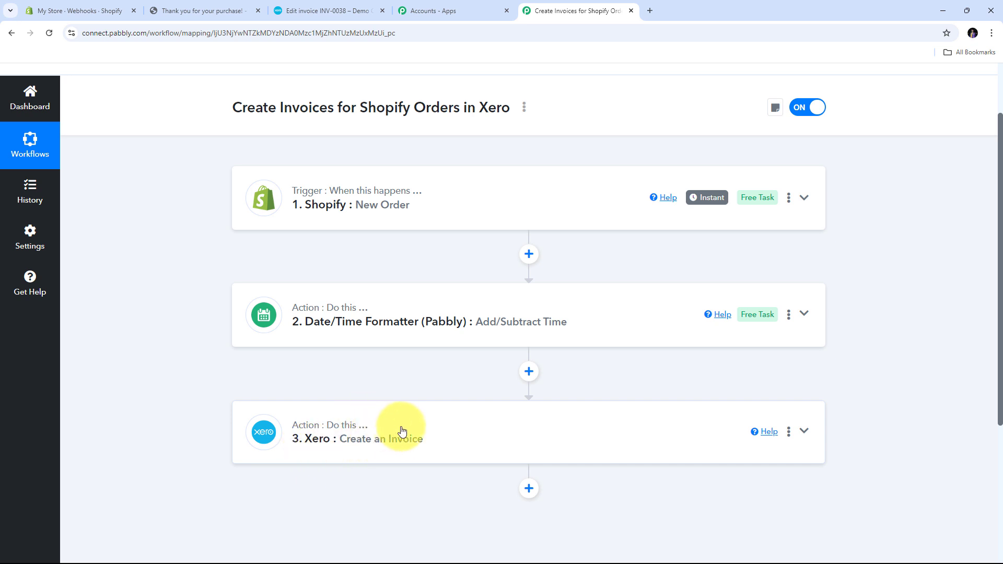
pyautogui.scroll(3, 192, 356)
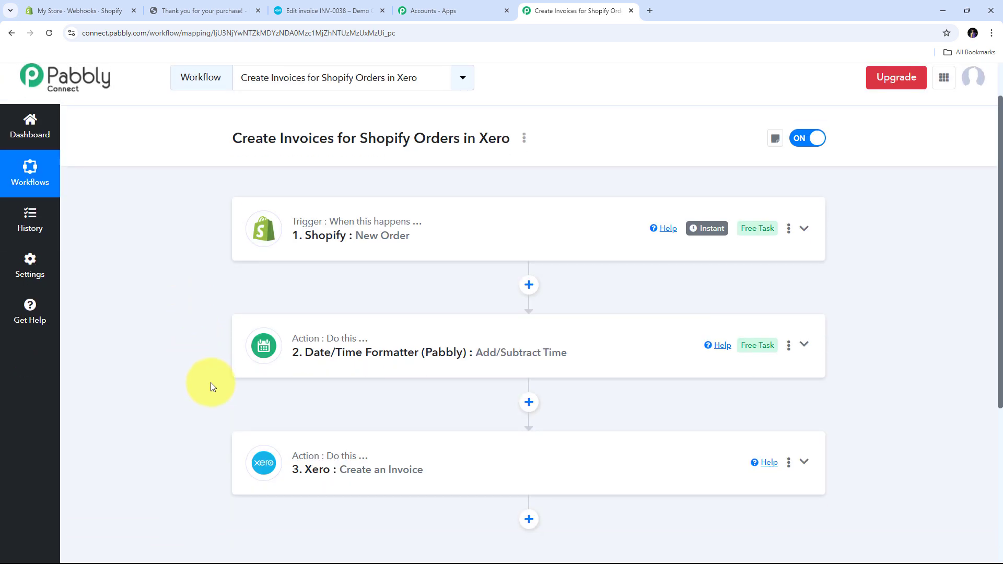
pyautogui.scroll(1, 210, 386)
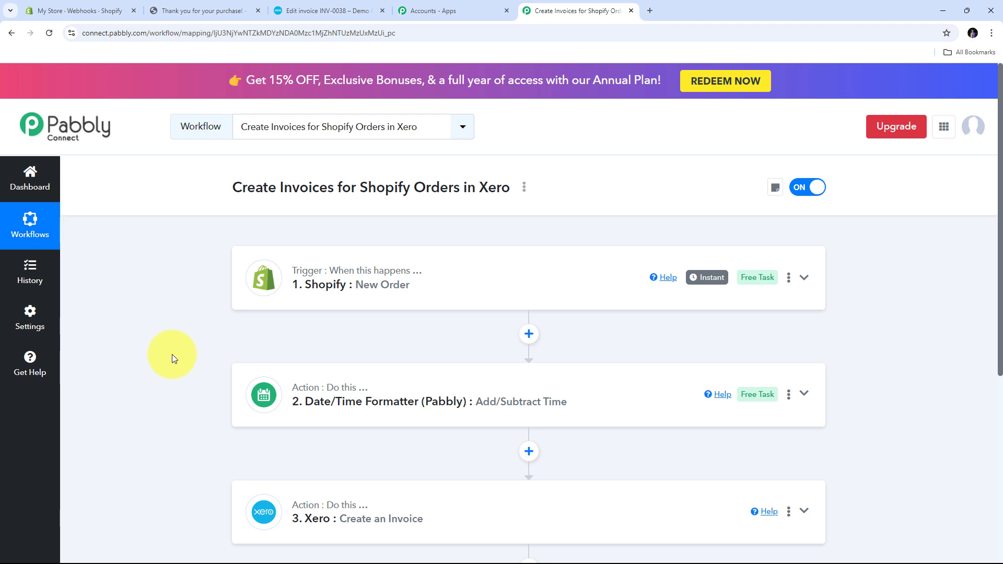